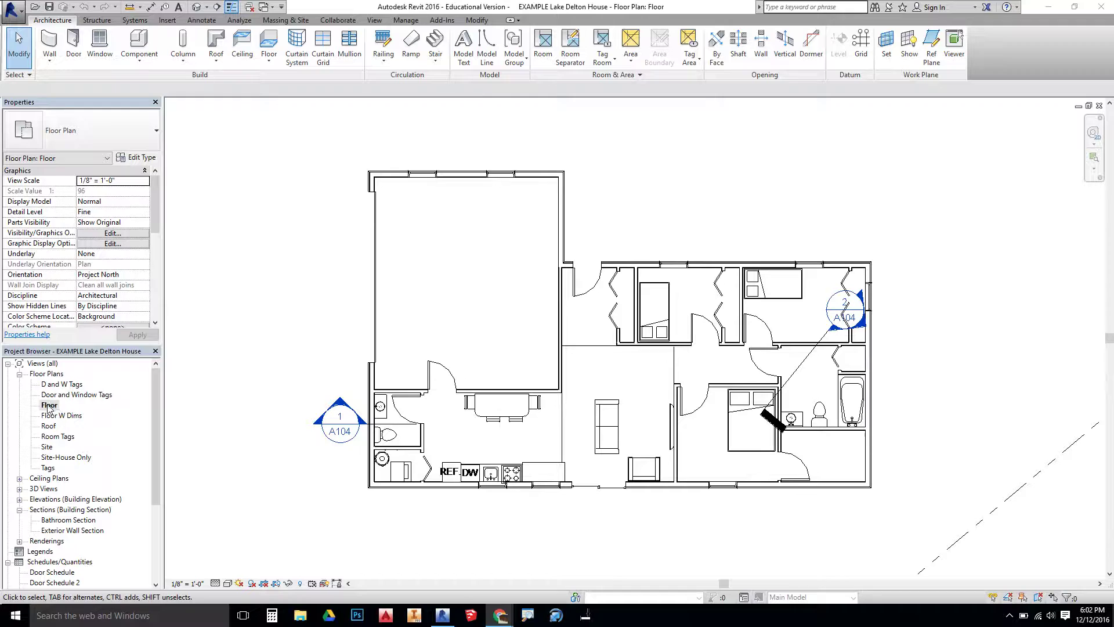
Duplicate the Floor plan view.
right_click(49, 406)
mouse_move(157, 256)
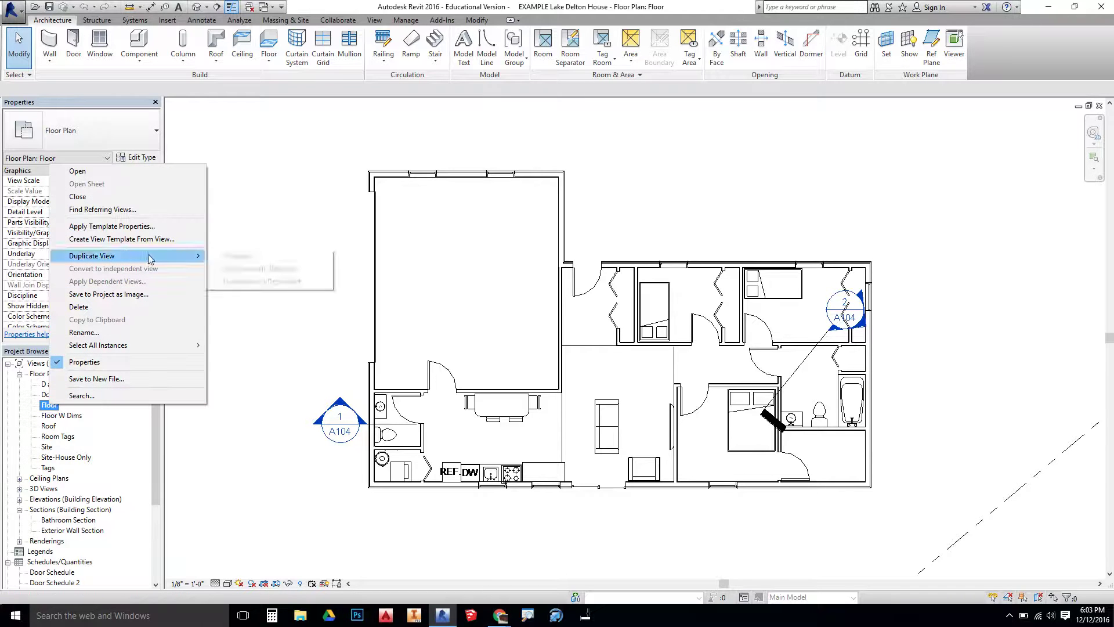
left_click(251, 257)
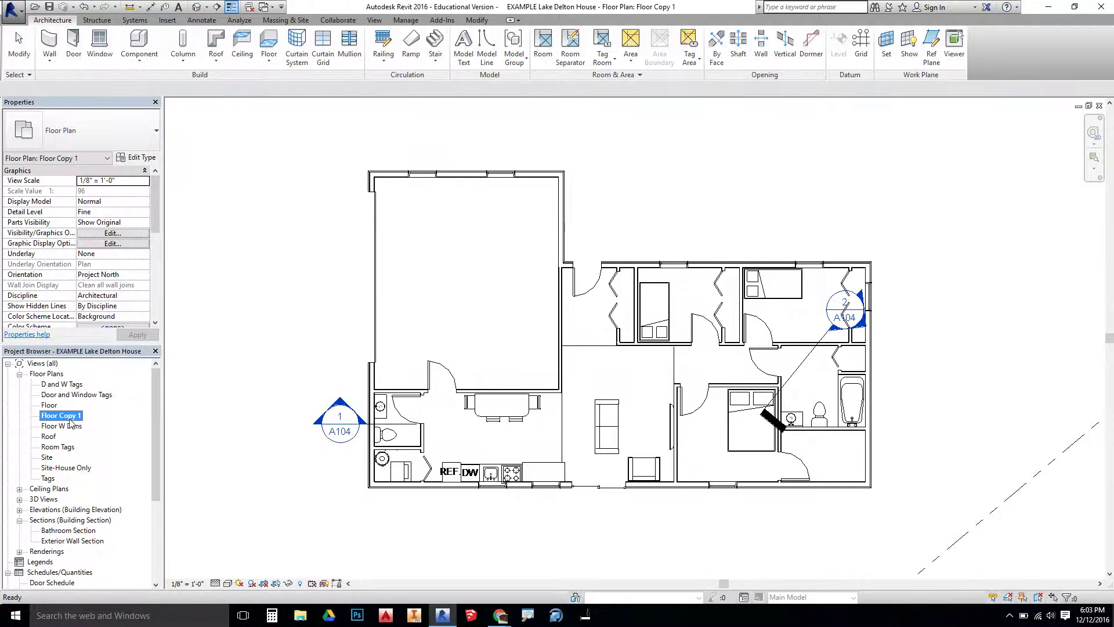
Rename the Floor Copy 1 view to 'Plumbing Plan Floor 1'.
right_click(71, 419)
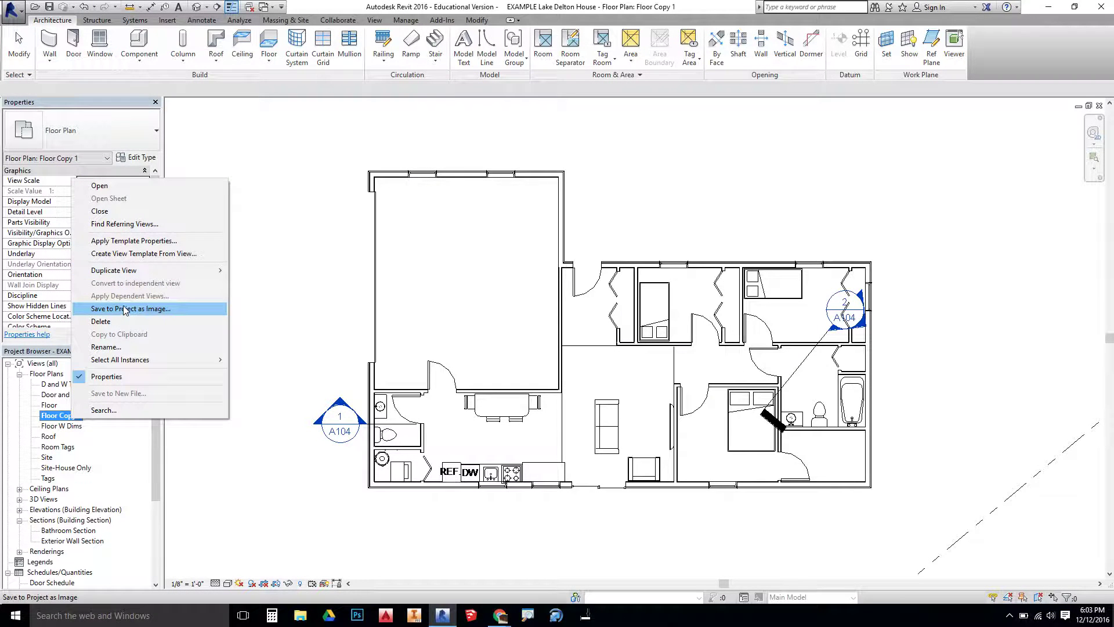
left_click(106, 346)
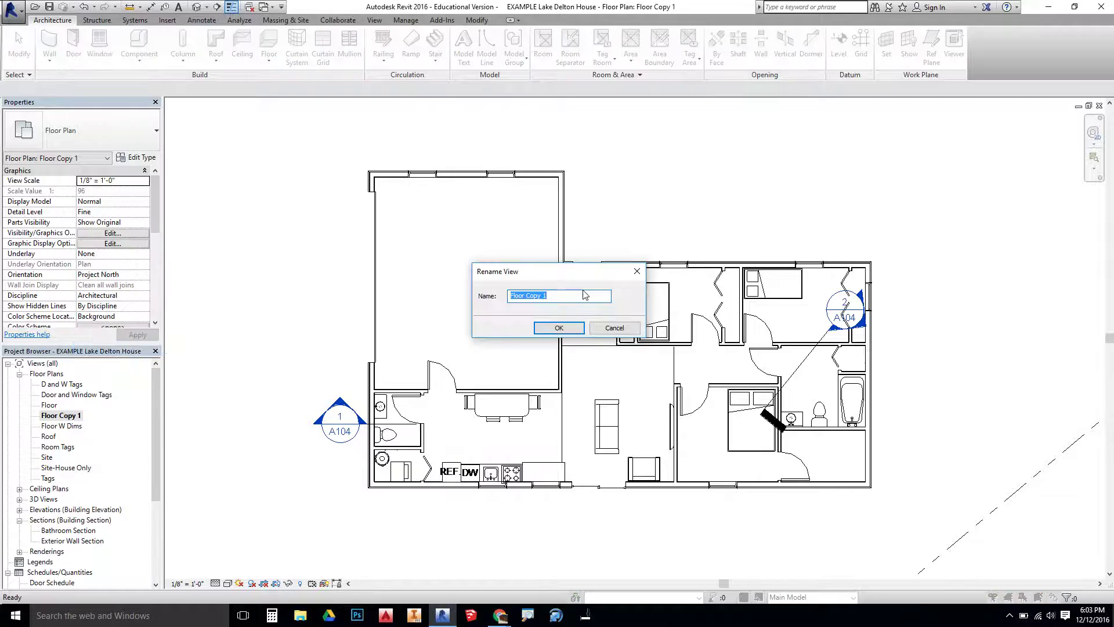
type("Plumbing Plan Floor 1")
key("Return")
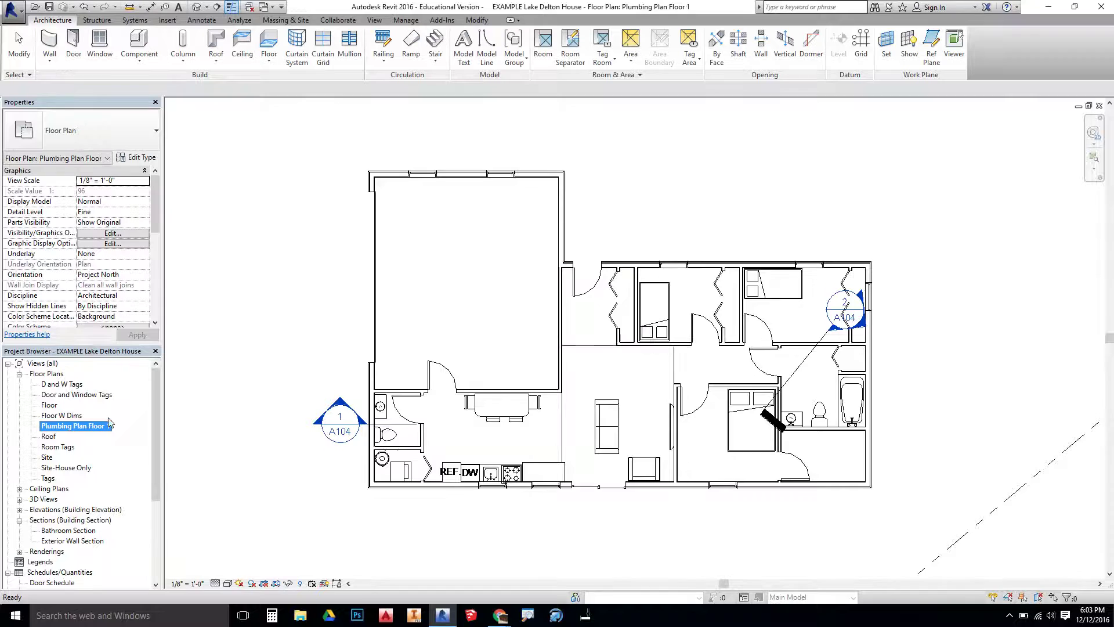
Hide the section marker category in this plan view.
left_click(276, 408)
scroll(398, 435, "up", 2)
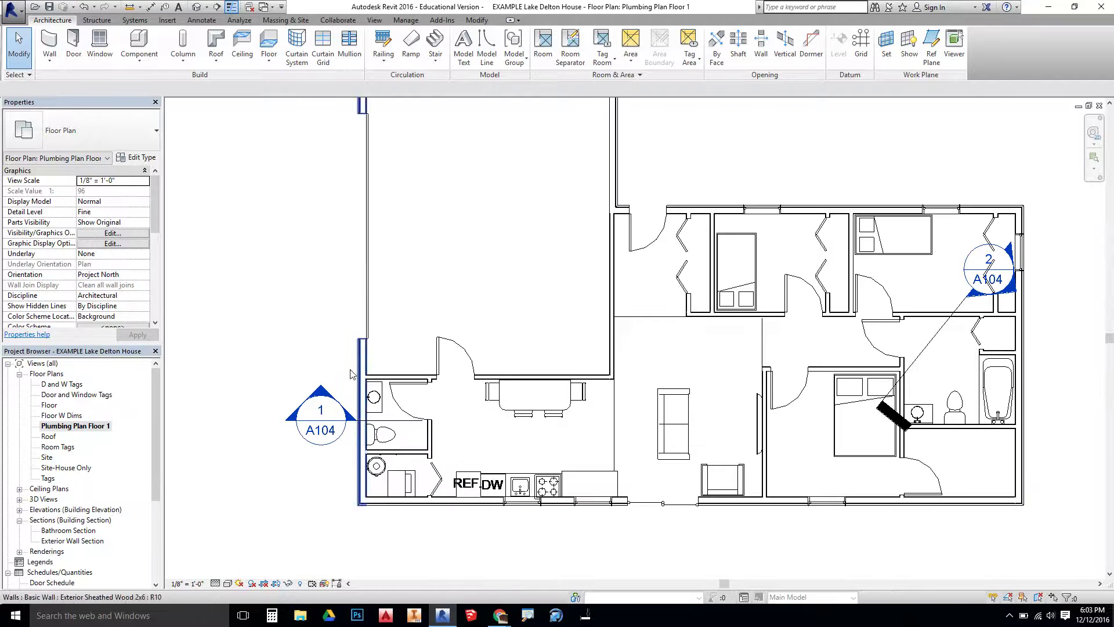
left_click_drag(348, 360, 293, 467)
right_click(310, 421)
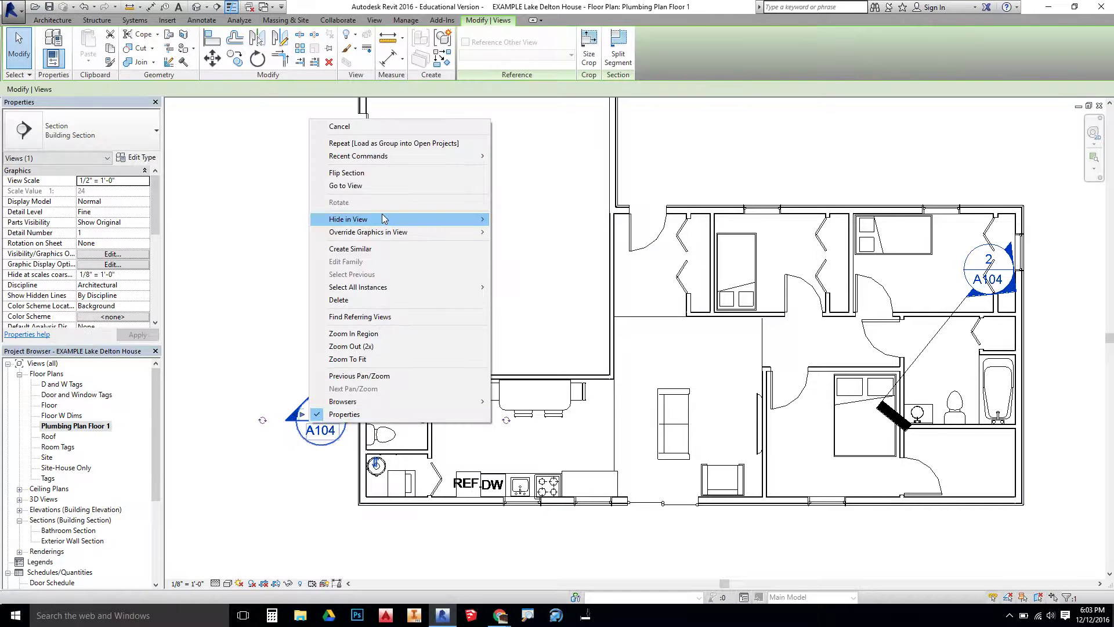
mouse_move(395, 219)
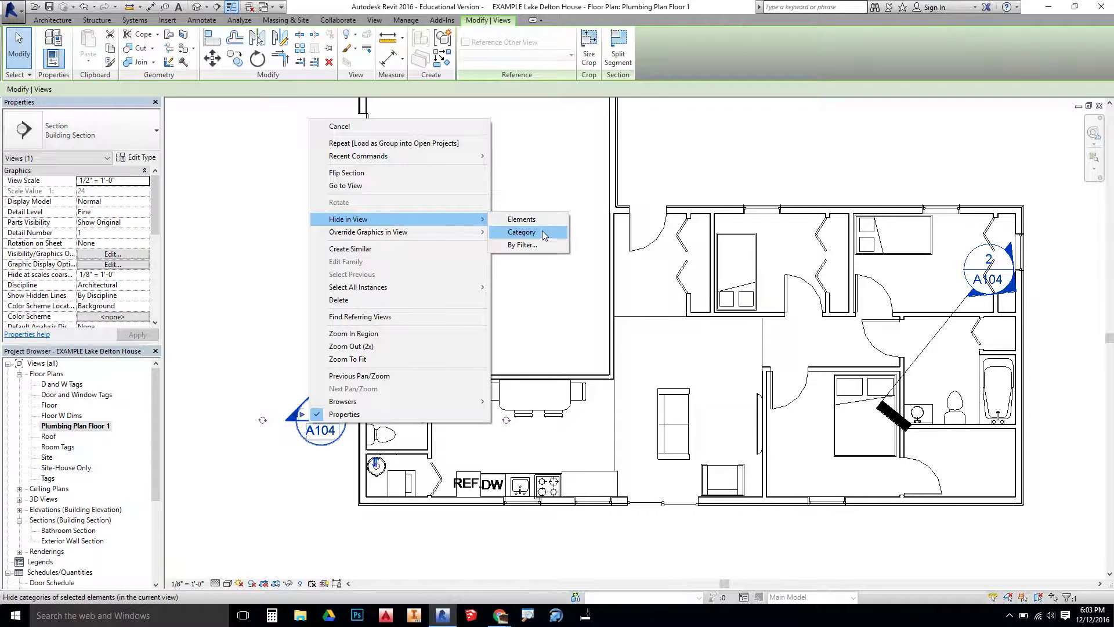
left_click(541, 231)
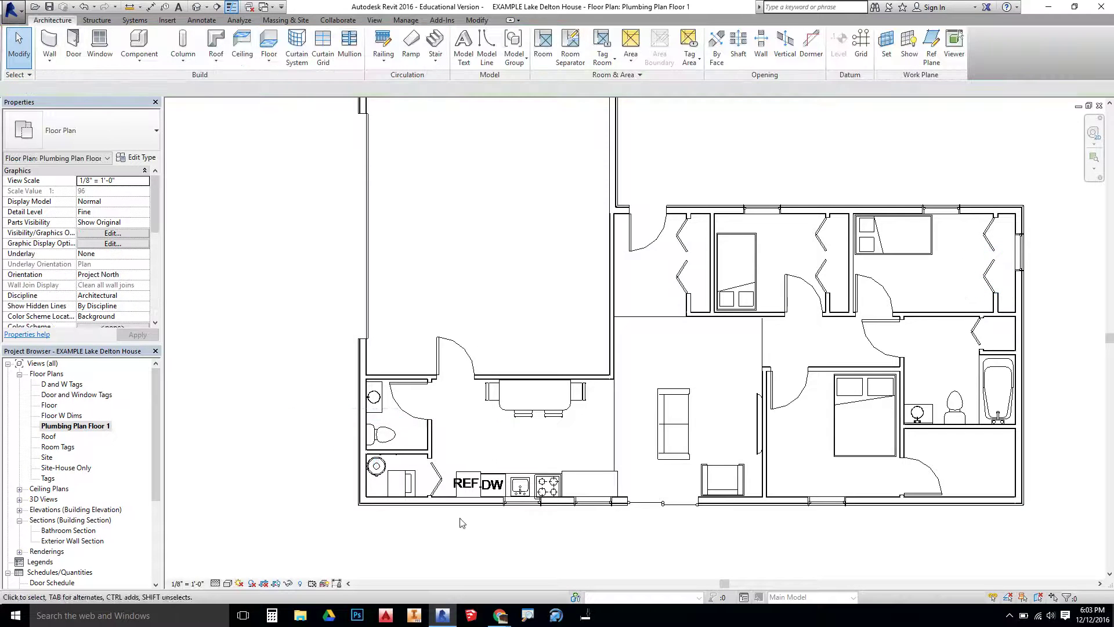
Pan and zoom to frame the kitchen and dining area.
scroll(454, 417, "up", 3)
middle_click_drag(533, 461, 505, 348)
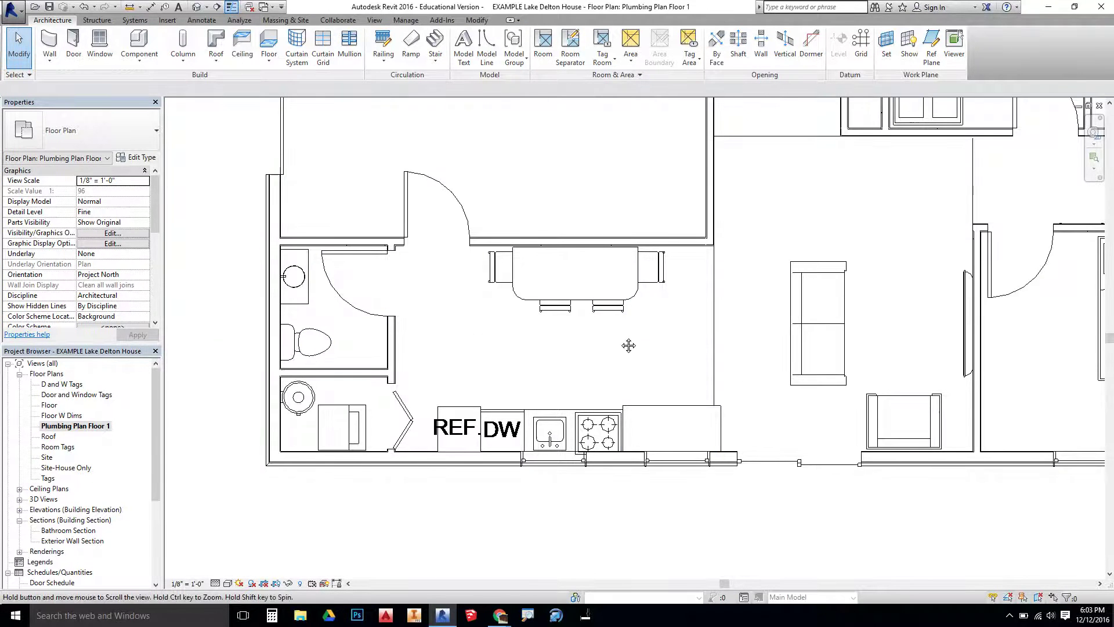
scroll(629, 343, "down", 3)
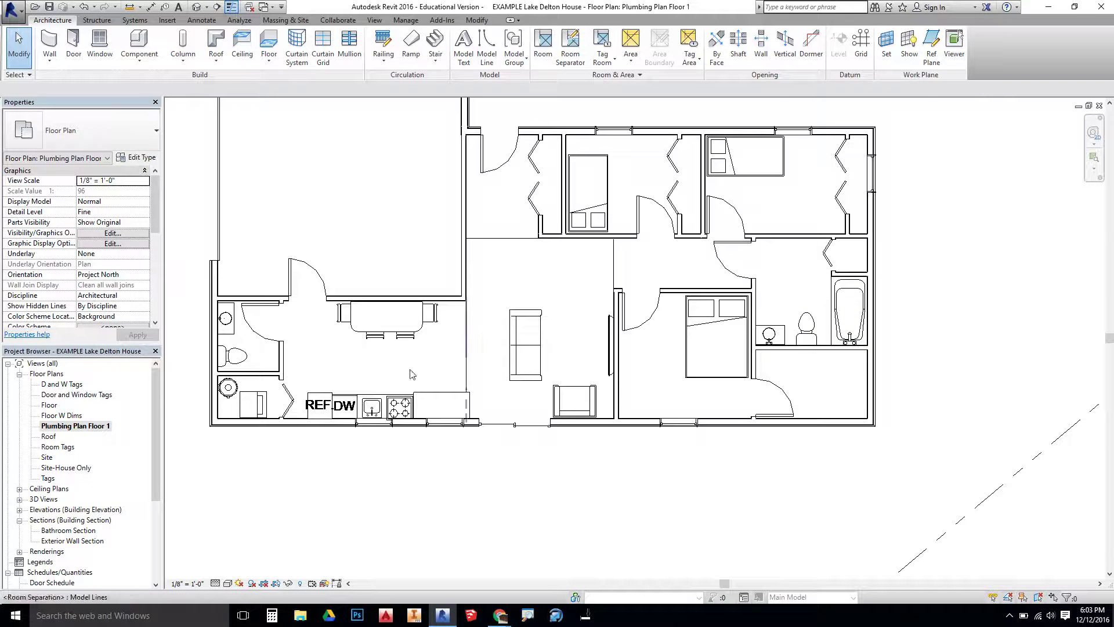
middle_click_drag(335, 348, 608, 281)
scroll(607, 281, "up", 2)
middle_click_drag(530, 301, 487, 369)
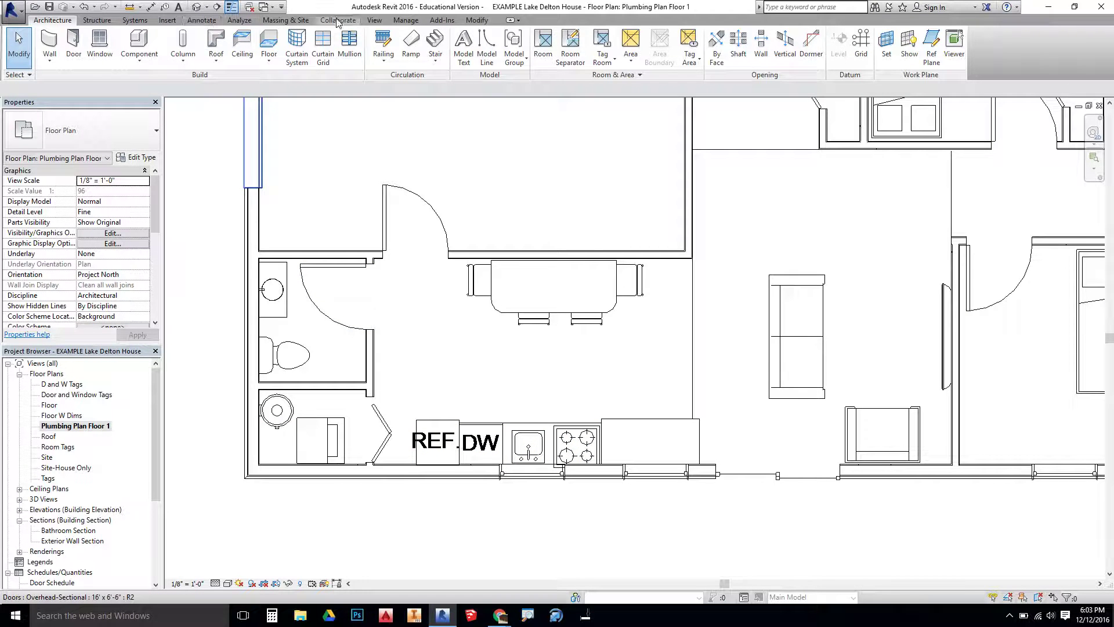
Open Line Styles from Manage > Additional Settings and expand the Lines category.
left_click(395, 21)
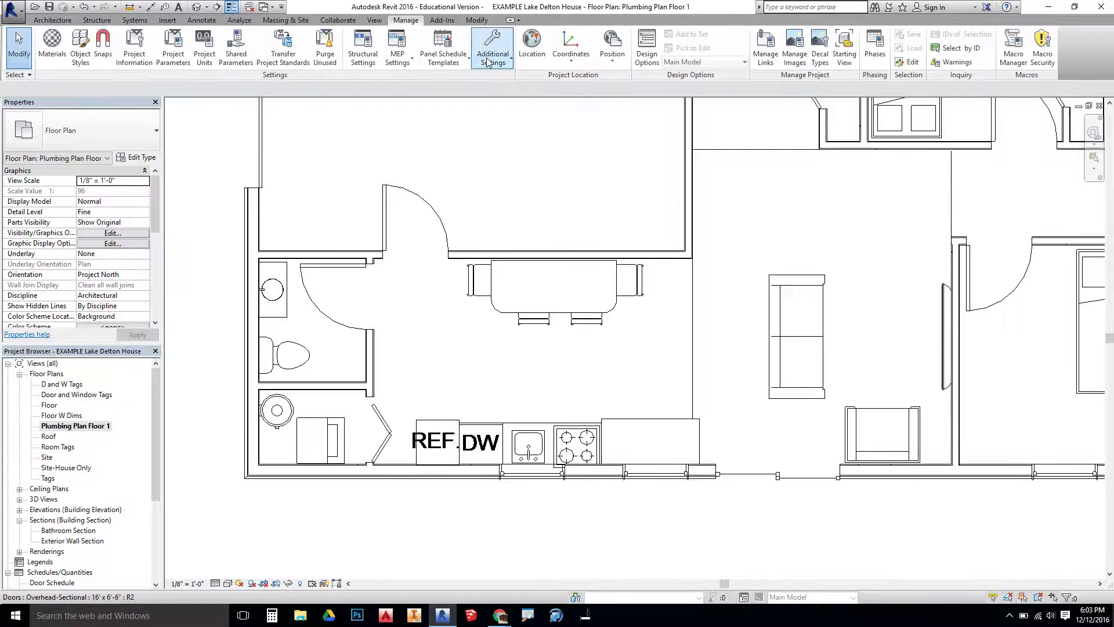
left_click(506, 59)
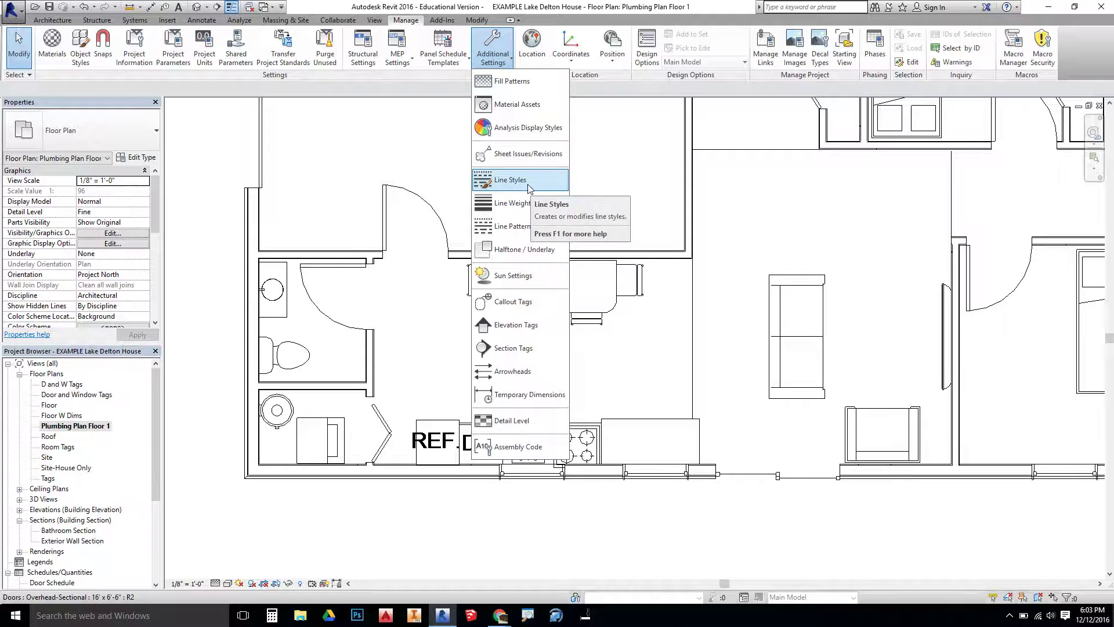
left_click(529, 186)
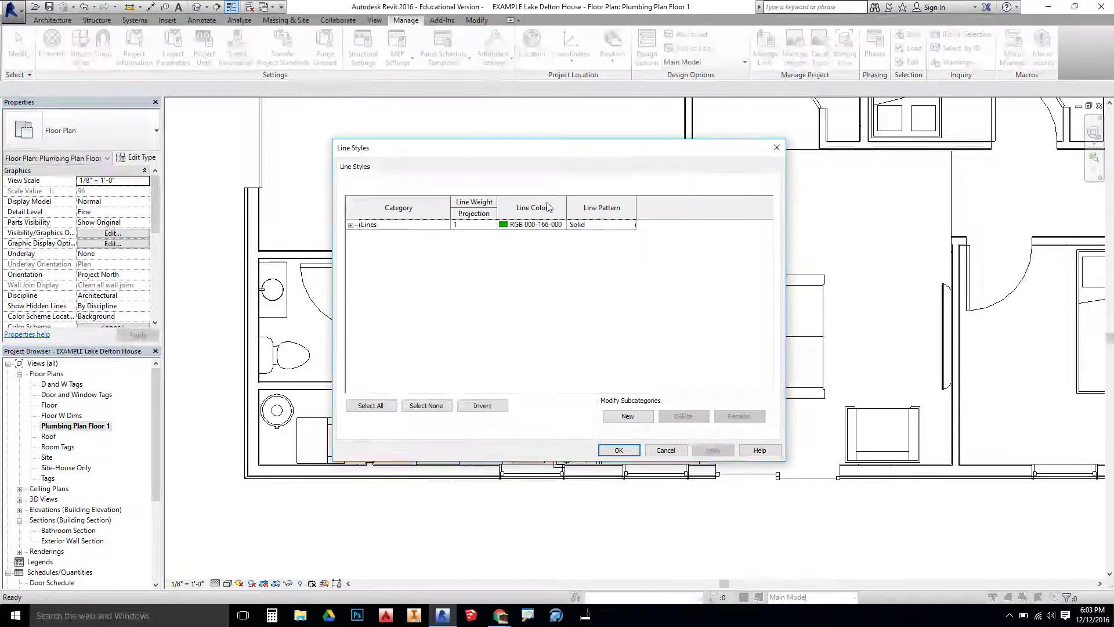
left_click(350, 225)
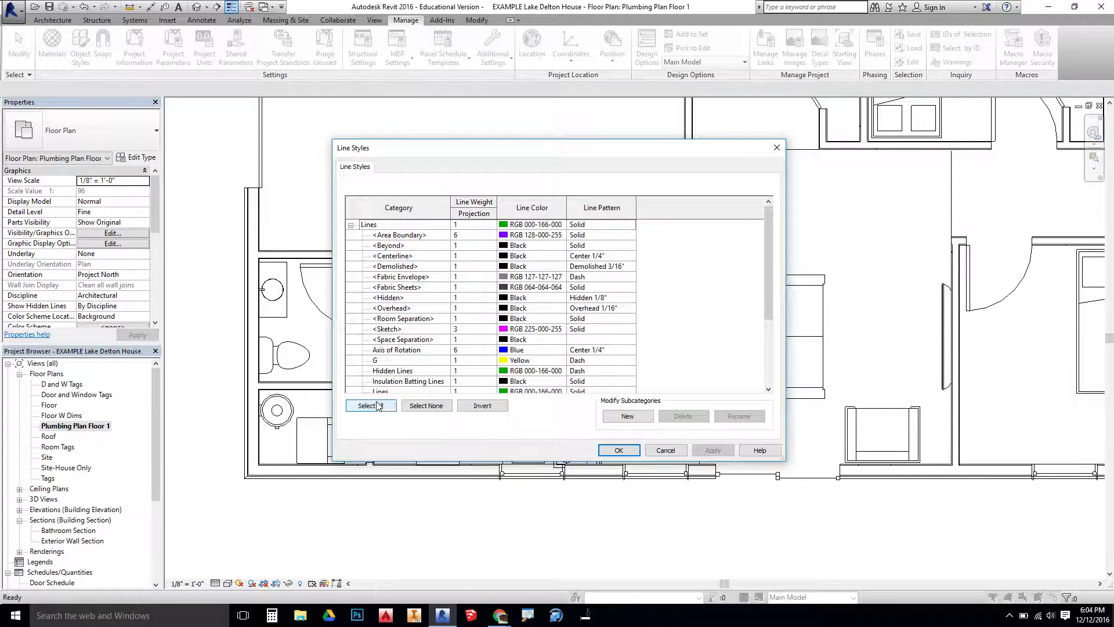
Create a new Lines subcategory named Hot Water Supply.
left_click(637, 420)
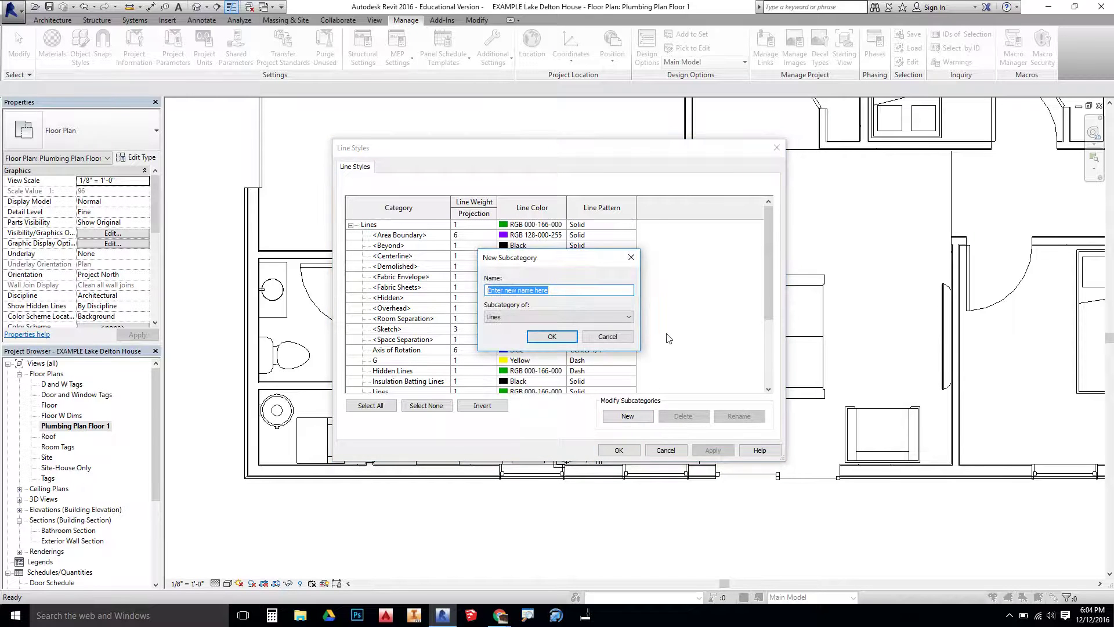
type("Hot Water Supply")
left_click(528, 313)
left_click(526, 326)
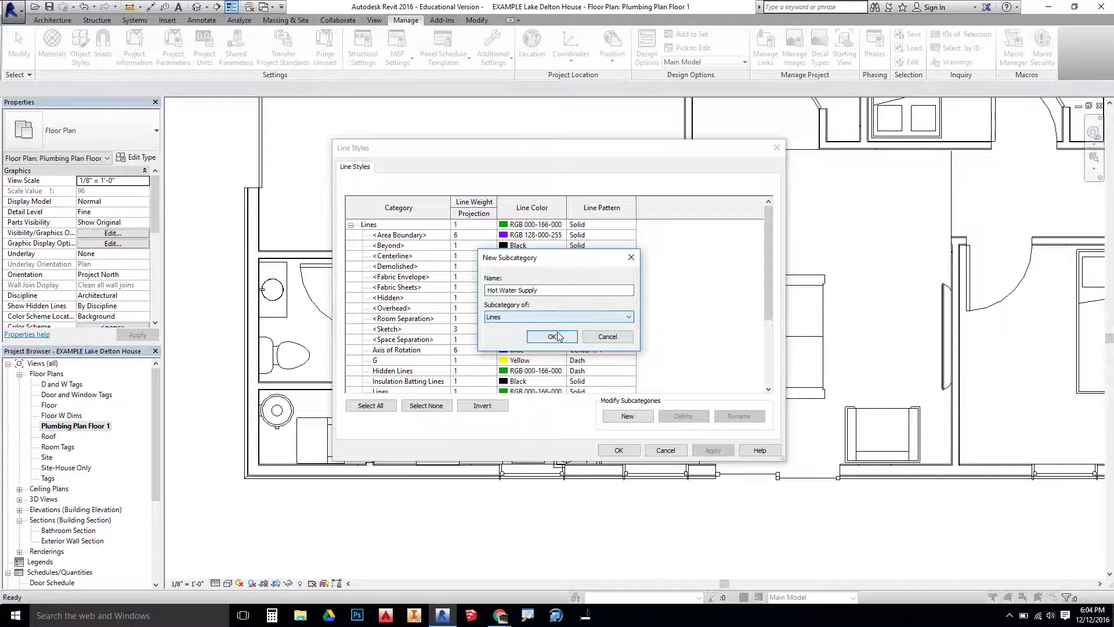
left_click(552, 336)
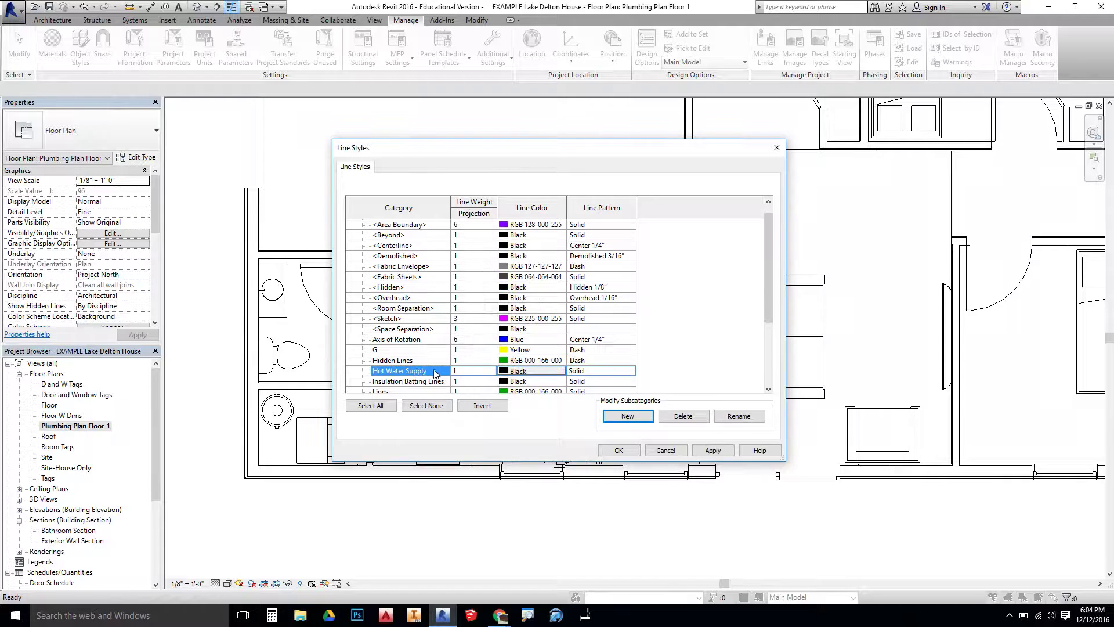
Give Hot Water Supply a red colour and Dash dot dot pattern, then apply.
left_click(511, 371)
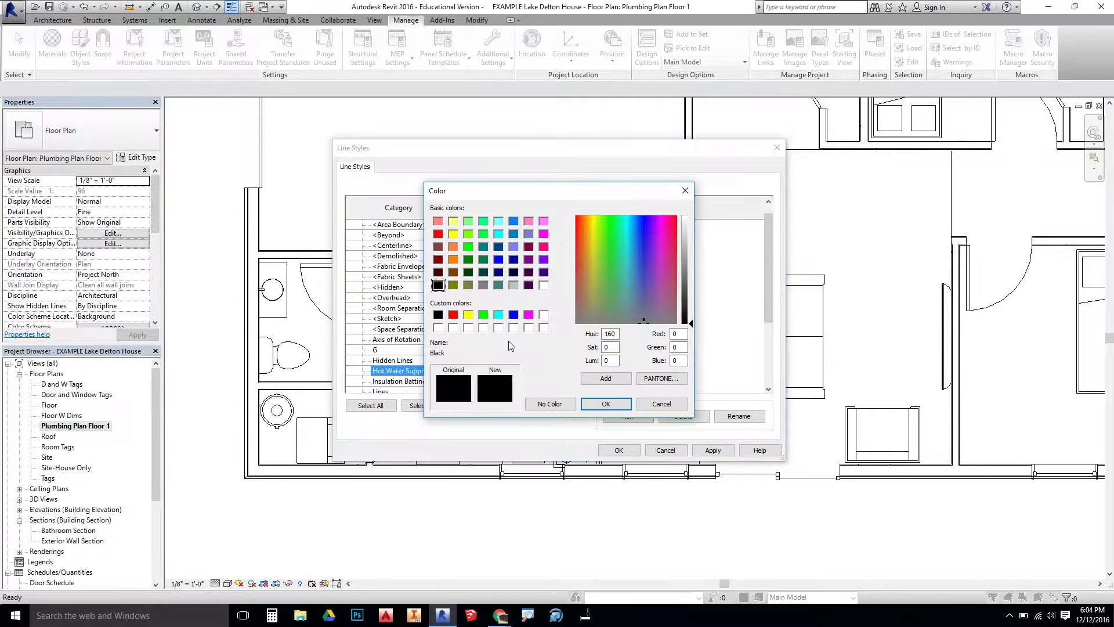
left_click(453, 315)
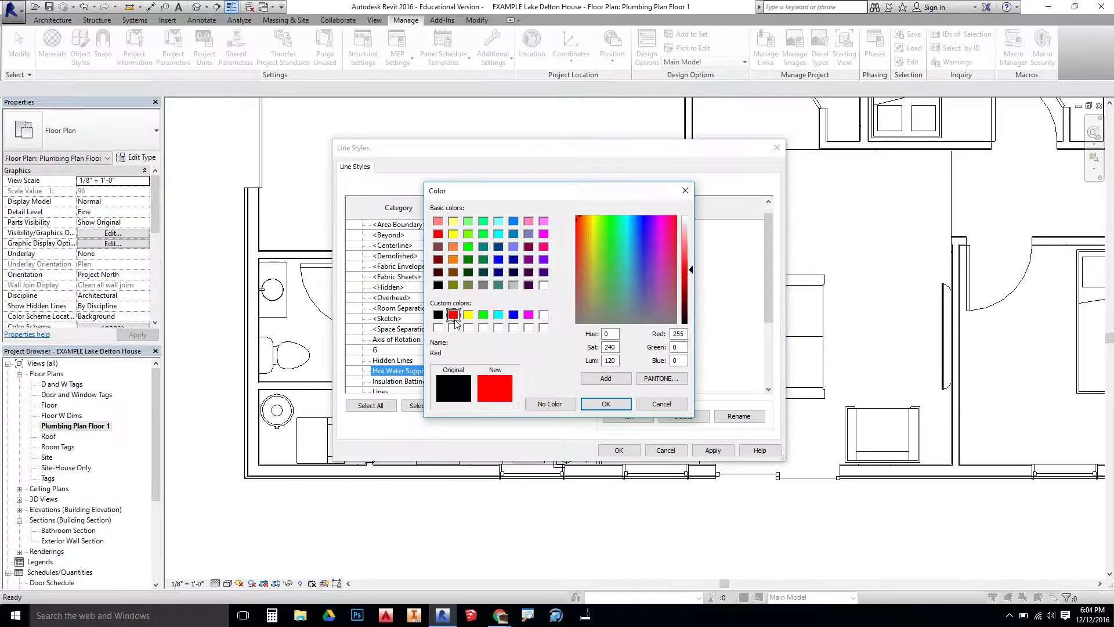
left_click(624, 409)
left_click(629, 371)
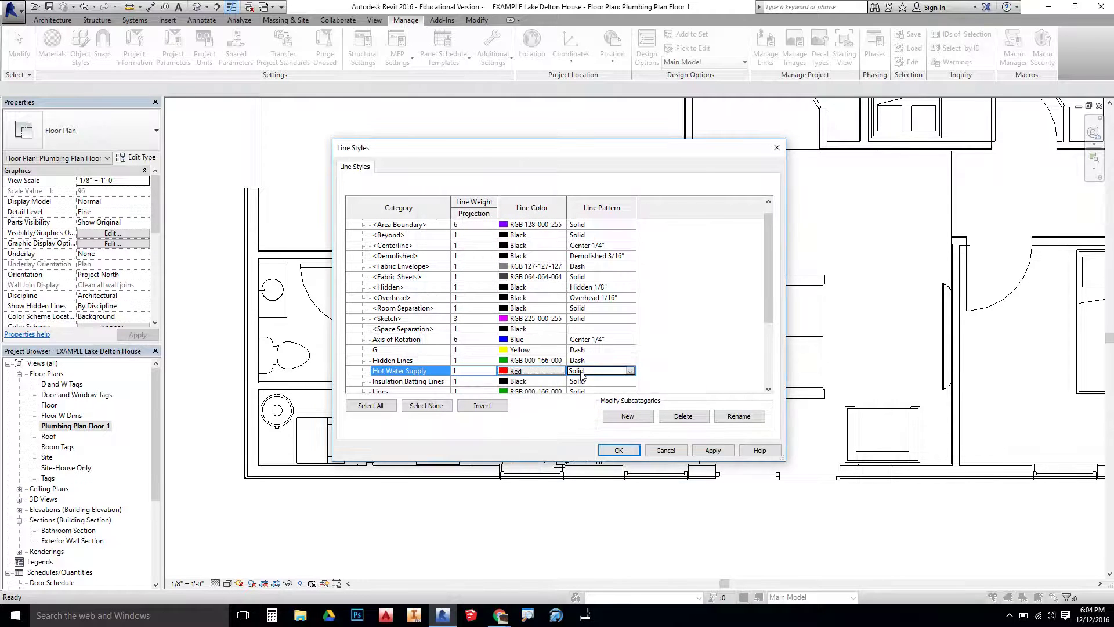
left_click(630, 371)
scroll(616, 403, "up", 5)
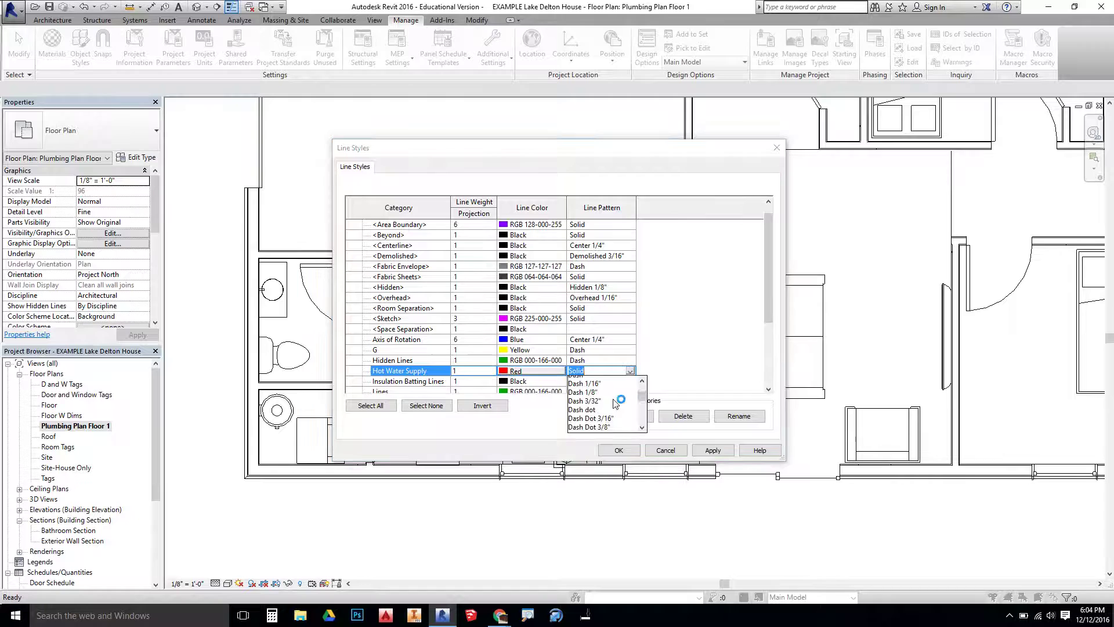
scroll(616, 403, "down", 1)
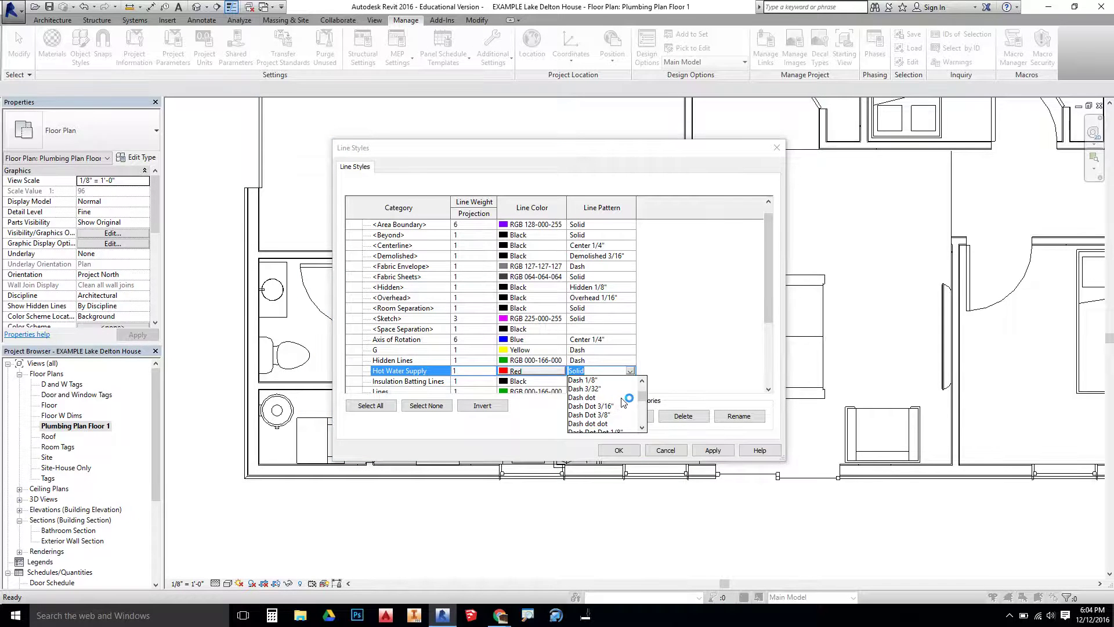
left_click(603, 424)
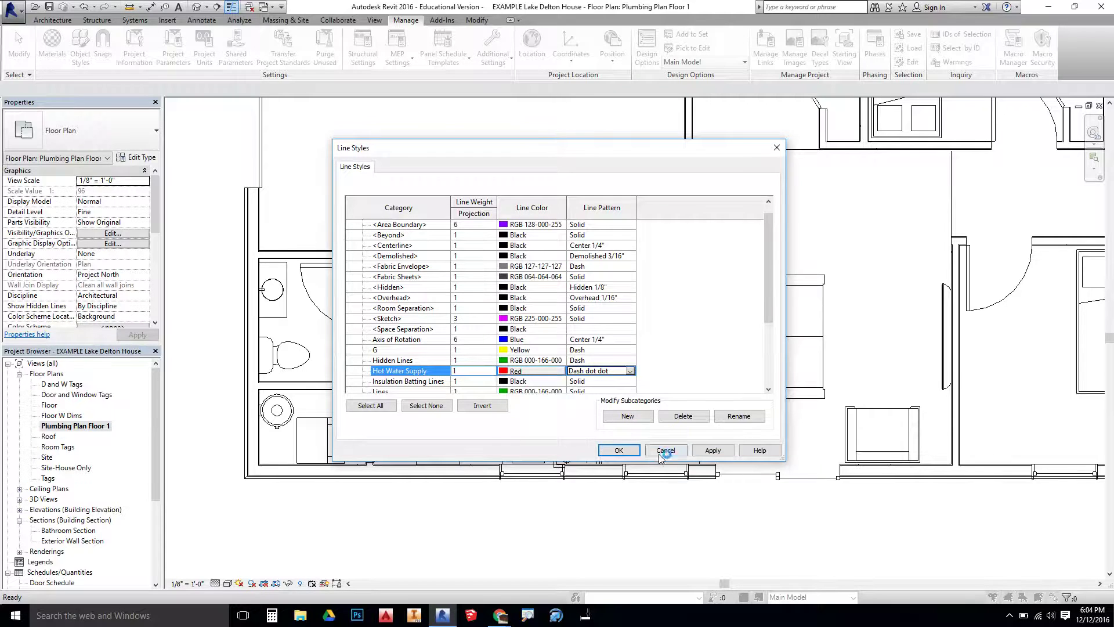
left_click(713, 450)
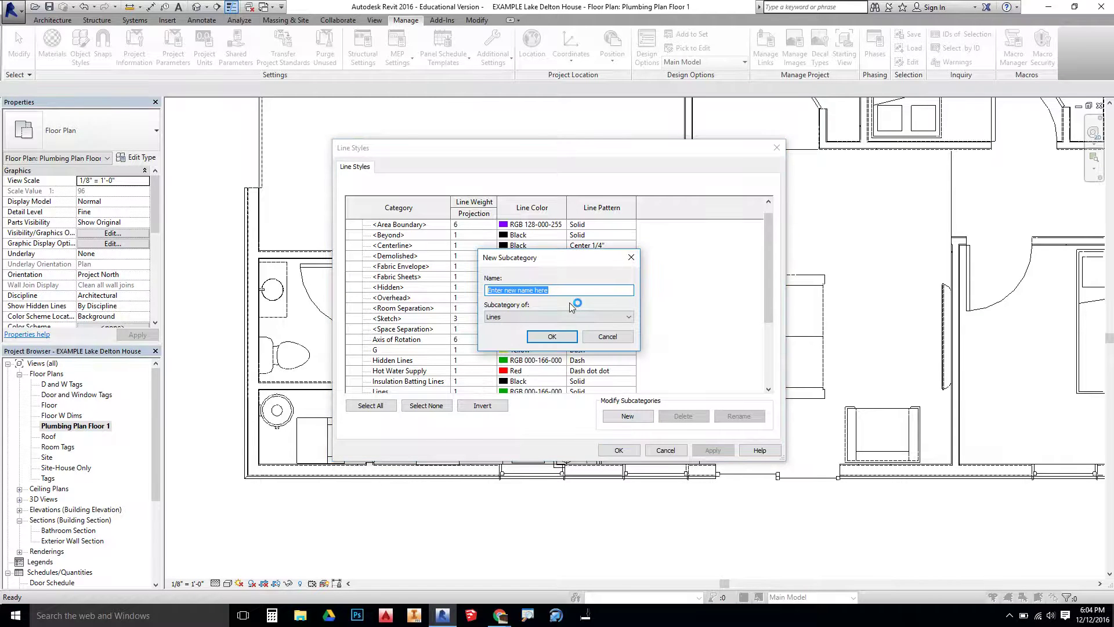
Add a Cold Water Supply line style with blue colour and Dash dot pattern, and apply.
type("Cold Water Supply")
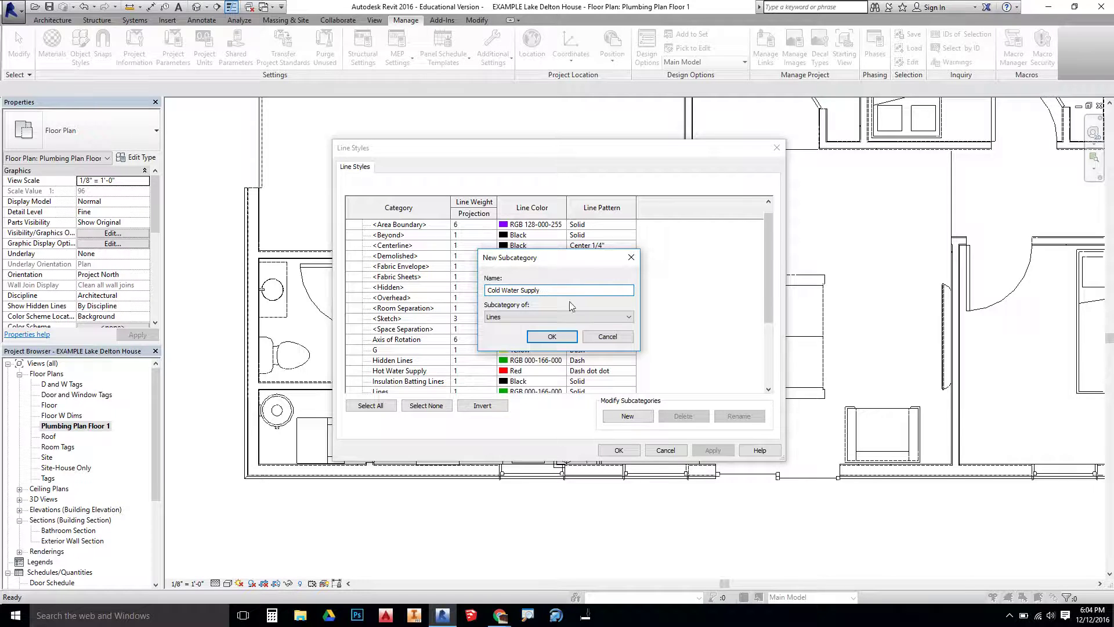
left_click(547, 338)
left_click(503, 360)
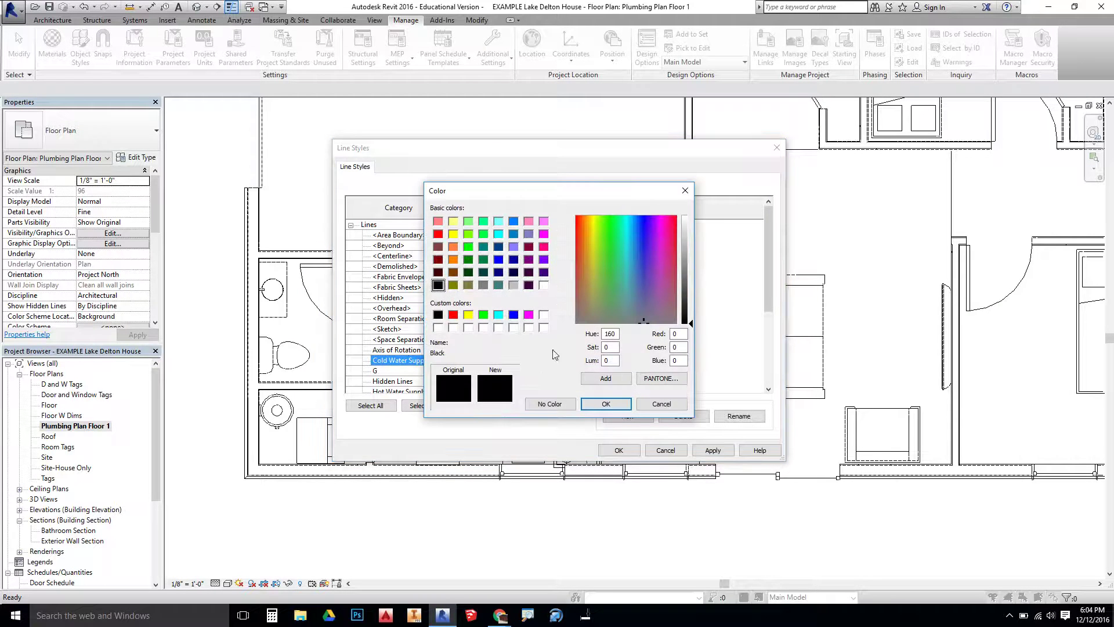
left_click(516, 314)
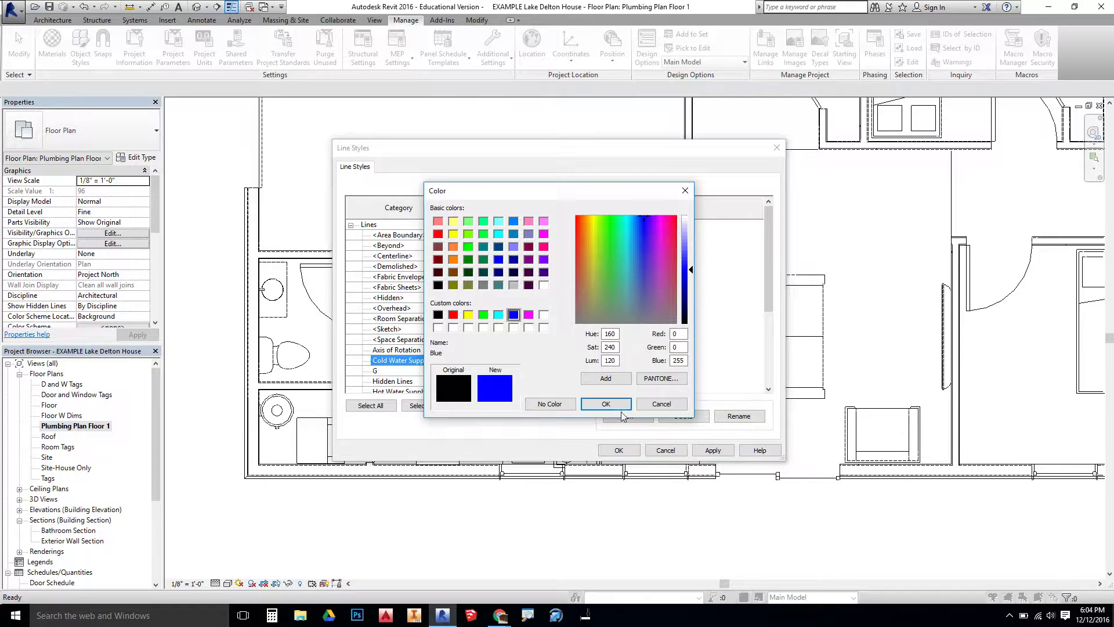
left_click(606, 403)
left_click(595, 361)
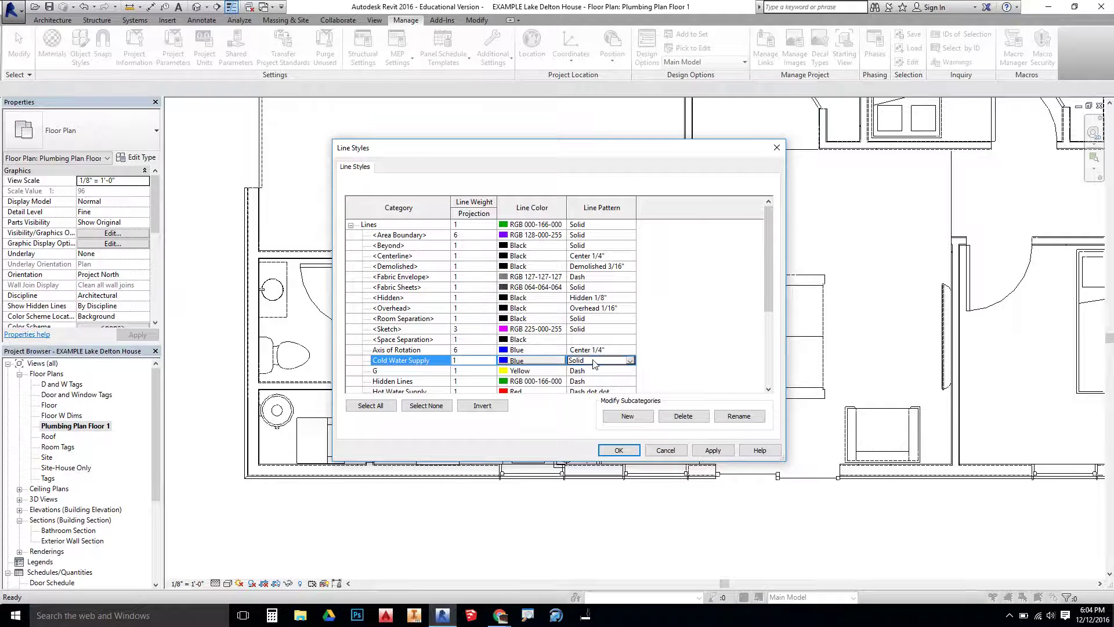
left_click(630, 360)
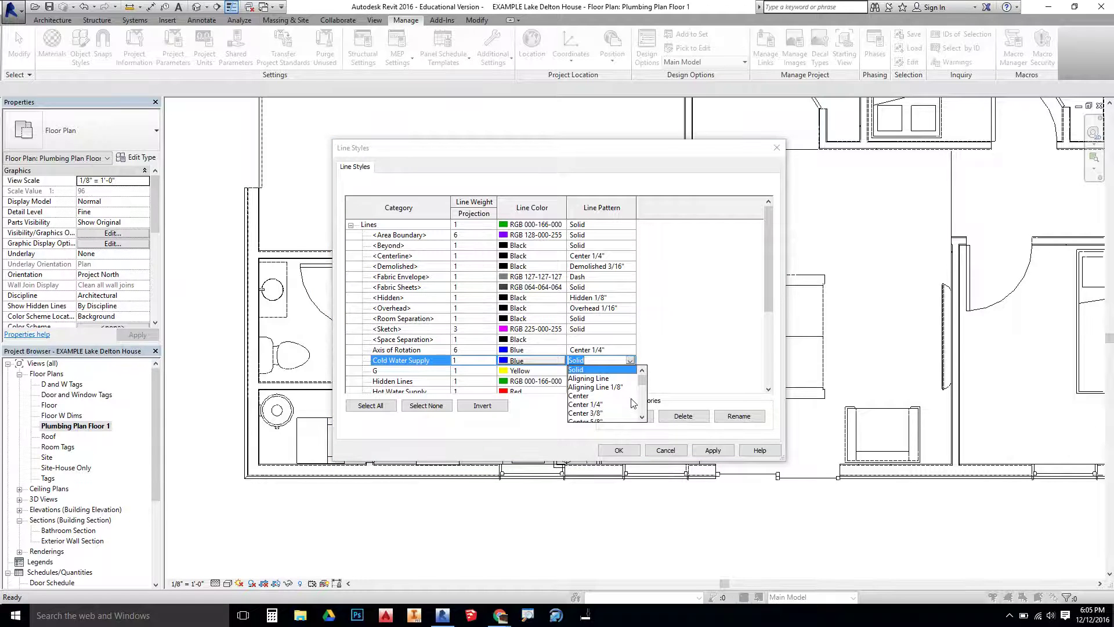
scroll(607, 394, "down", 4)
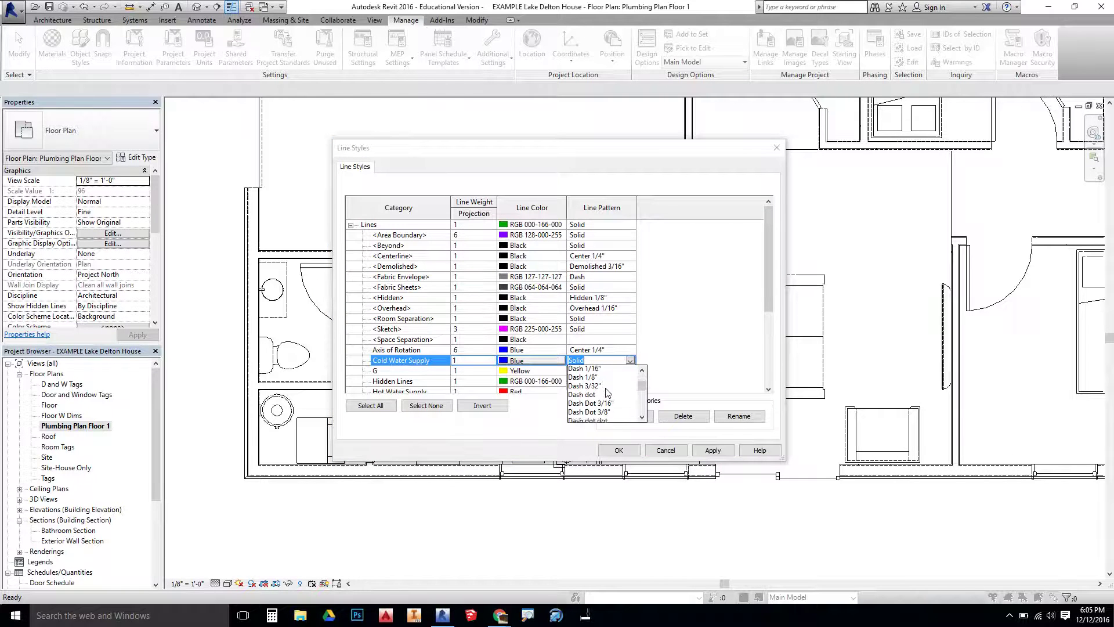
left_click(594, 394)
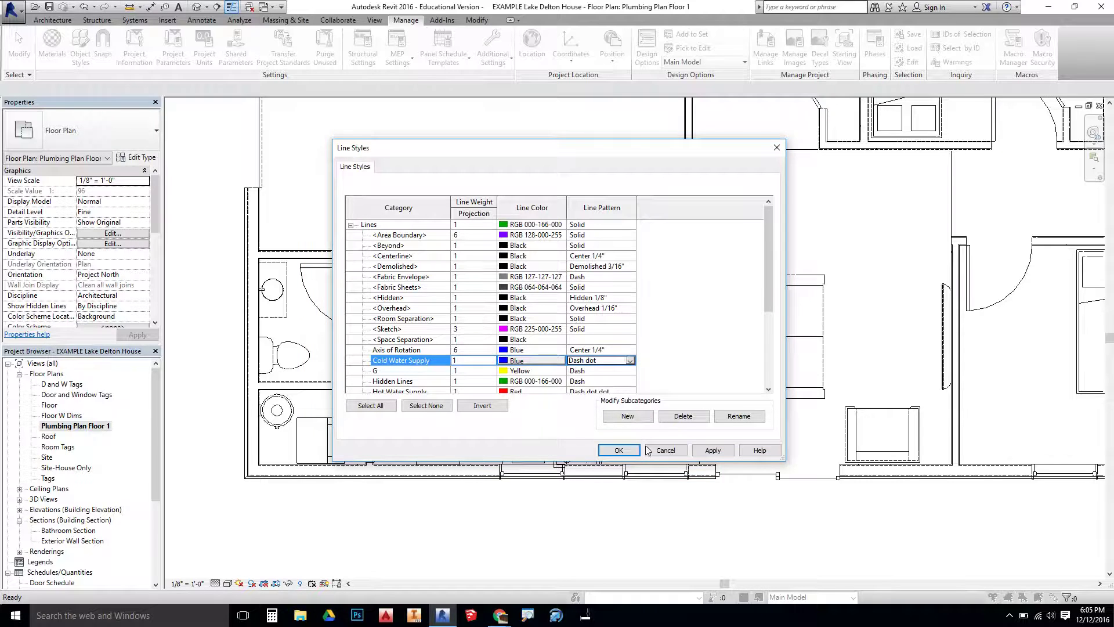
left_click(710, 452)
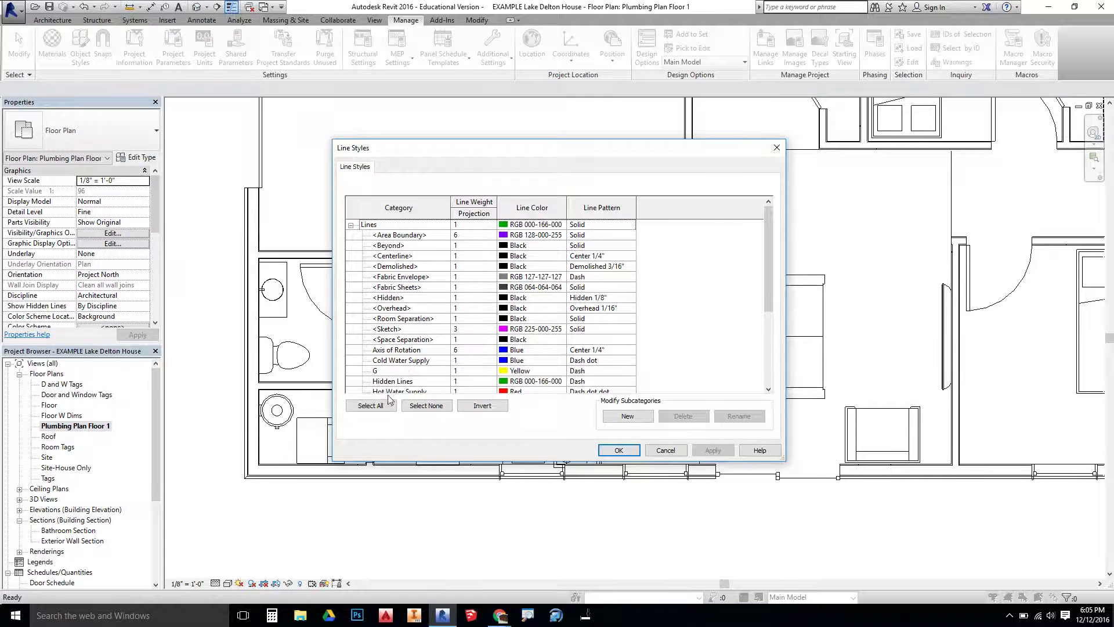
Add a Drain line style in dark green (RGB 000-128-000) with a Solid pattern, and apply.
left_click(628, 416)
type("Drain")
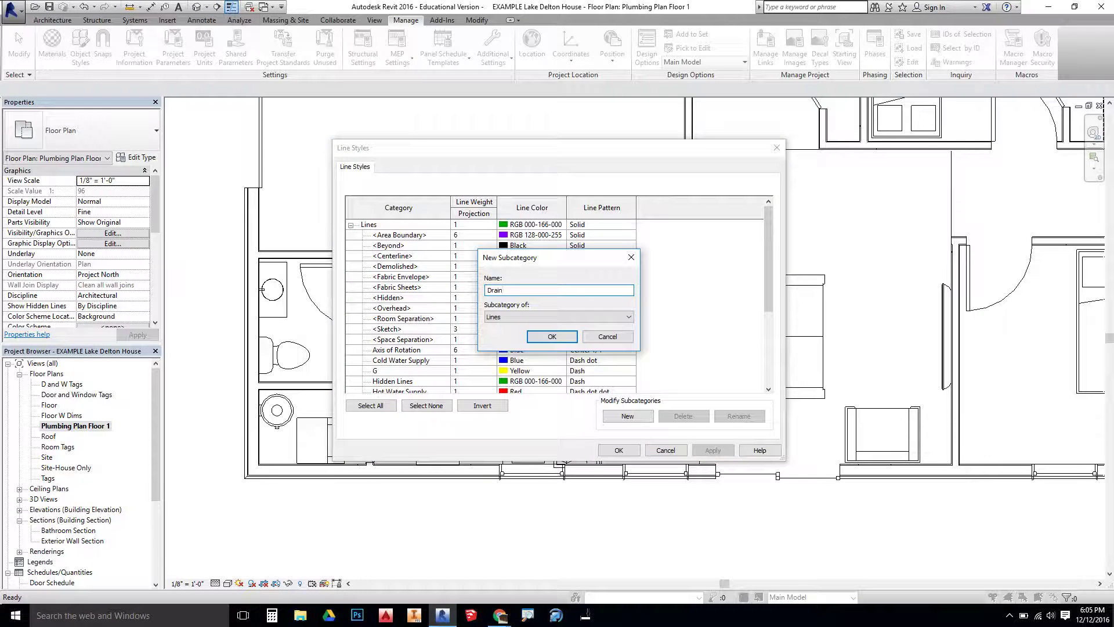
left_click(563, 338)
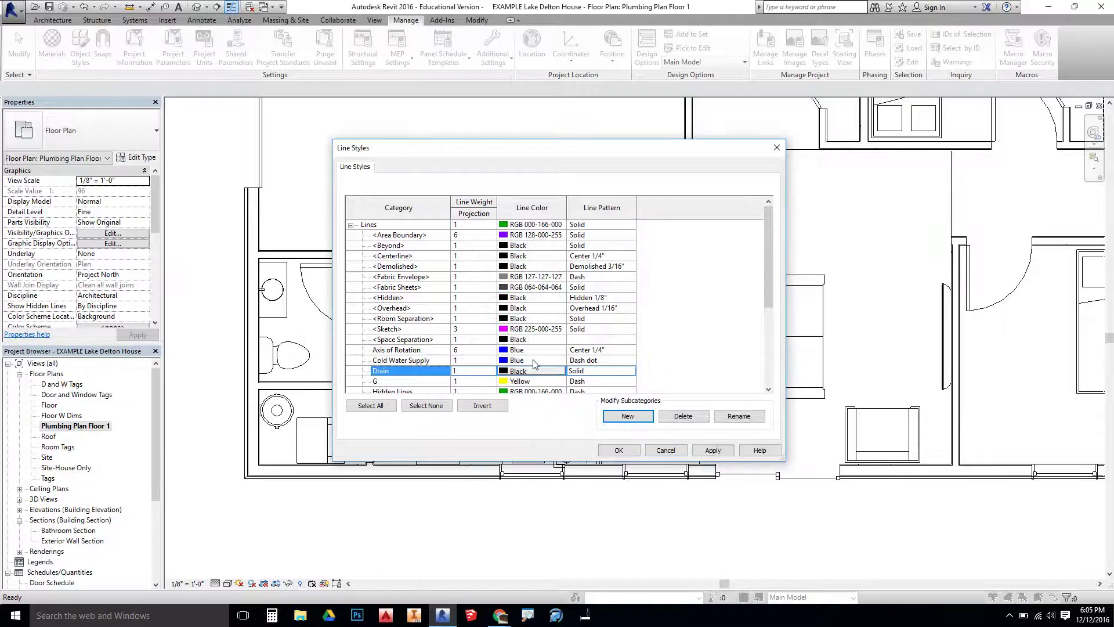
left_click(505, 370)
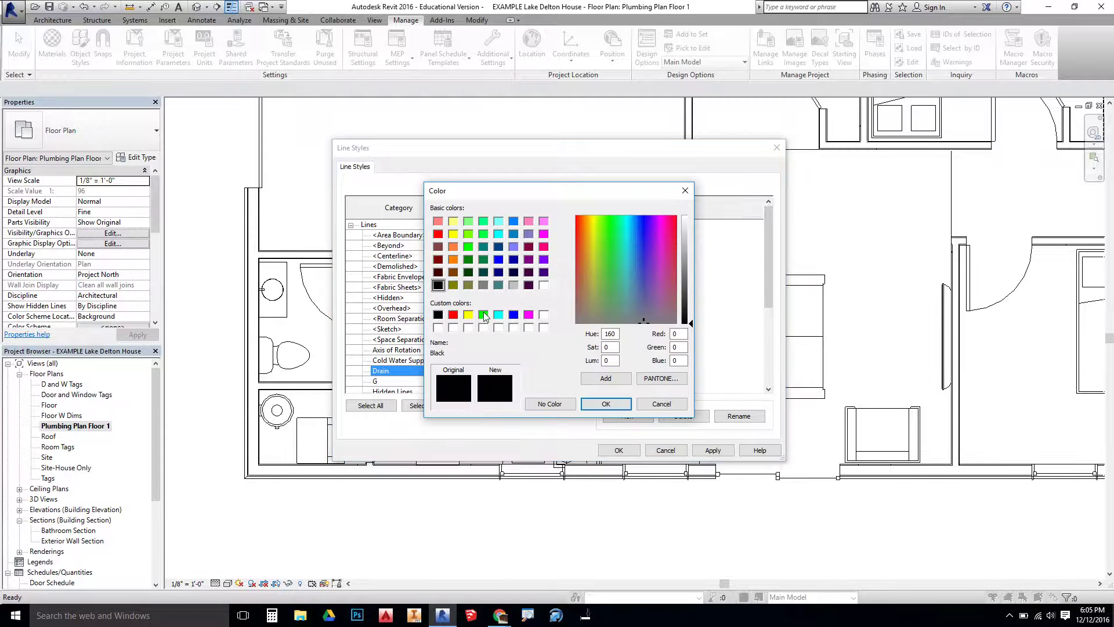
left_click(467, 259)
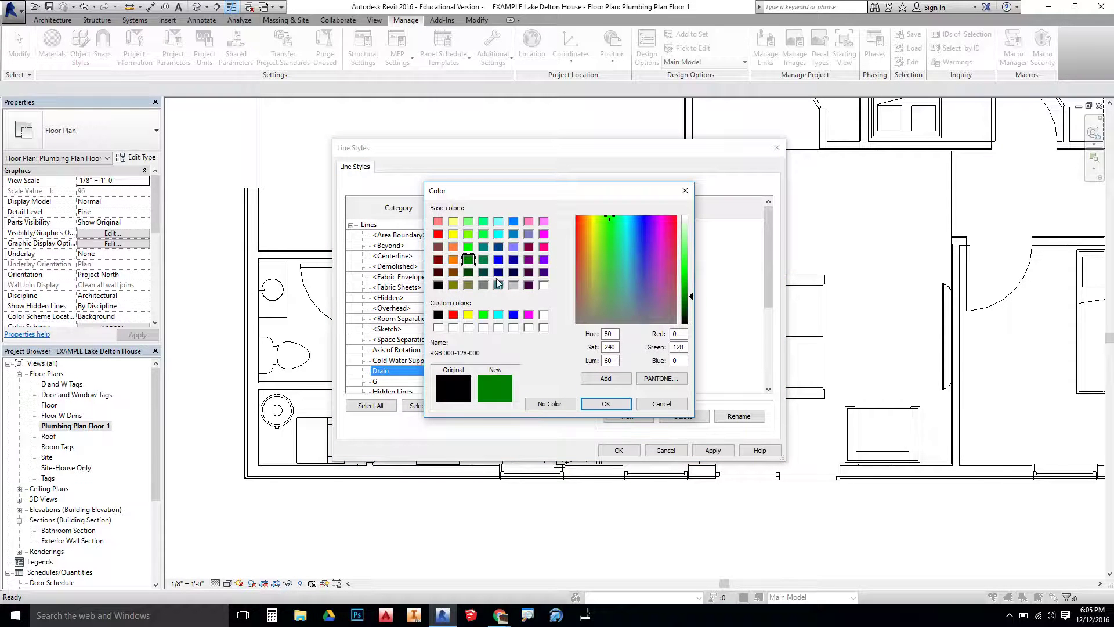
left_click(607, 404)
left_click(601, 371)
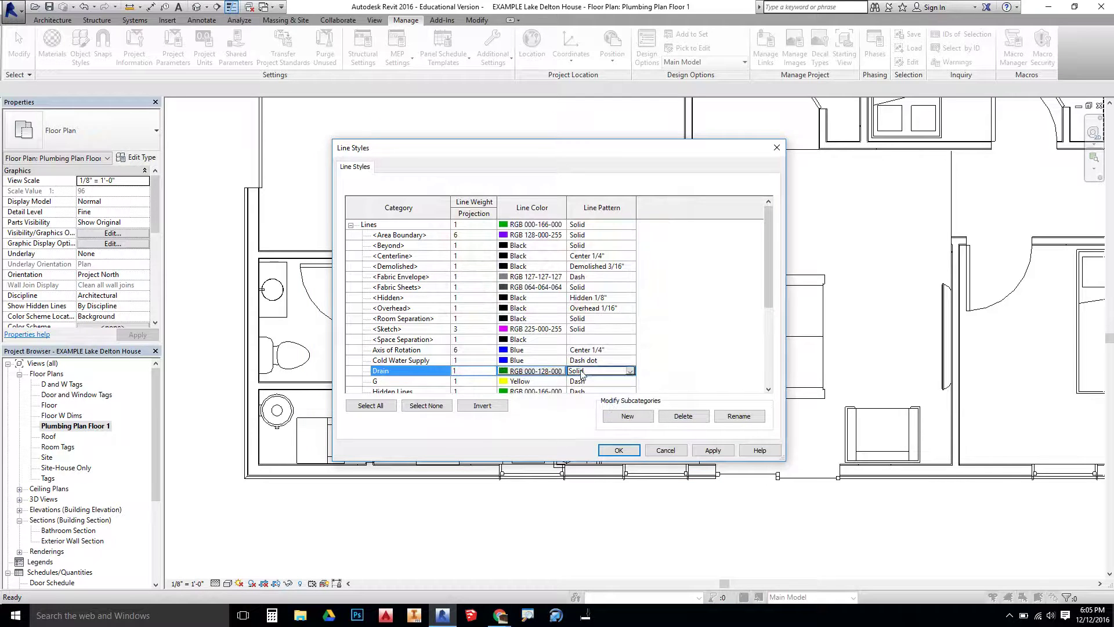
left_click(712, 450)
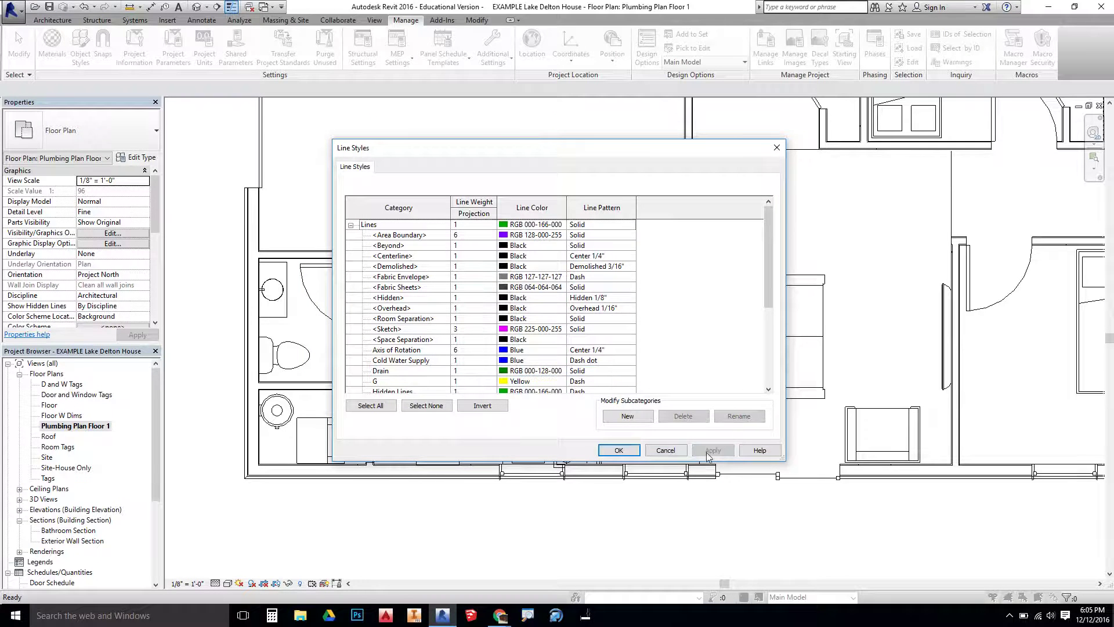
Add a black Vent line style with a Dash pattern, apply, and close Line Styles.
left_click(629, 417)
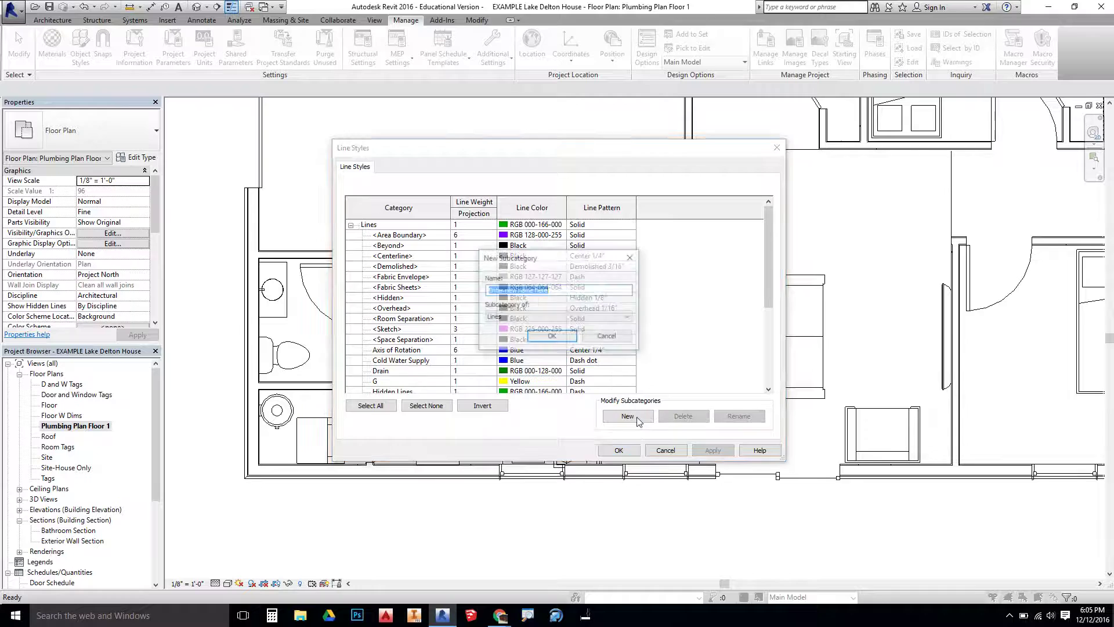
type("Vent")
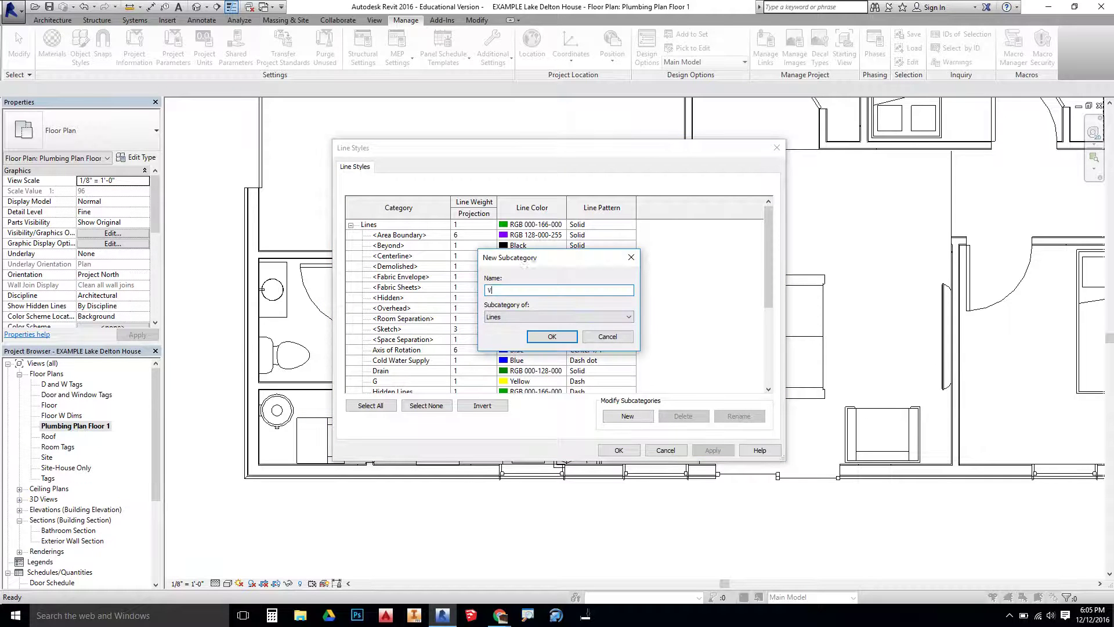
left_click(557, 316)
left_click(557, 325)
left_click(552, 337)
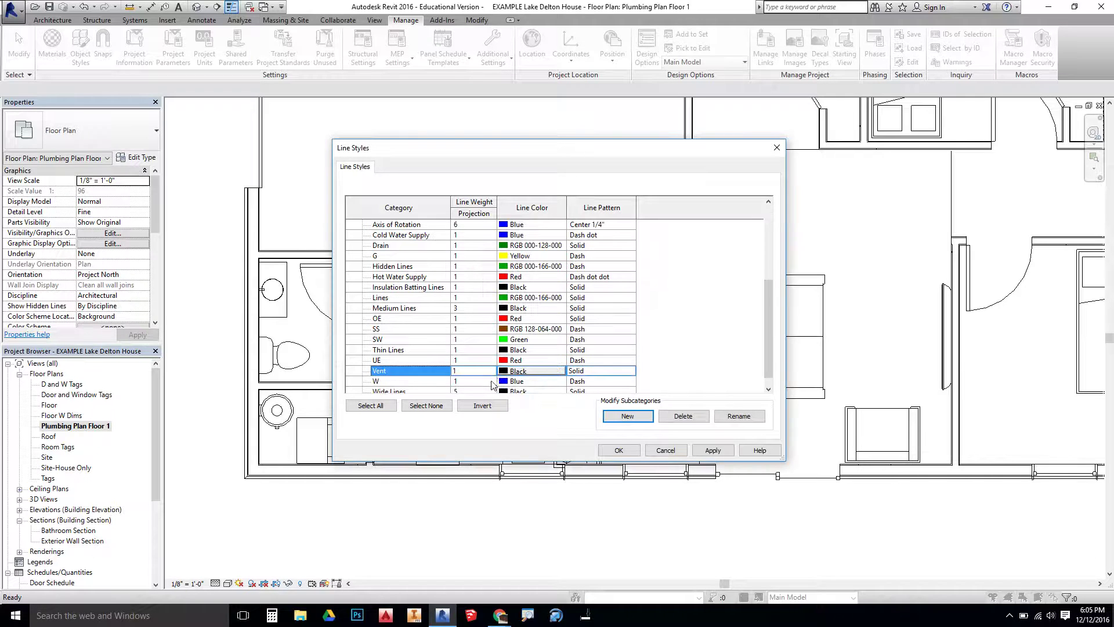
left_click(580, 372)
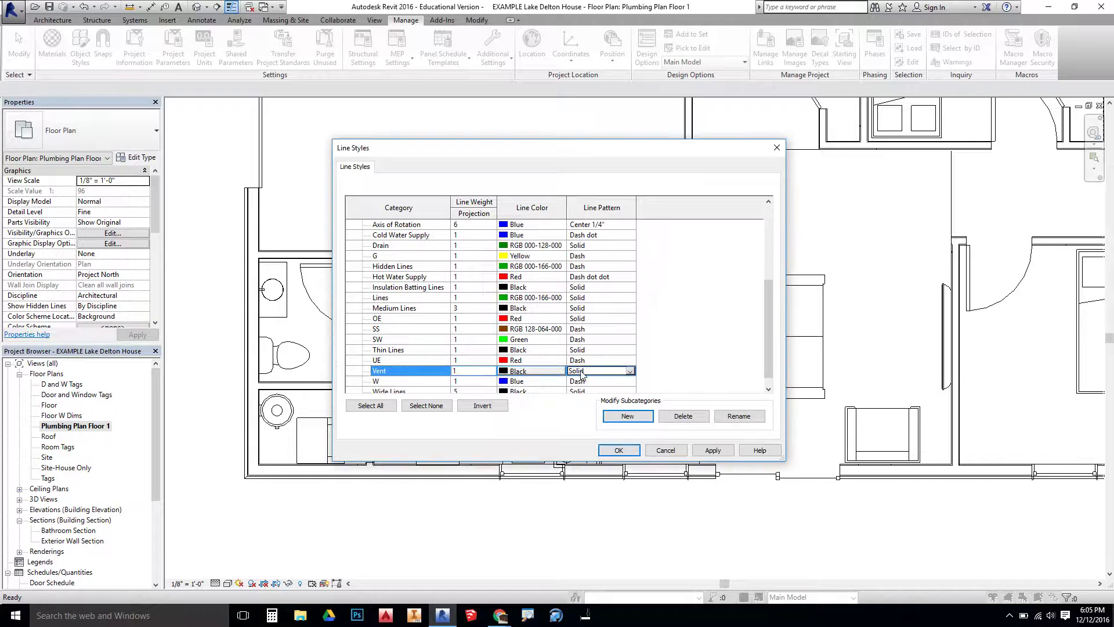
left_click(629, 370)
scroll(615, 412, "down", 1)
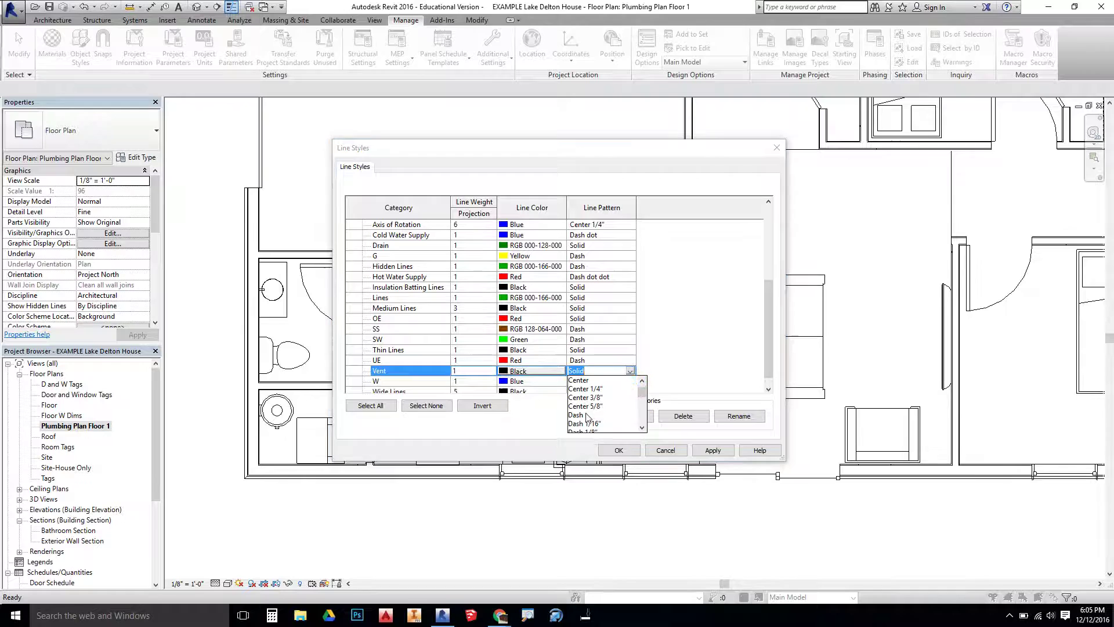
left_click(587, 416)
left_click(709, 450)
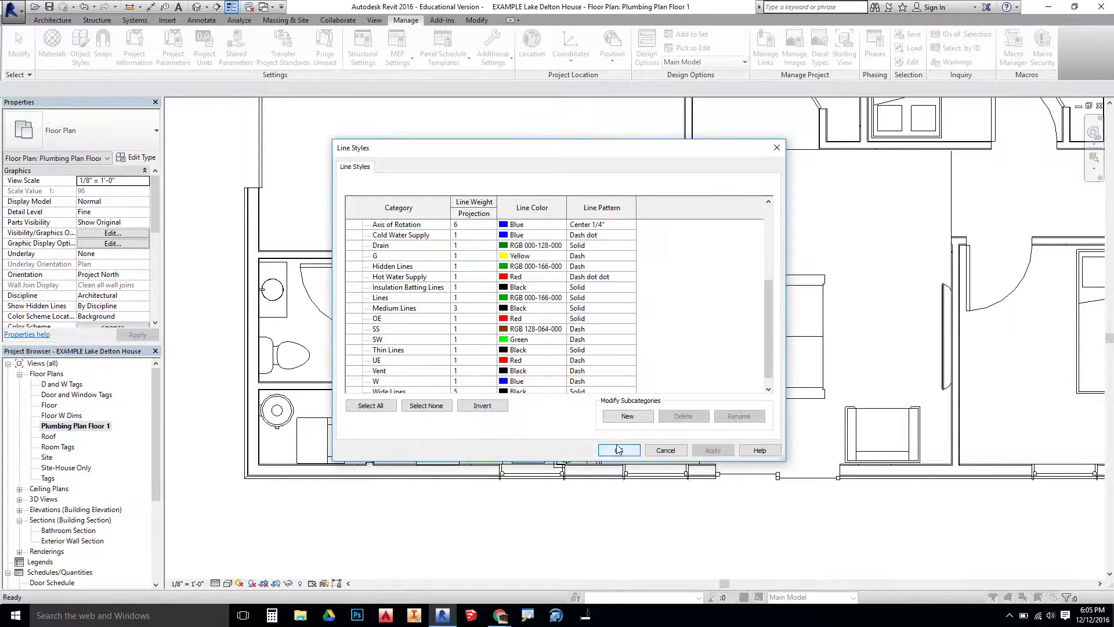
left_click(618, 449)
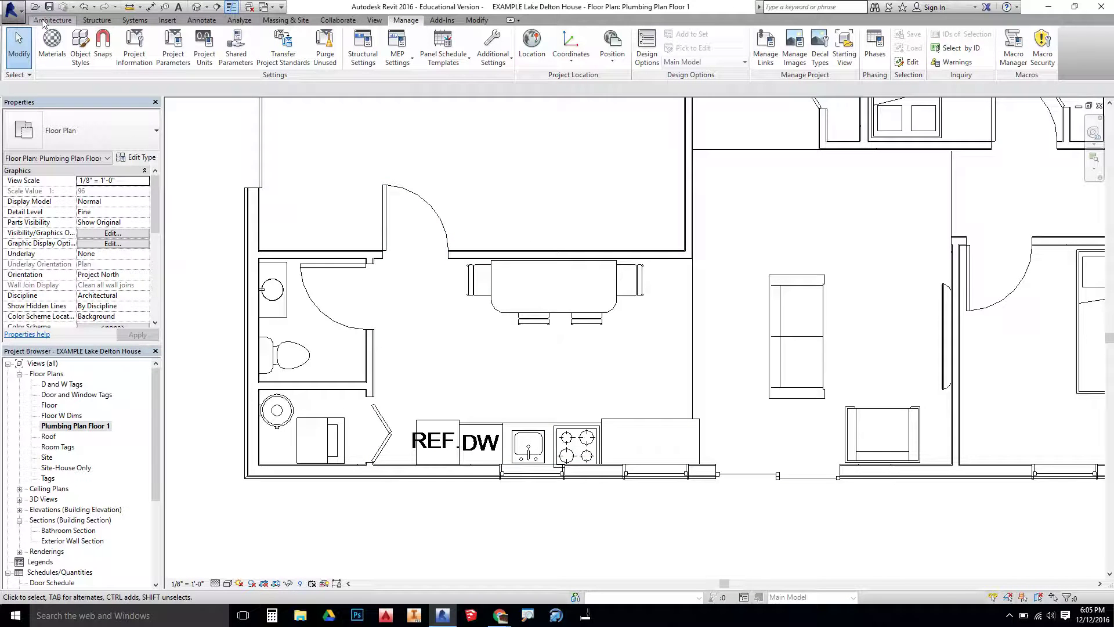
Start drawing detail lines using the Cold Water Supply line style.
left_click(201, 21)
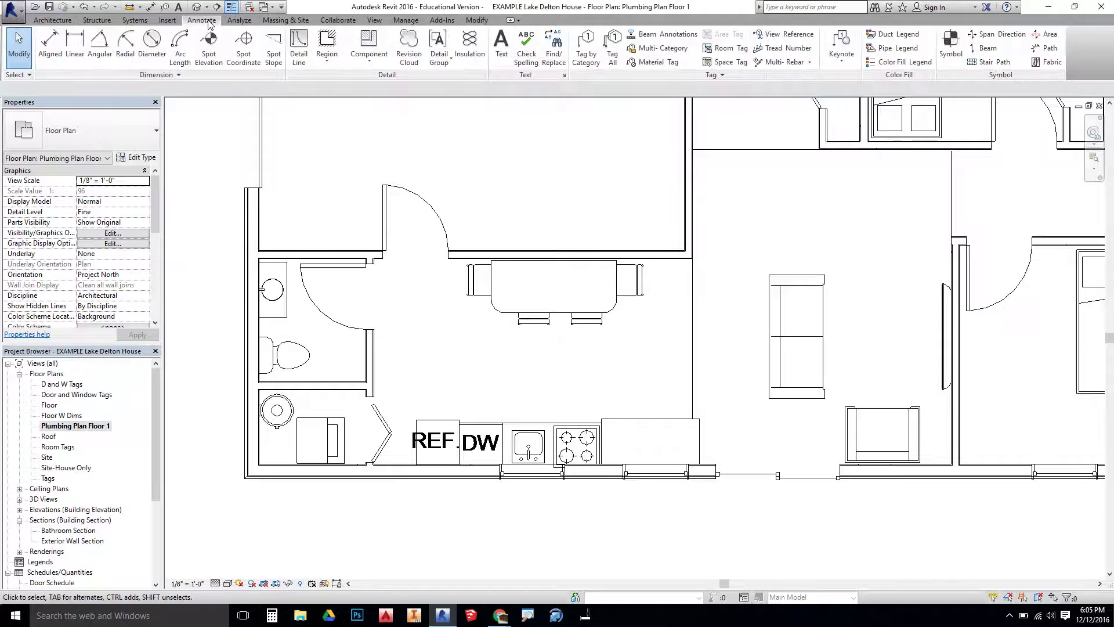
left_click(301, 56)
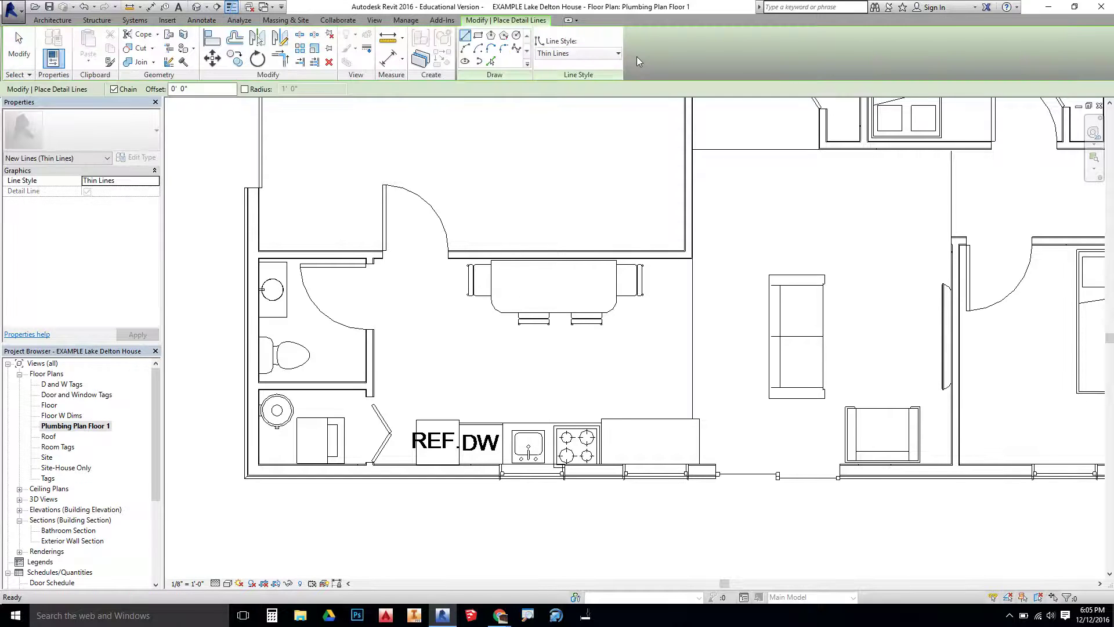
left_click(614, 54)
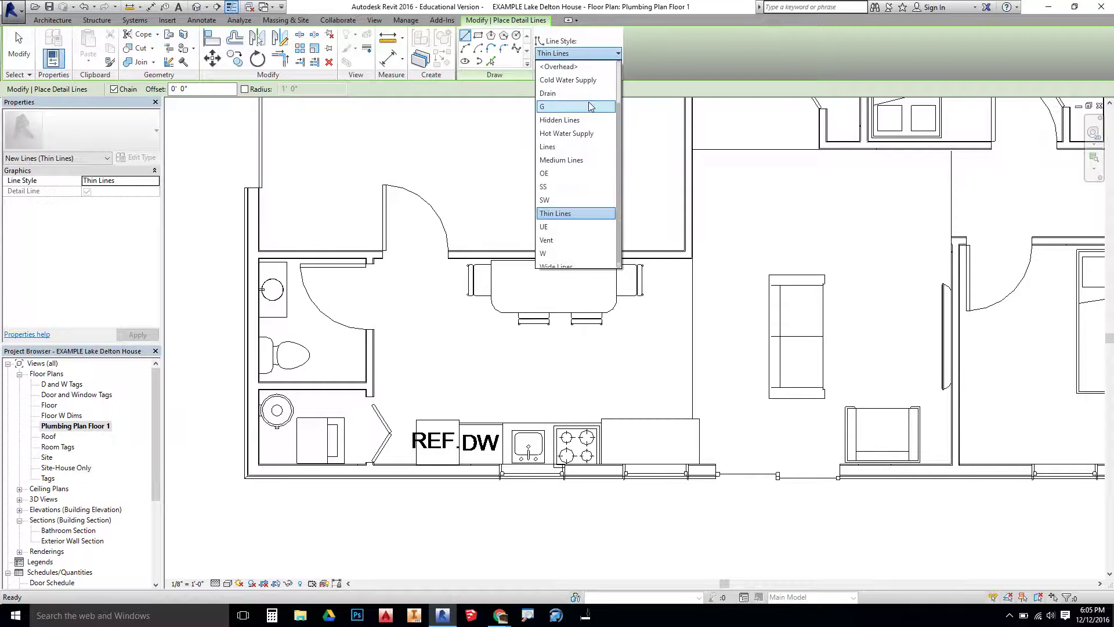
scroll(592, 95, "up", 2)
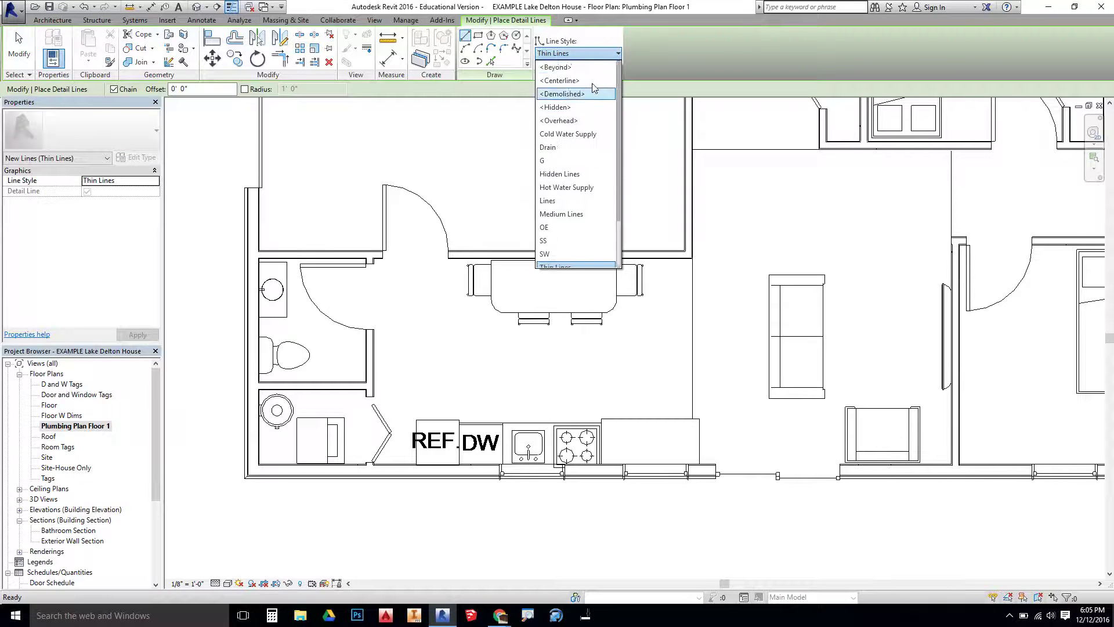
left_click(593, 138)
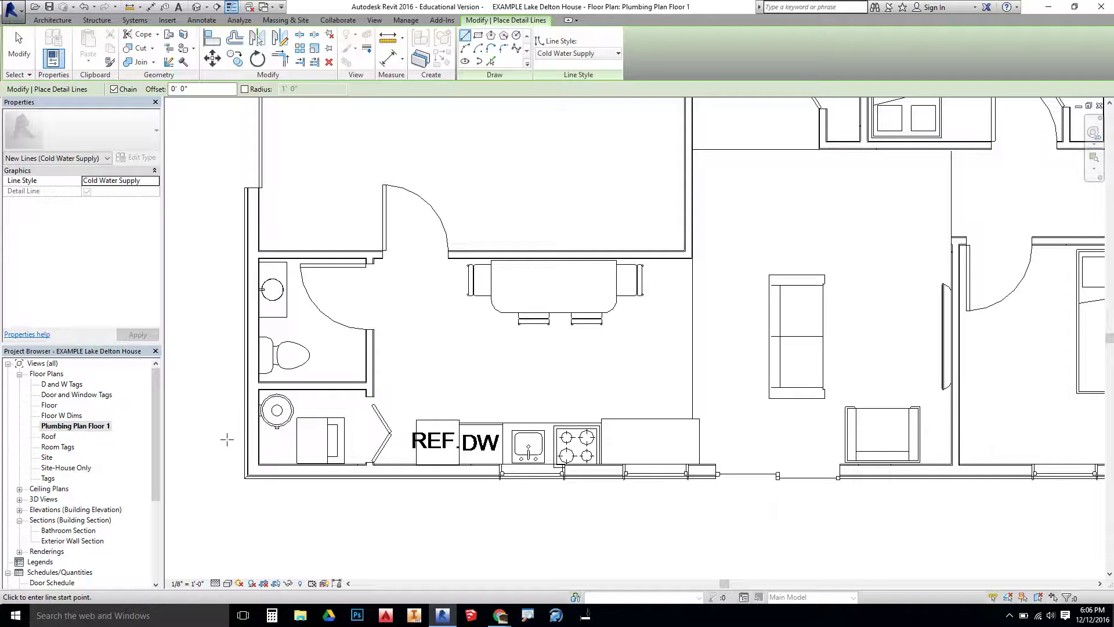
Draw the cold water line down to the outer wall and along it to the refrigerator.
left_click(227, 439)
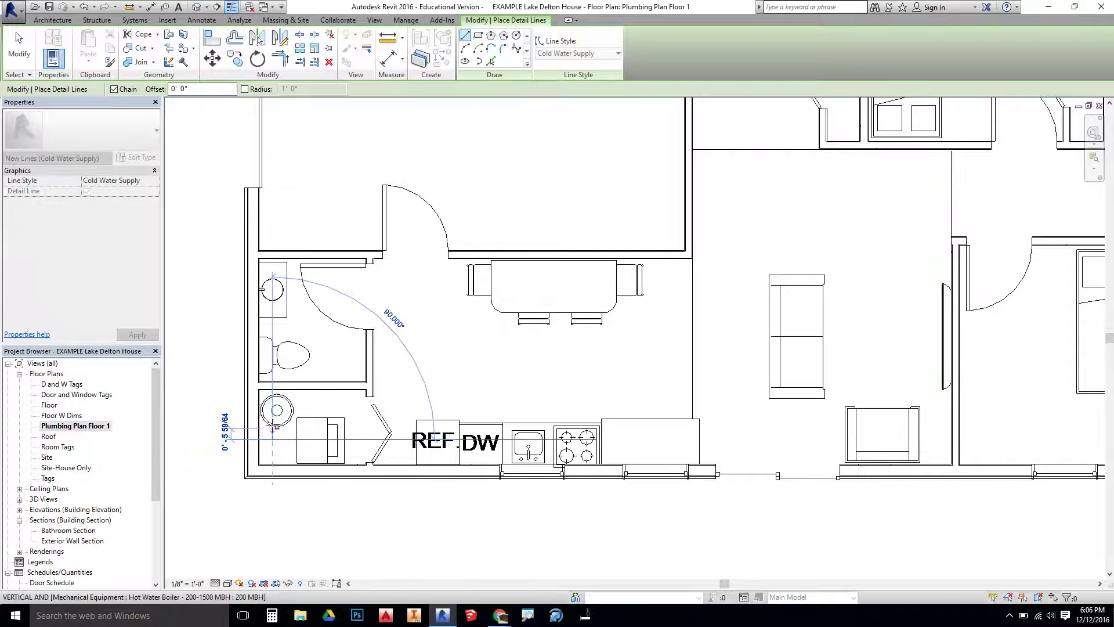
left_click(272, 440)
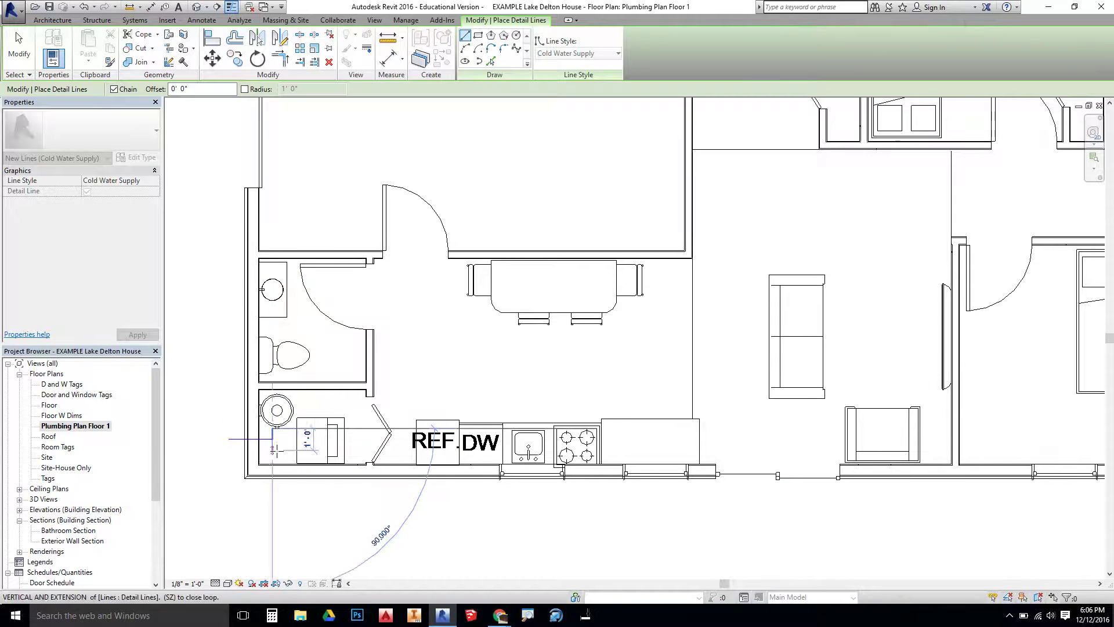
left_click(273, 427)
key("ctrl+z")
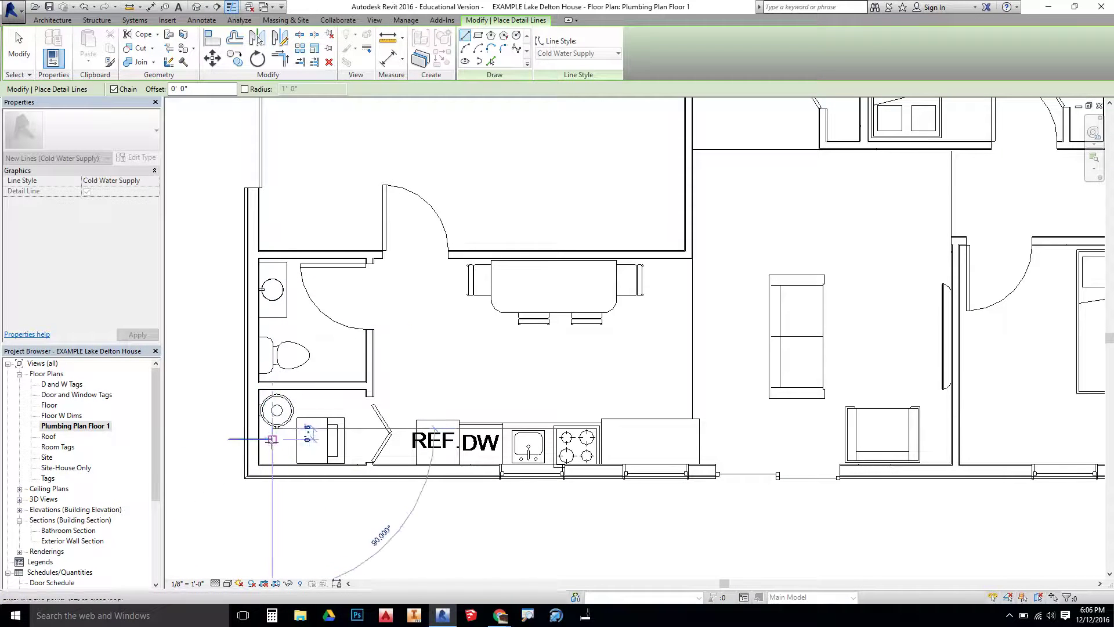
left_click(271, 440)
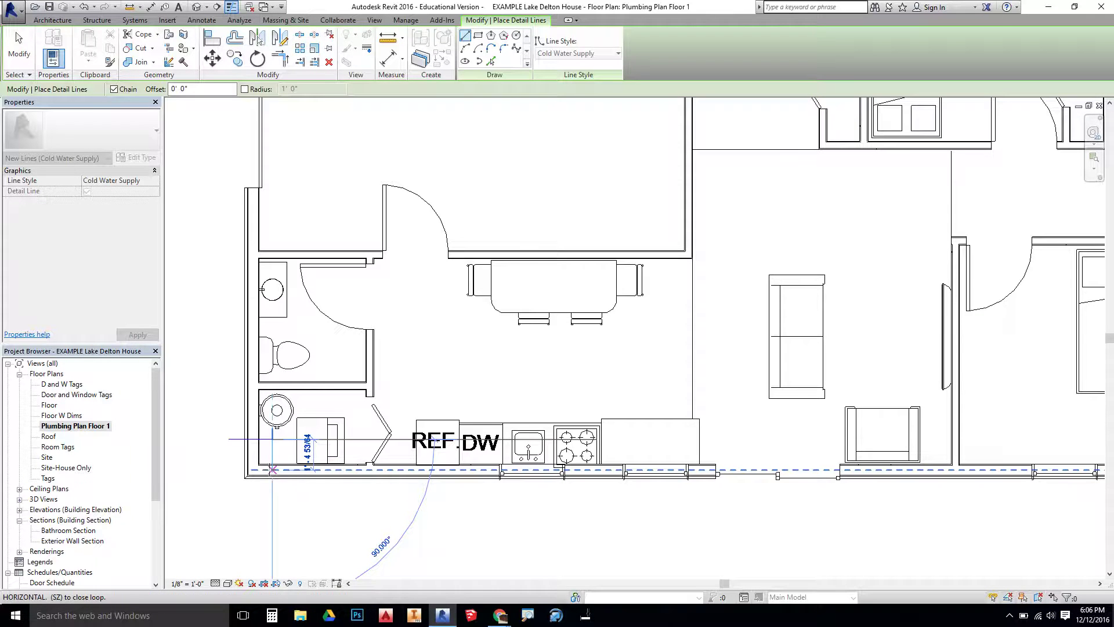
left_click(273, 468)
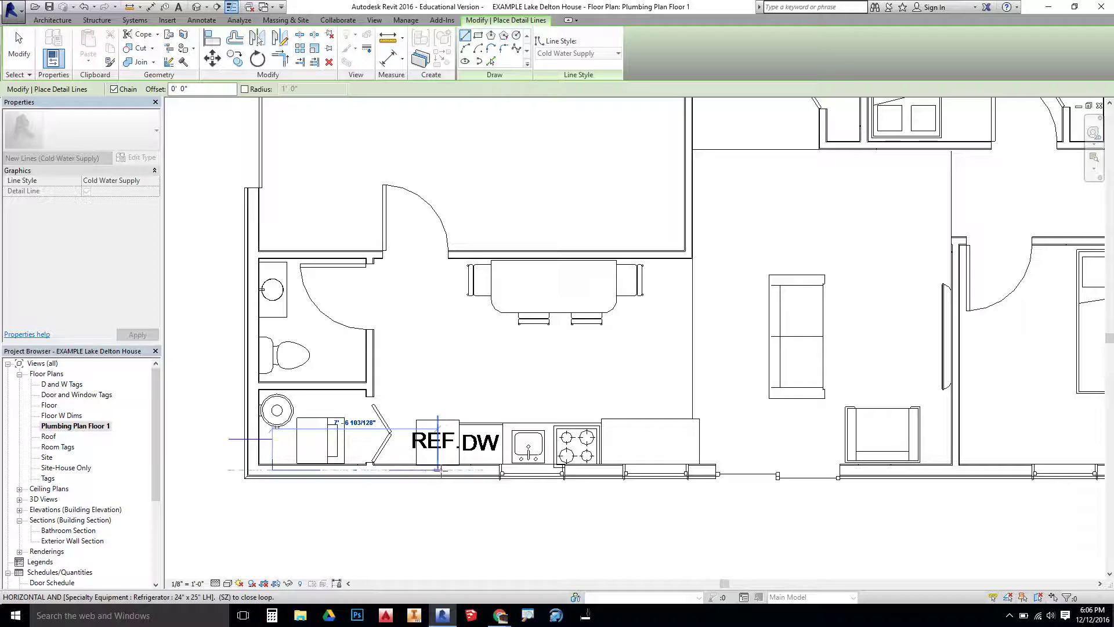
left_click(448, 468)
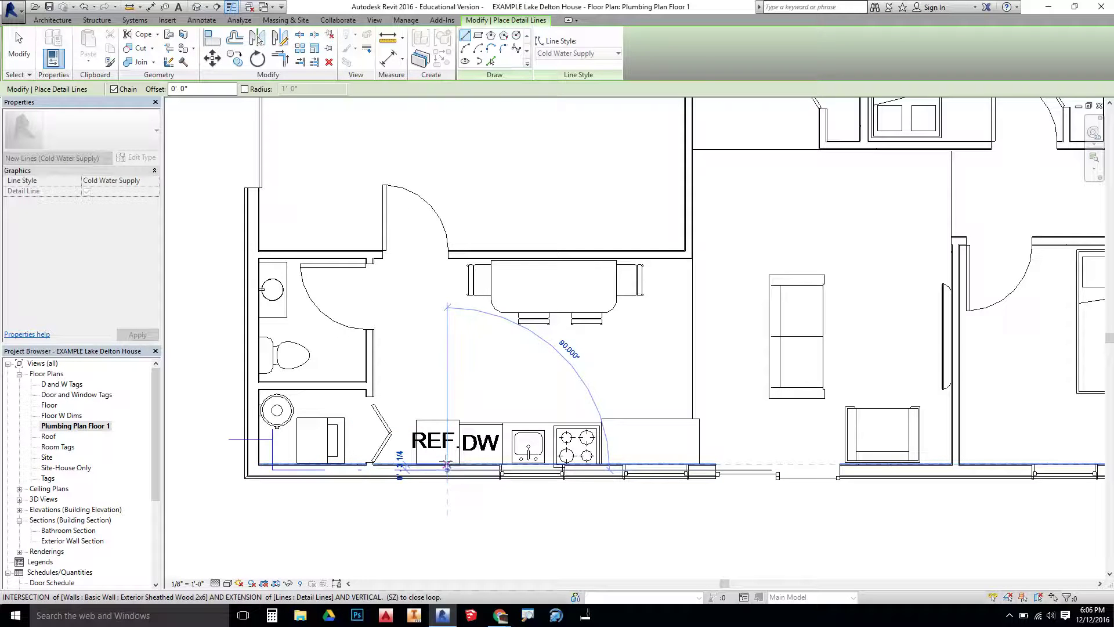
Draw a cold water branch from the supply line's end under the sink and up into it.
scroll(447, 467, "up", 3)
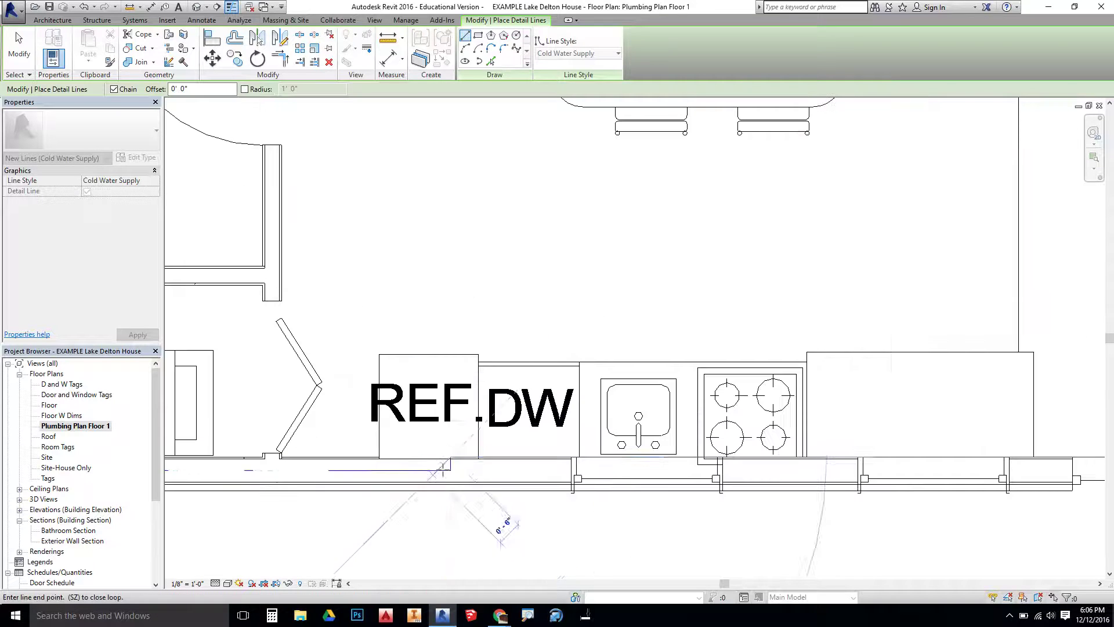
key("Escape")
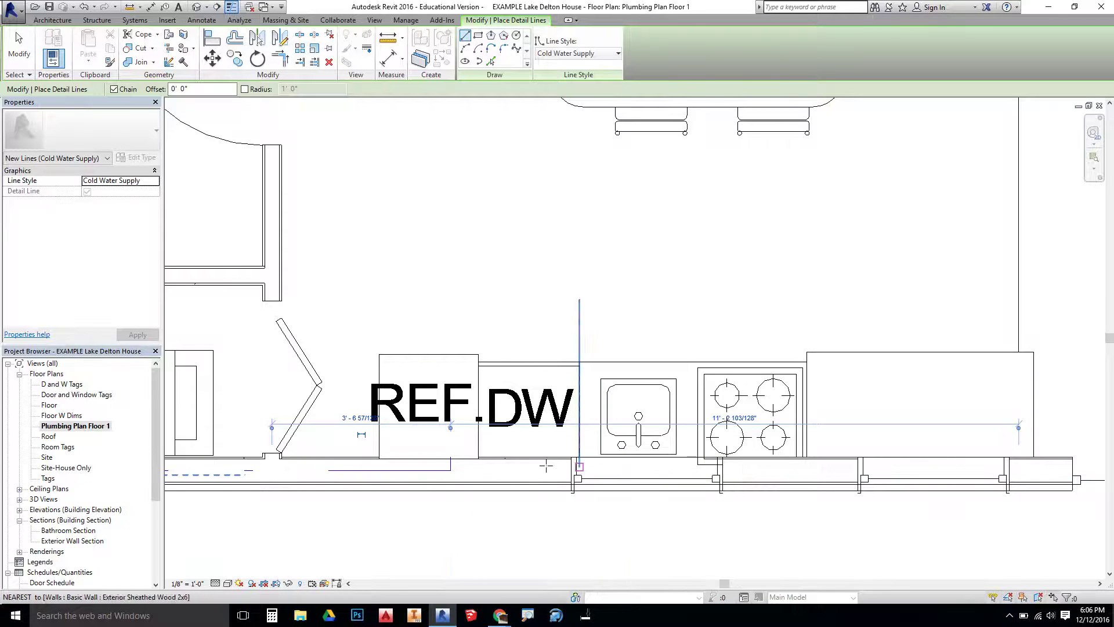
left_click(451, 468)
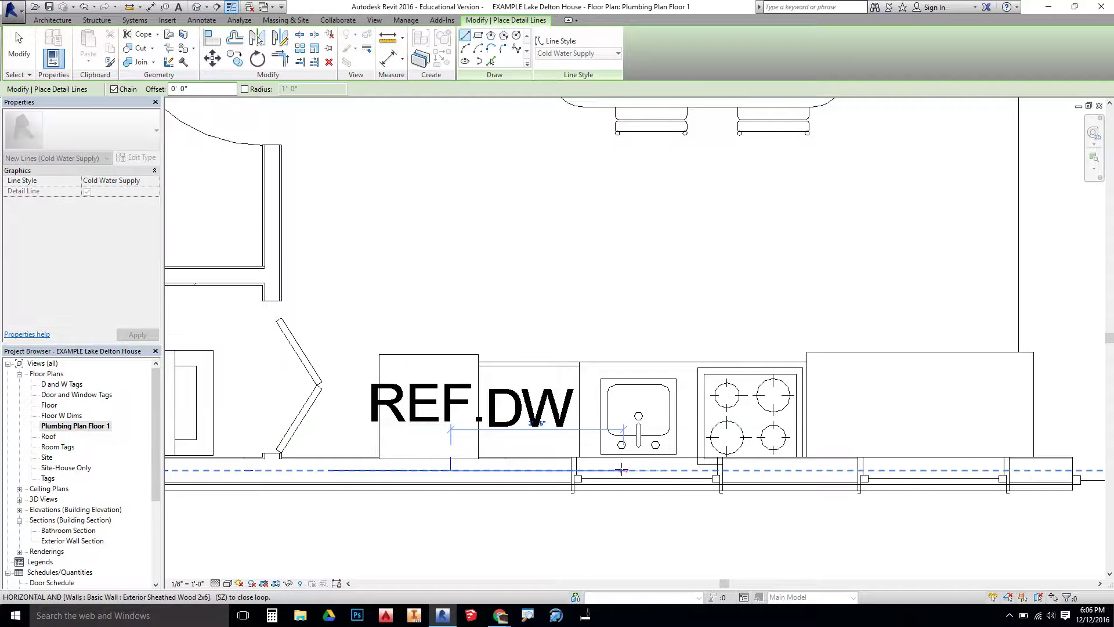
left_click(622, 469)
left_click(622, 444)
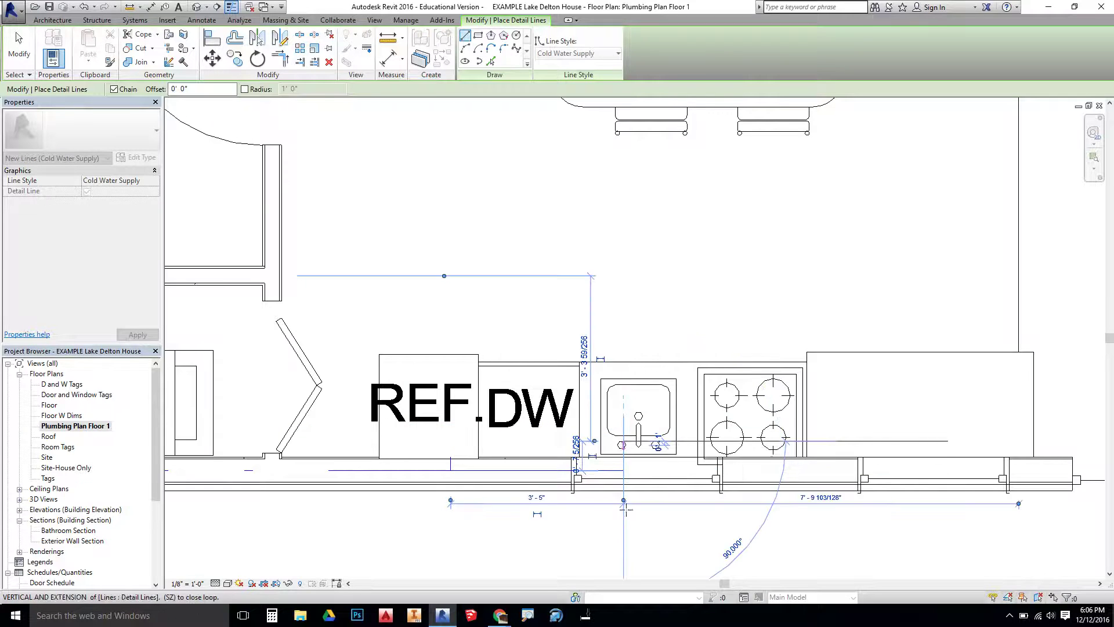
key("Escape")
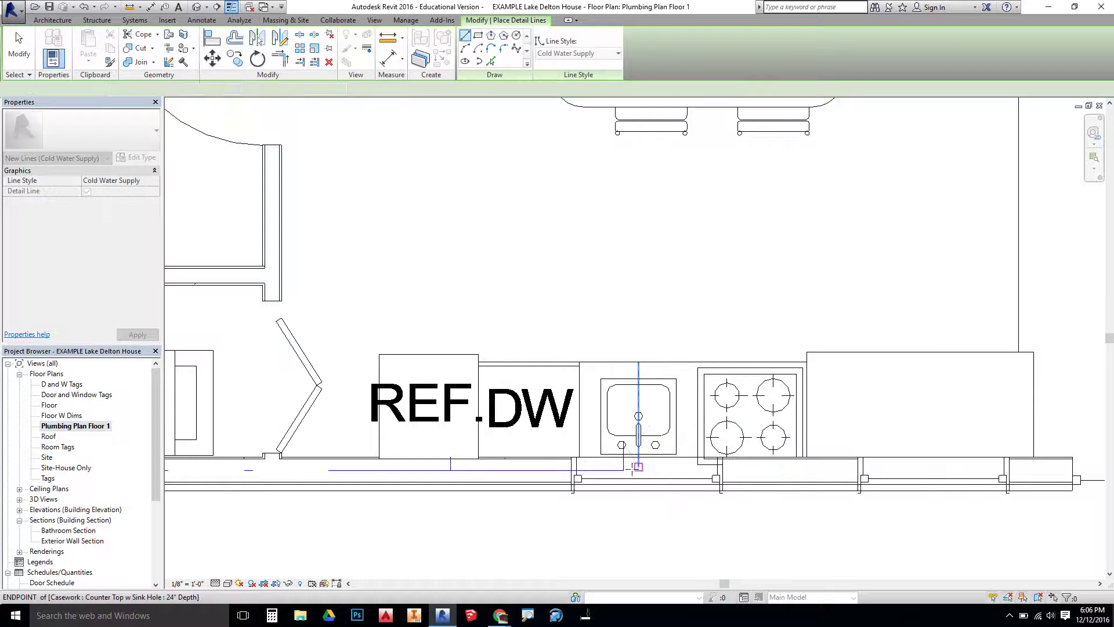
scroll(623, 469, "down", 3)
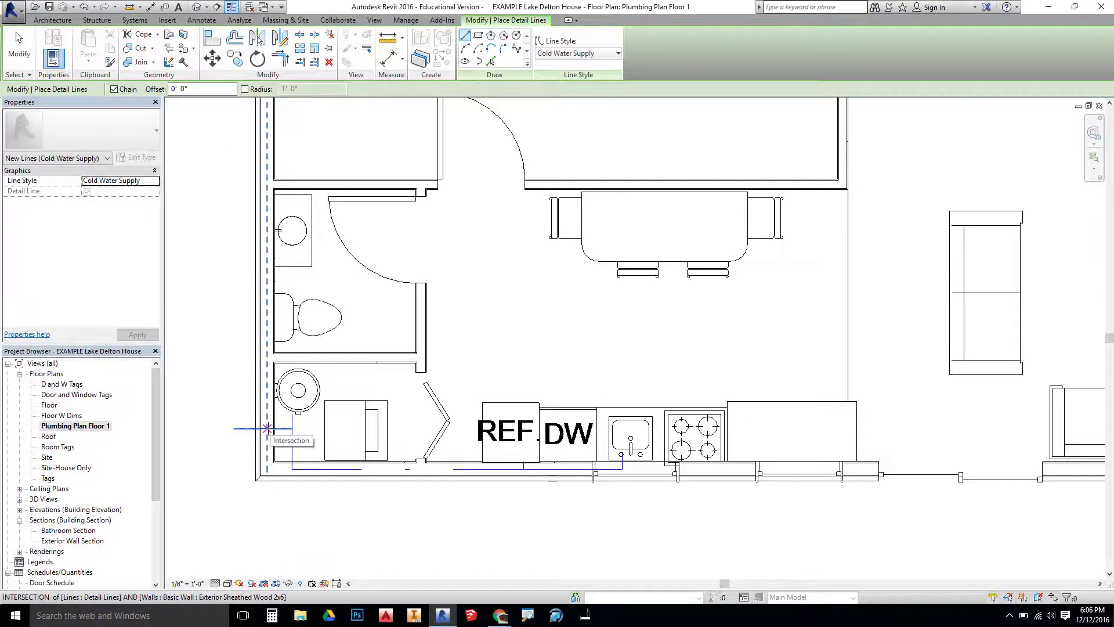
Draw cold water lines from the laundry wall corner up to the toilet, then on to the lavatory.
left_click(267, 428)
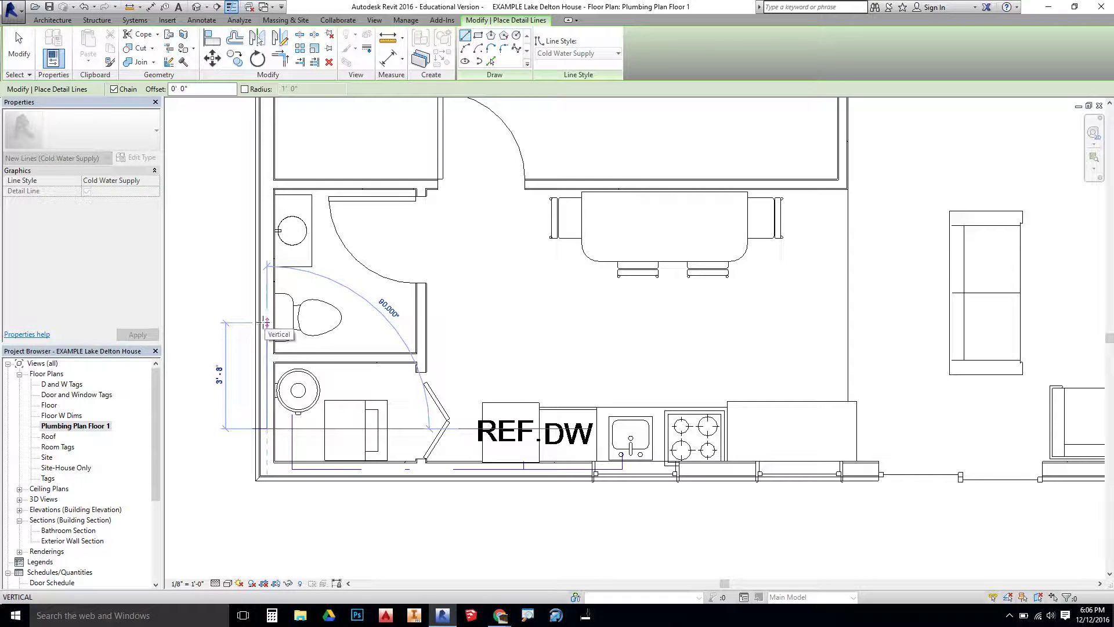
left_click(266, 328)
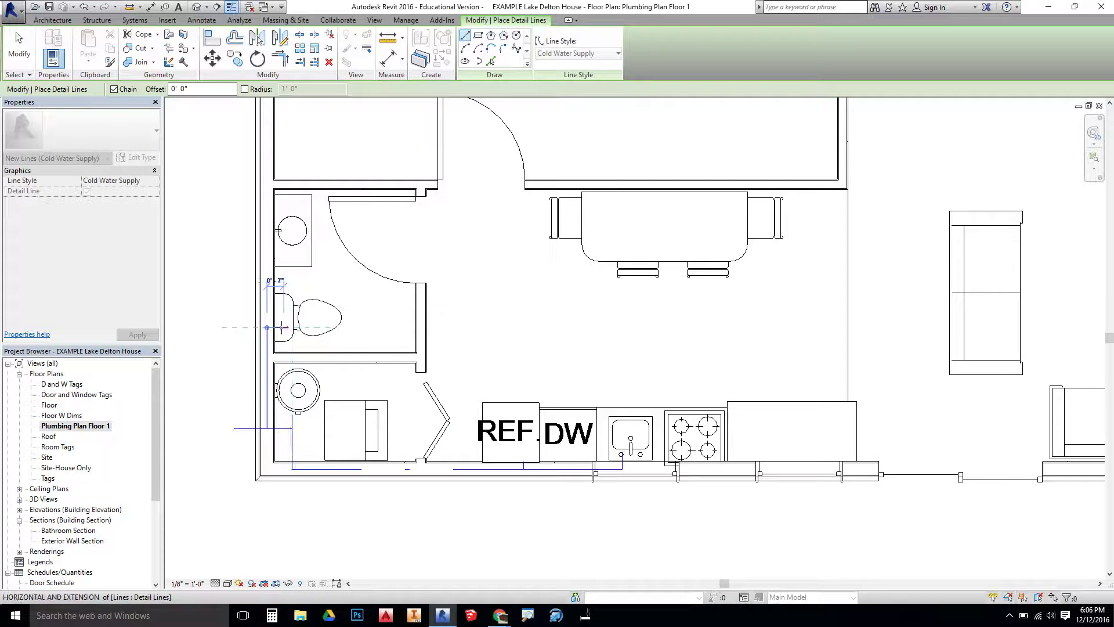
key("Escape")
left_click(267, 328)
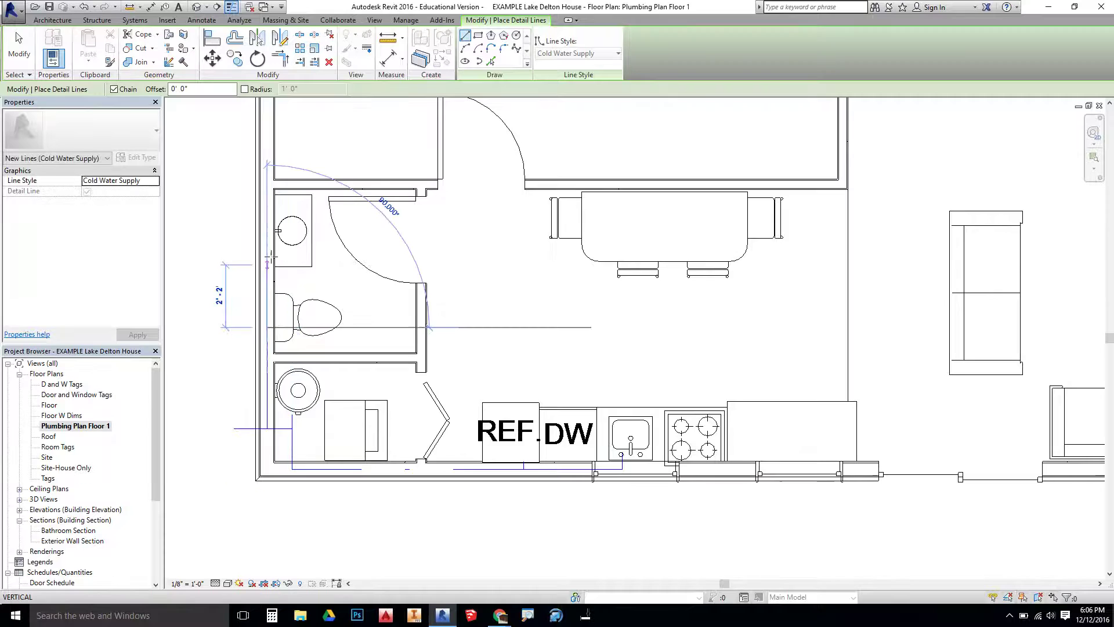
left_click(267, 217)
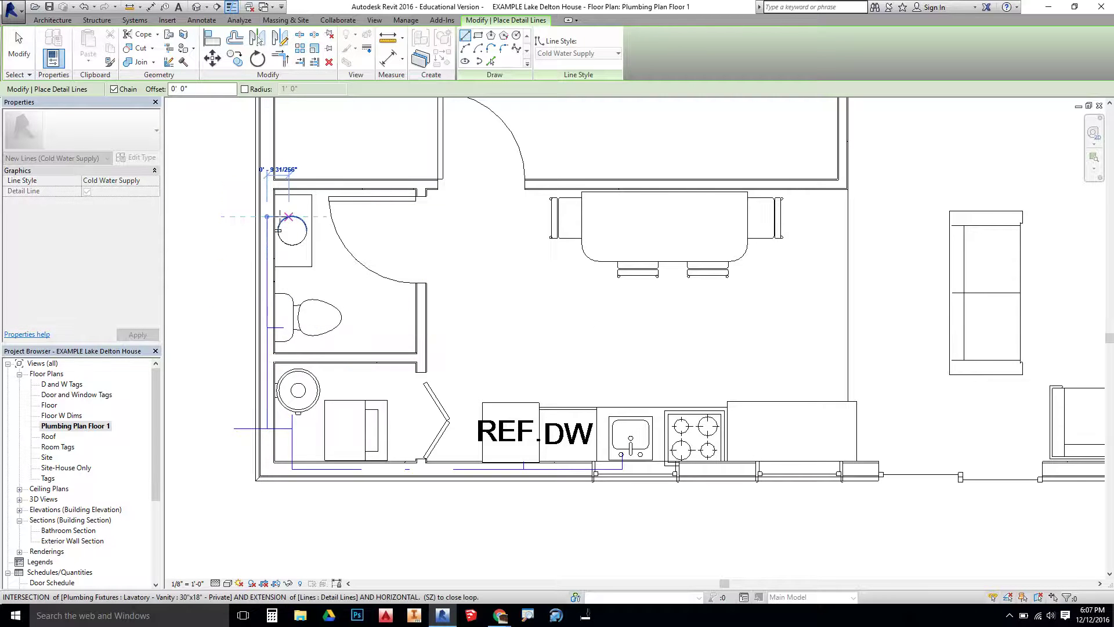
left_click(275, 216)
key("Escape")
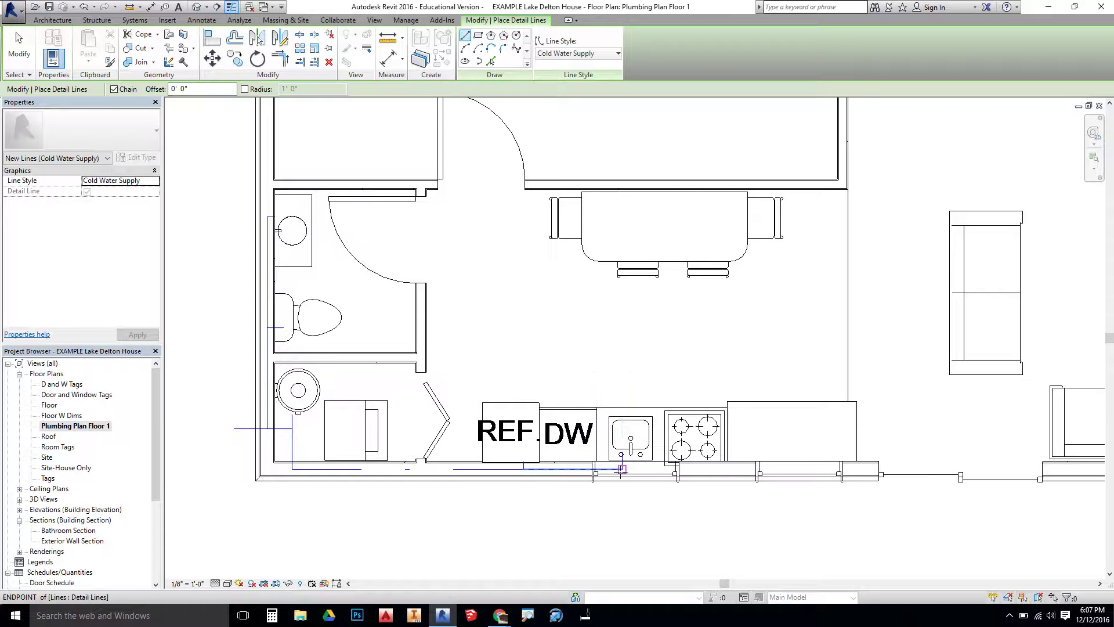
Run a cold water line from the kitchen sink along the front wall up to the far bathroom lavatory.
left_click(622, 469)
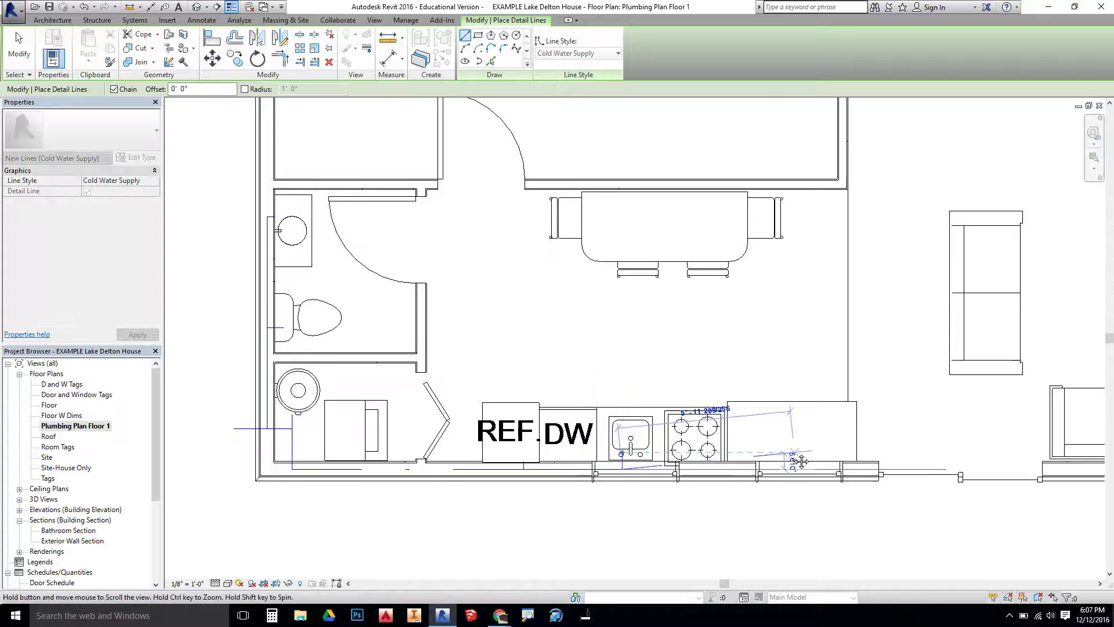
middle_click_drag(788, 455, 249, 447)
scroll(249, 447, "down", 5)
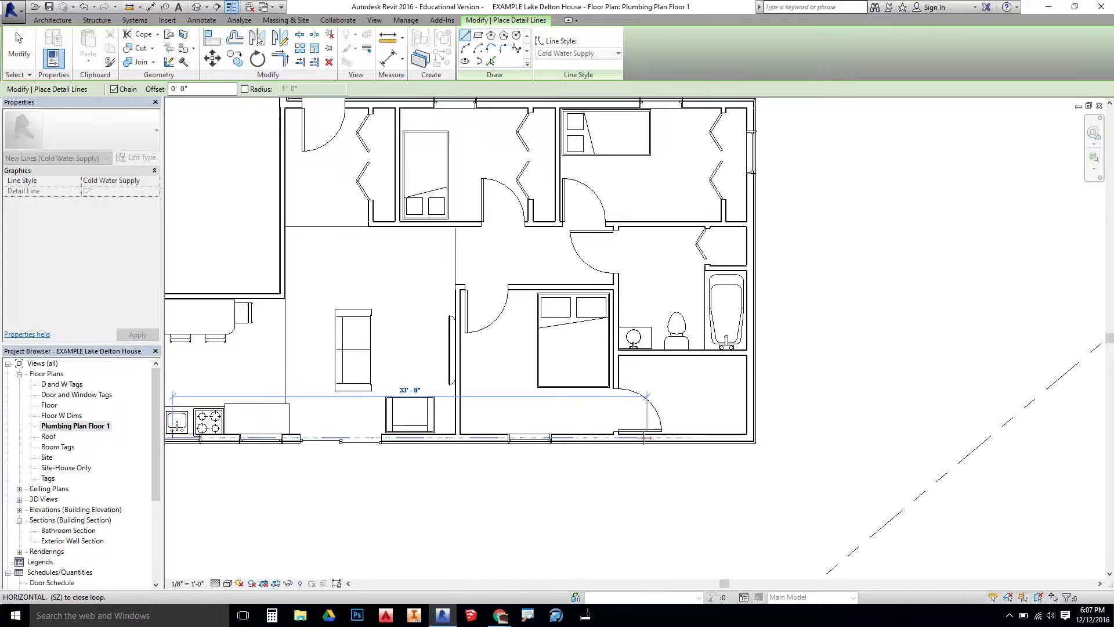
left_click(626, 438)
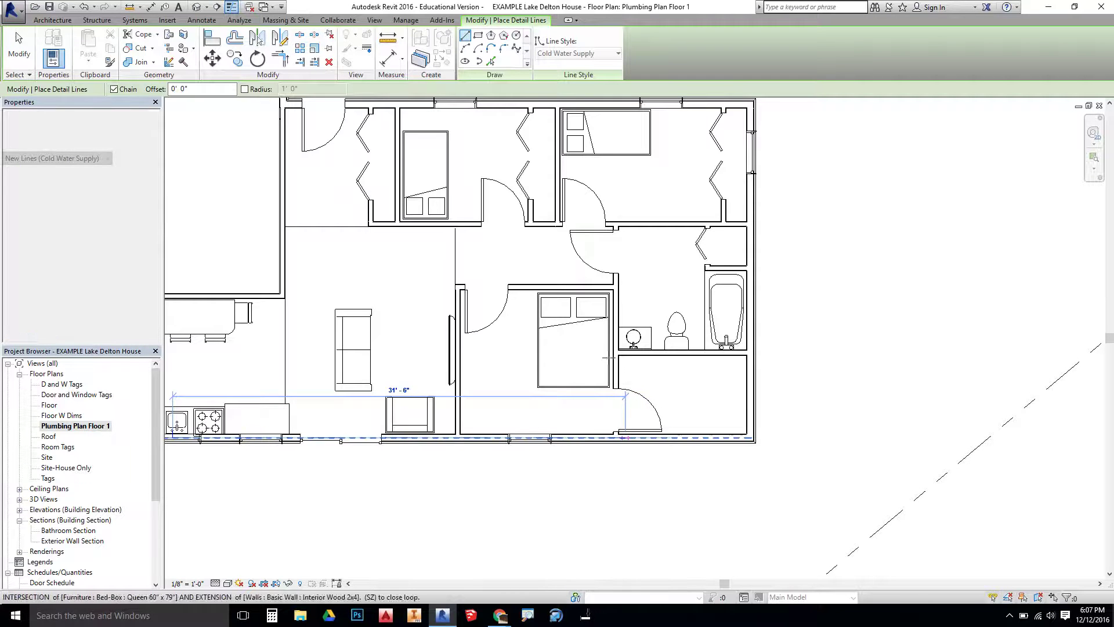
scroll(628, 348, "up", 6)
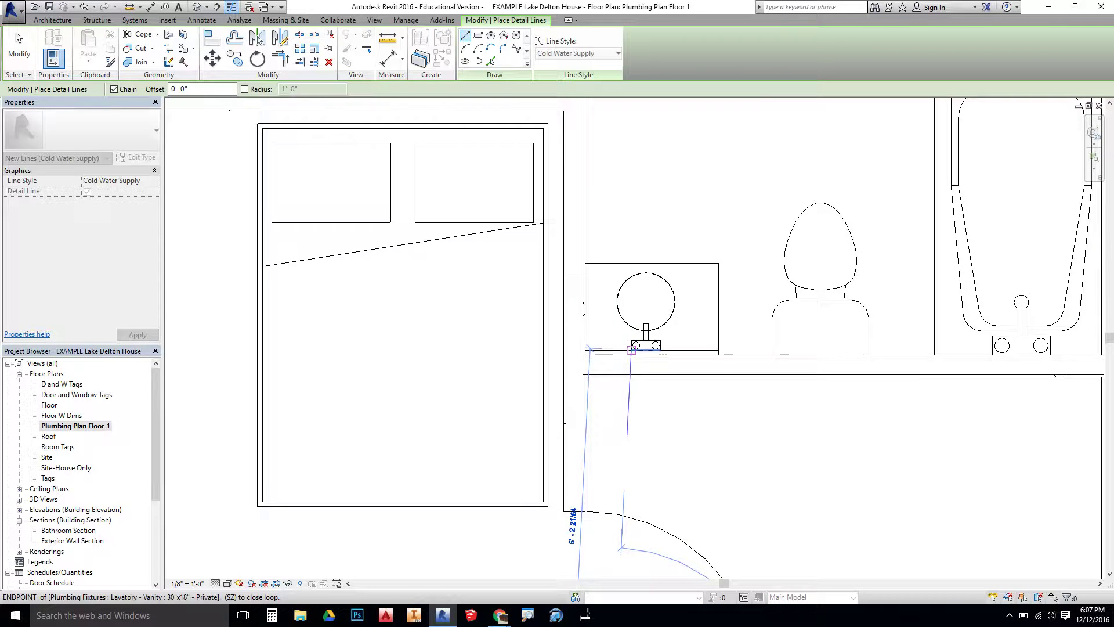
left_click(631, 342)
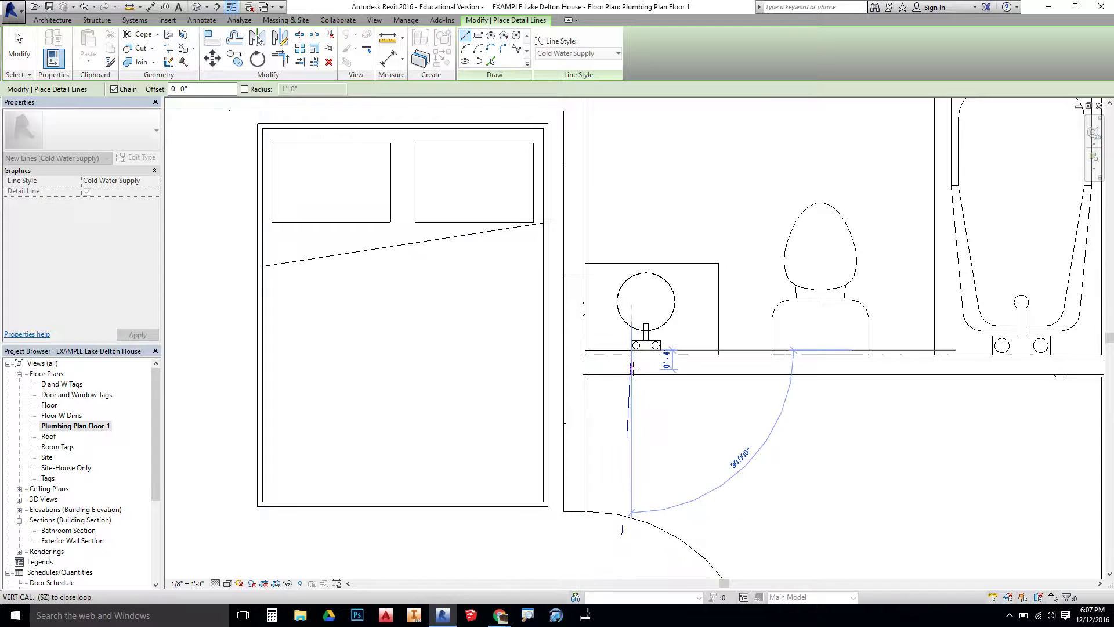
key("Escape")
Branch the cold water line across to the far bathroom toilet and bathtub.
left_click(631, 366)
left_click(799, 366)
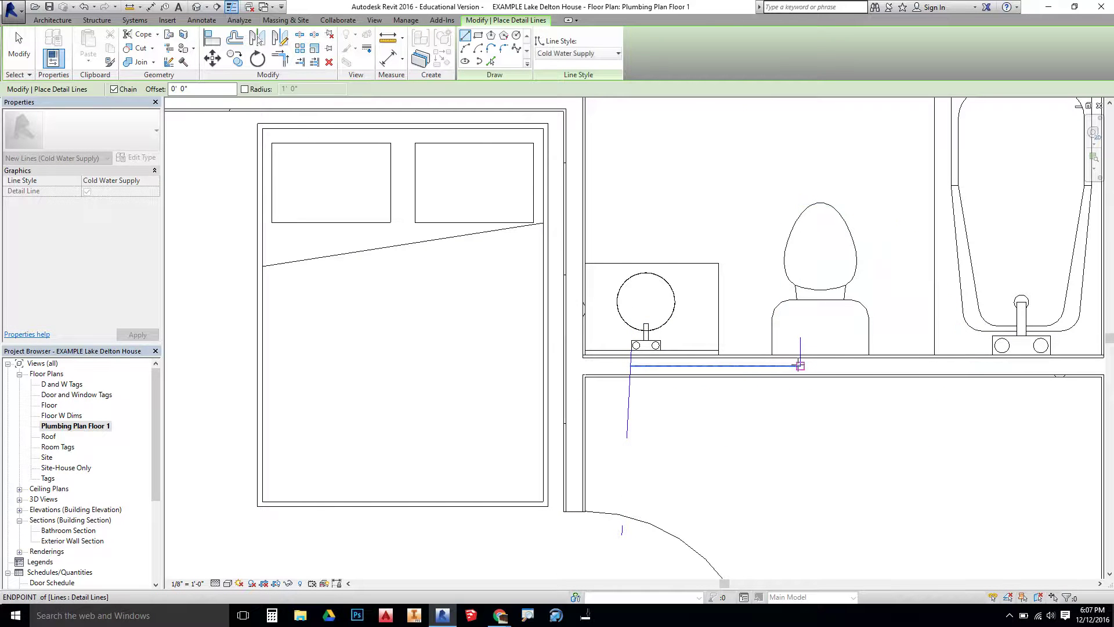
left_click(801, 324)
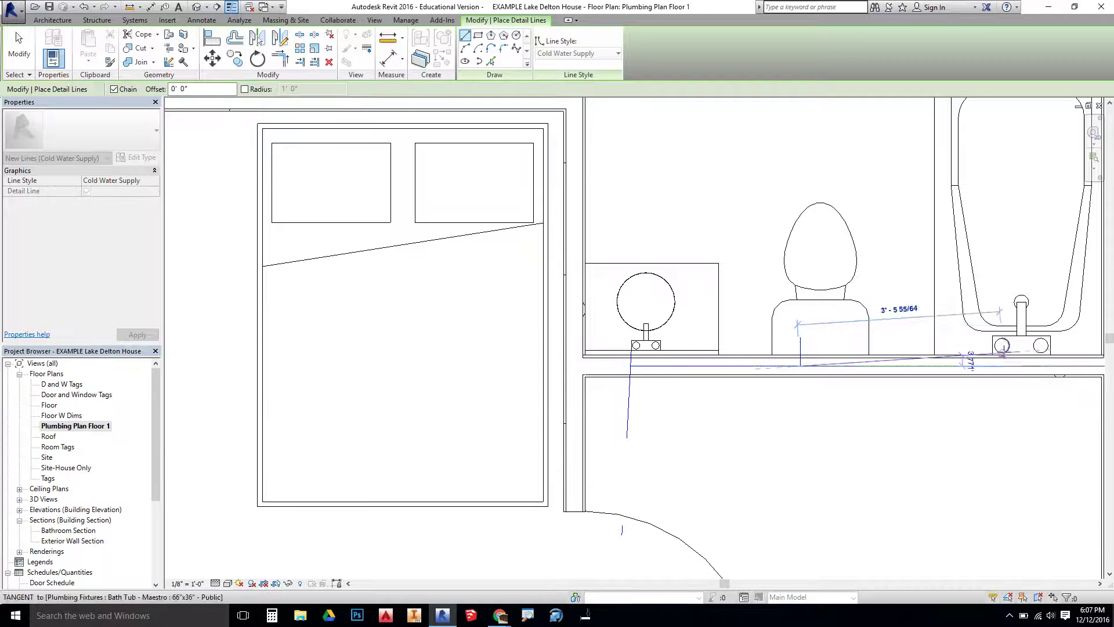
left_click(1003, 366)
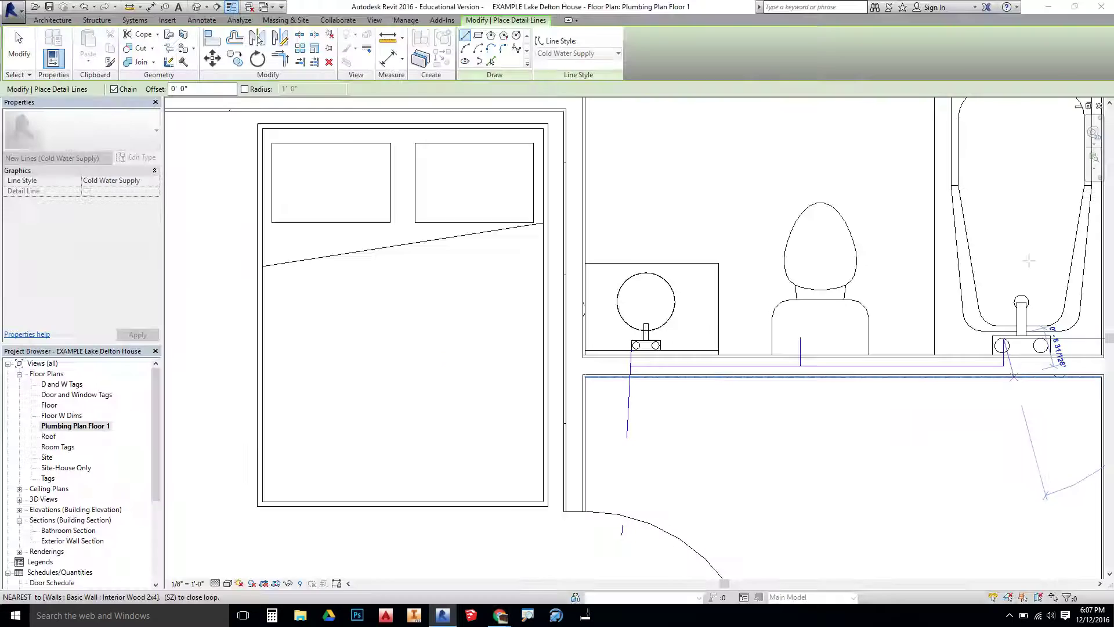
key("Escape")
key("Escape")
scroll(850, 423, "down", 5)
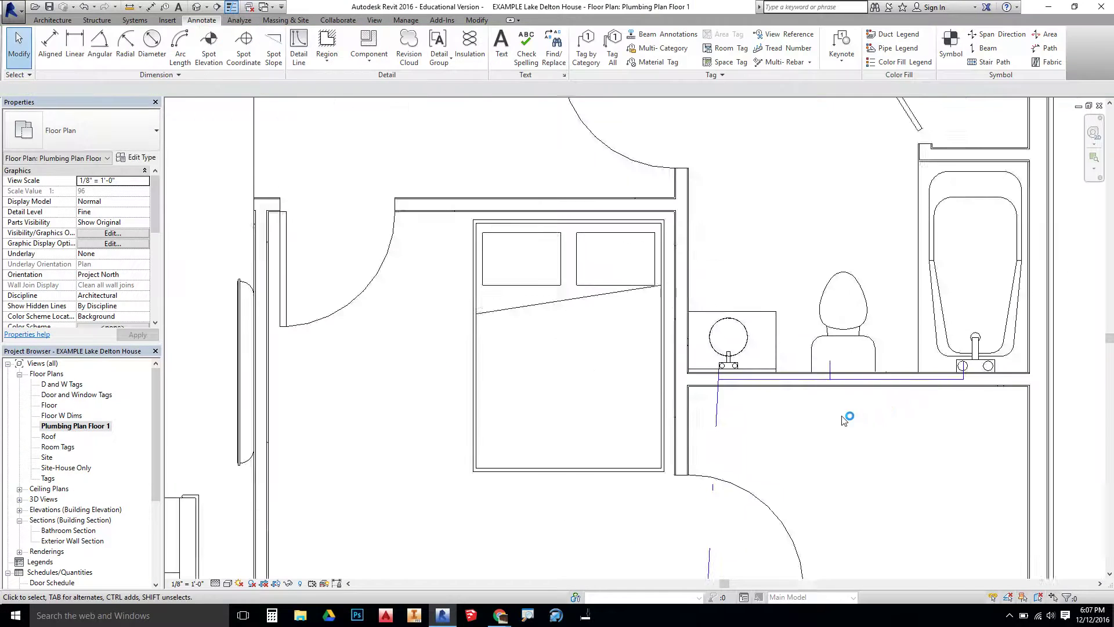
scroll(535, 483, "down", 2)
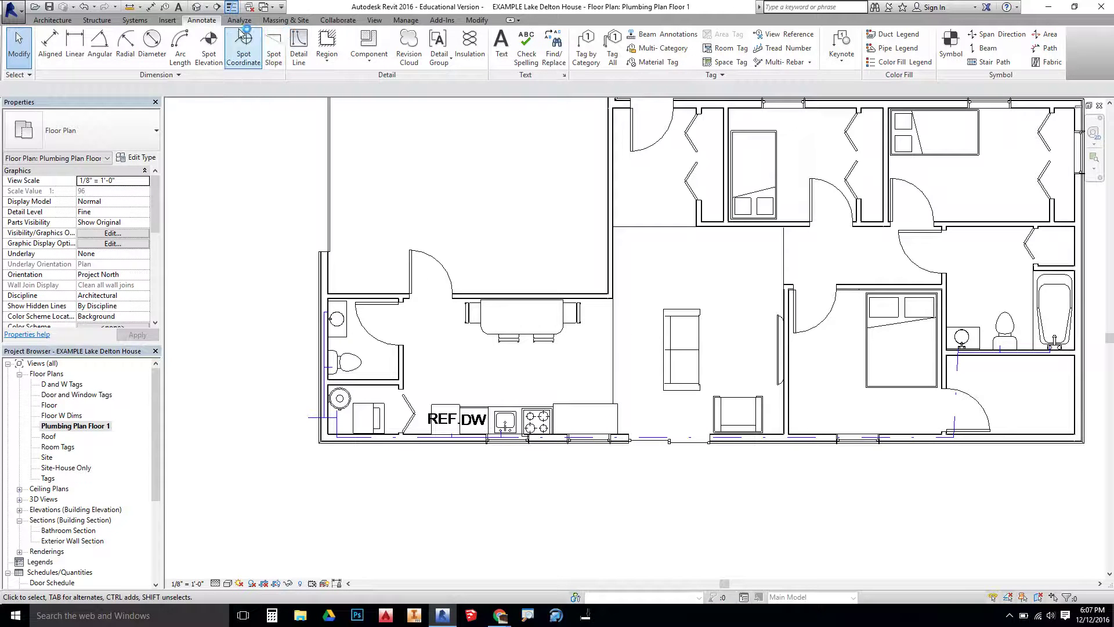
left_click(406, 21)
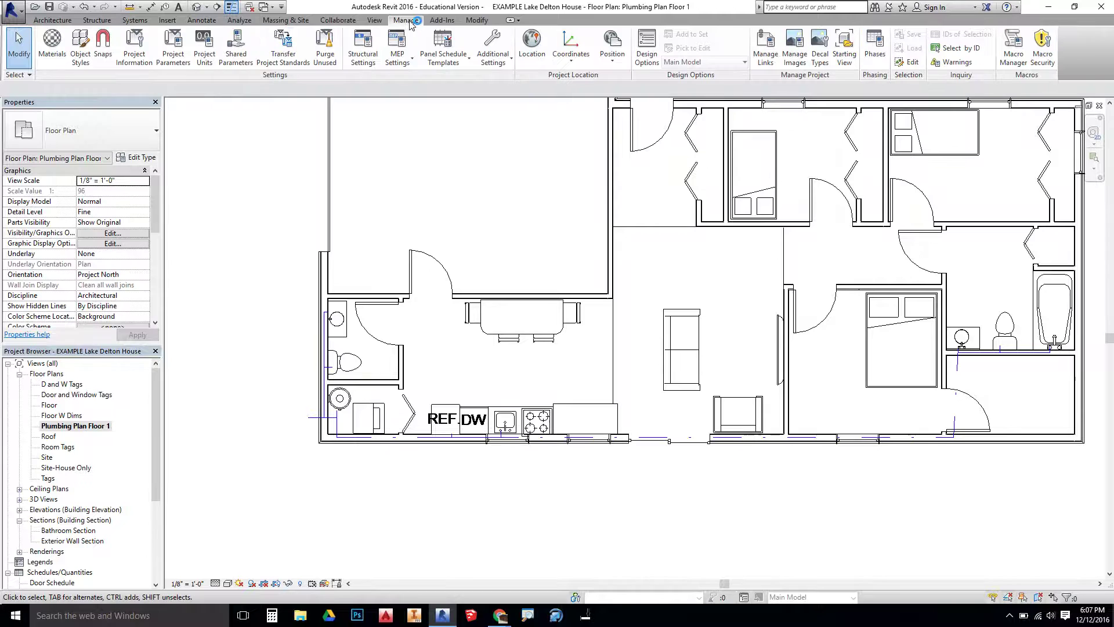
left_click(498, 58)
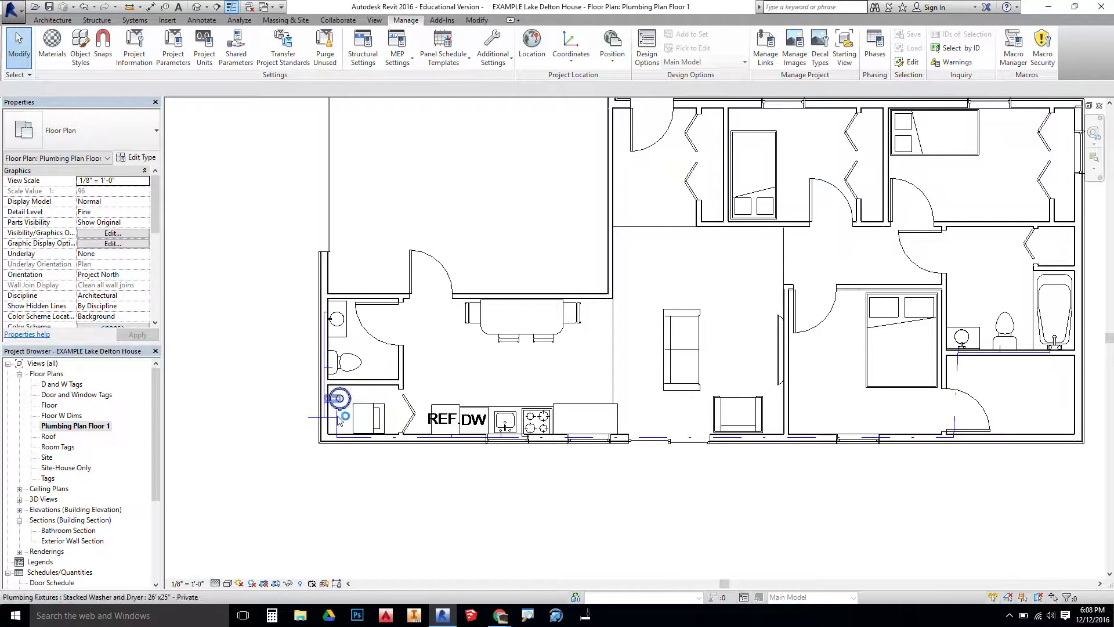
scroll(340, 422, "up", 5)
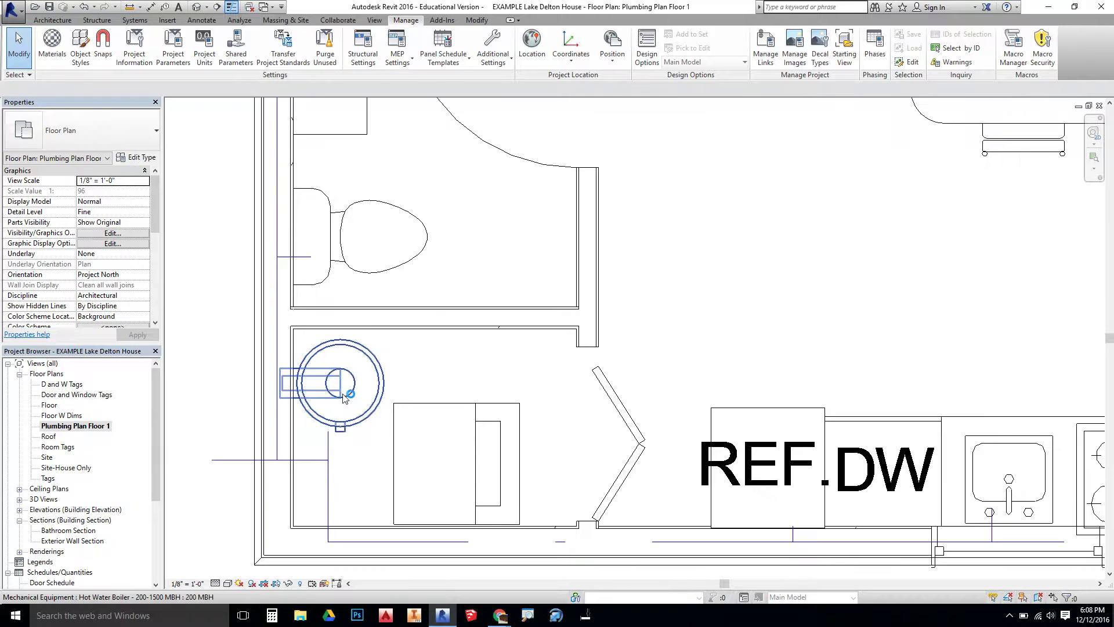
scroll(347, 397, "down", 4)
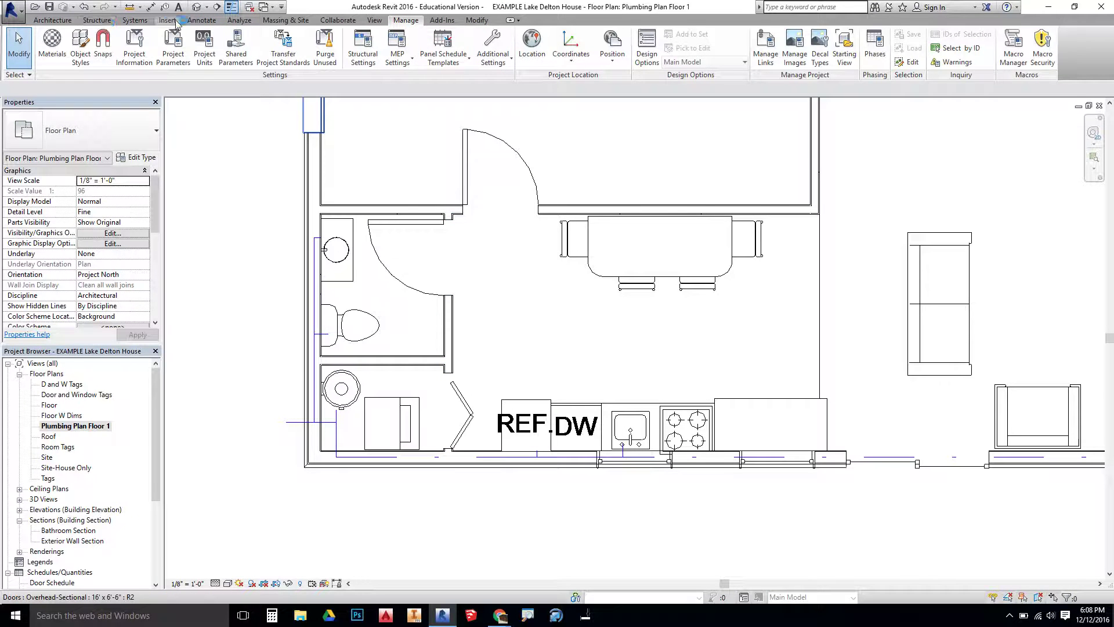
Start Detail Line with the Hot Water Supply line style.
left_click(201, 20)
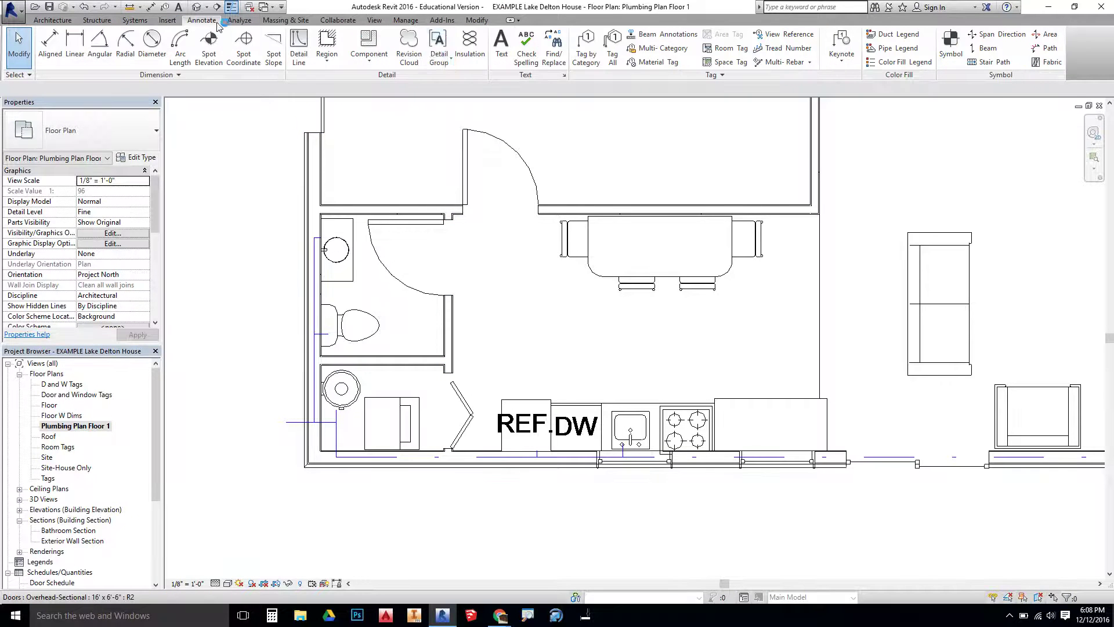
left_click(299, 46)
left_click(574, 55)
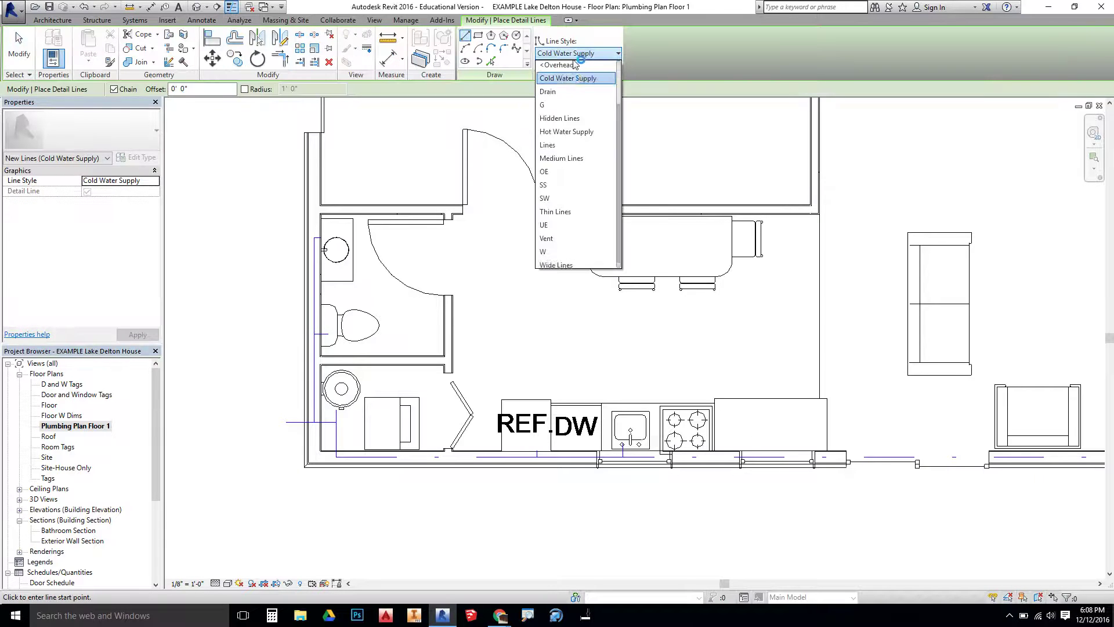
left_click(580, 134)
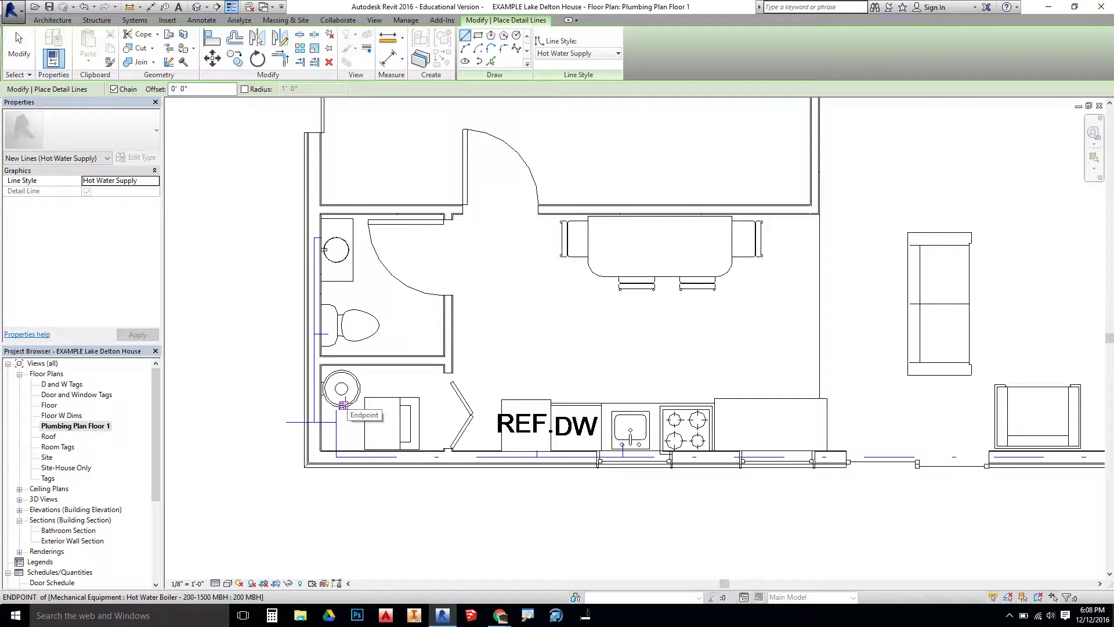
Draw a red hot water line from the water heater, short horizontal then up the bathroom wall.
left_click(343, 404)
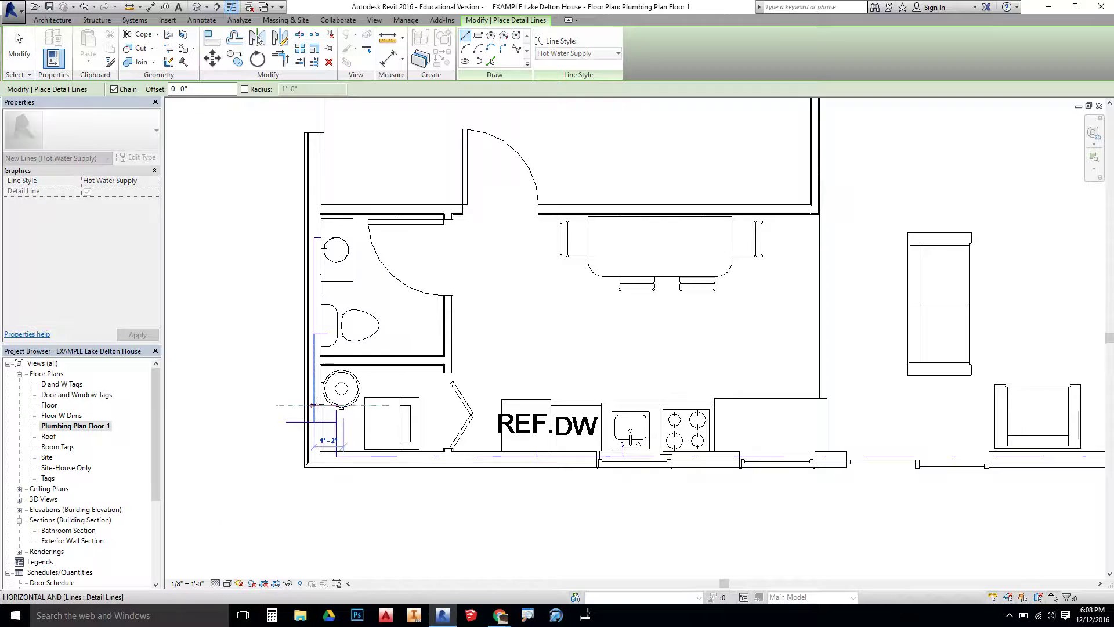
scroll(314, 405, "up", 3)
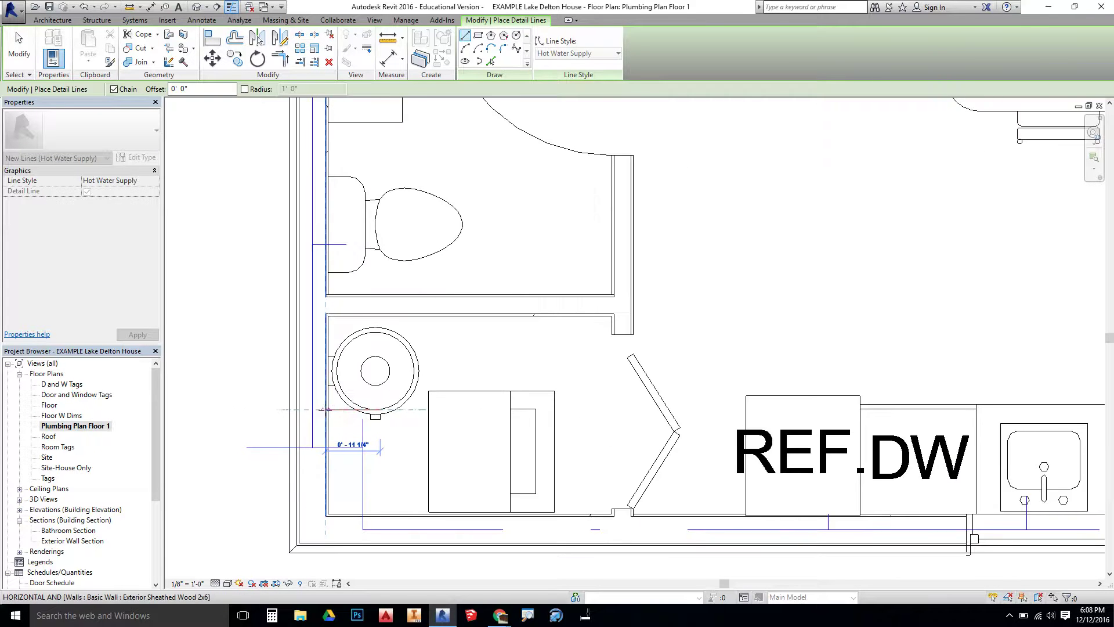
scroll(323, 409, "up", 5)
left_click(318, 398)
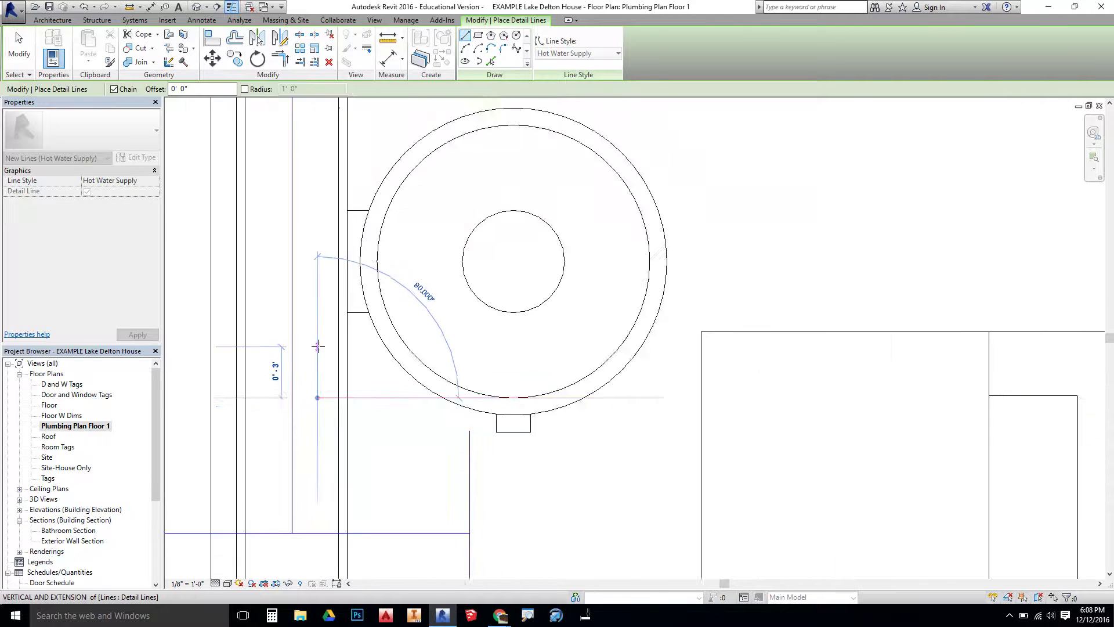
scroll(317, 346, "down", 5)
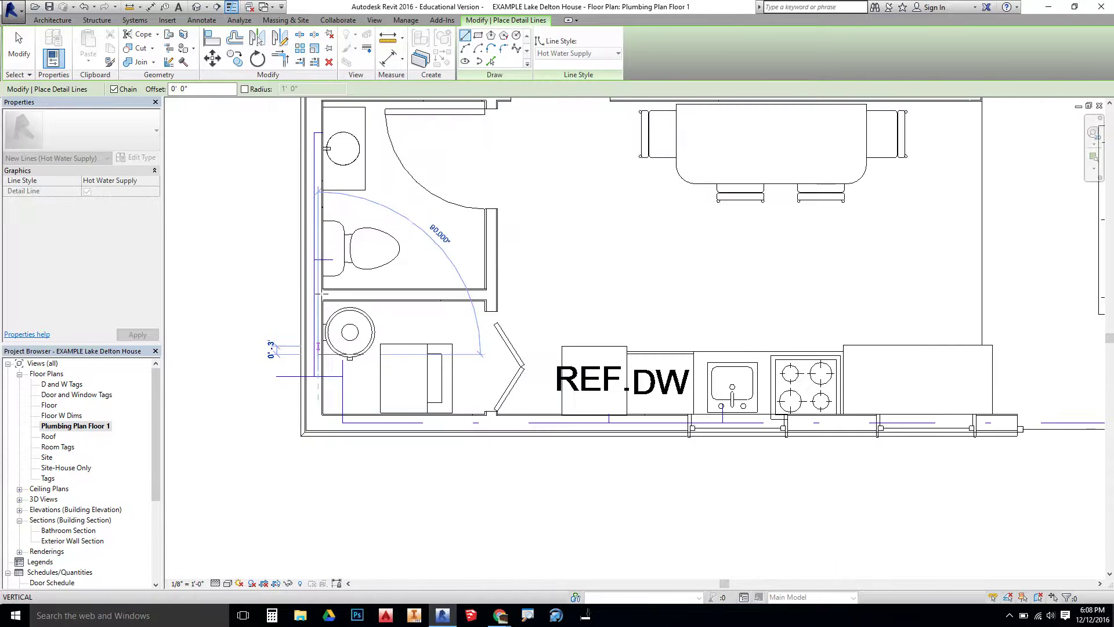
left_click(318, 160)
key("Escape")
key("Escape")
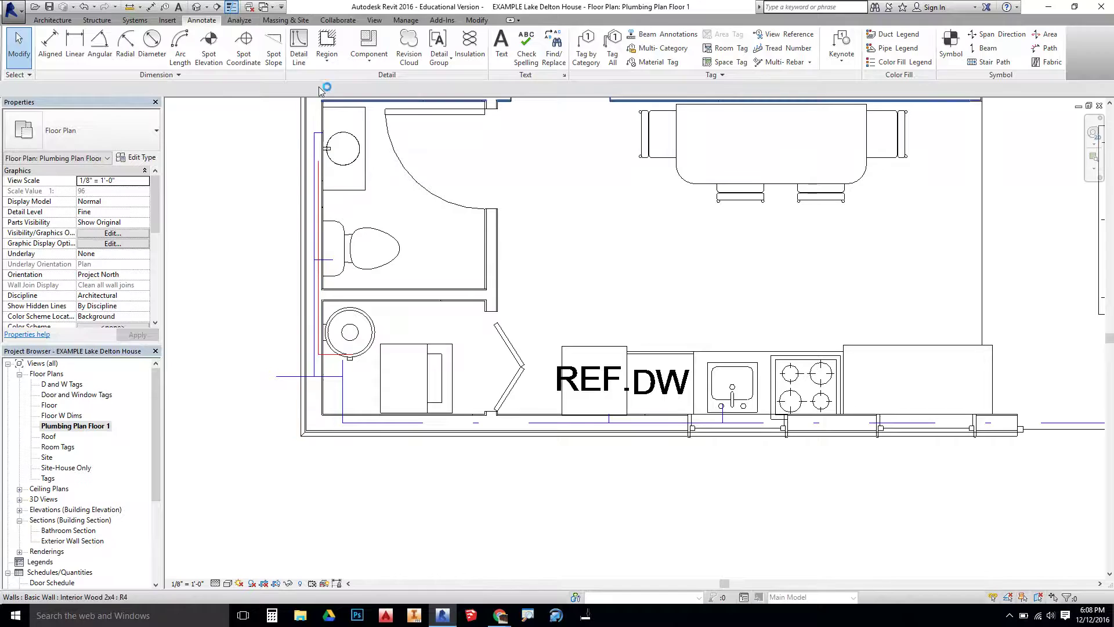
left_click(299, 47)
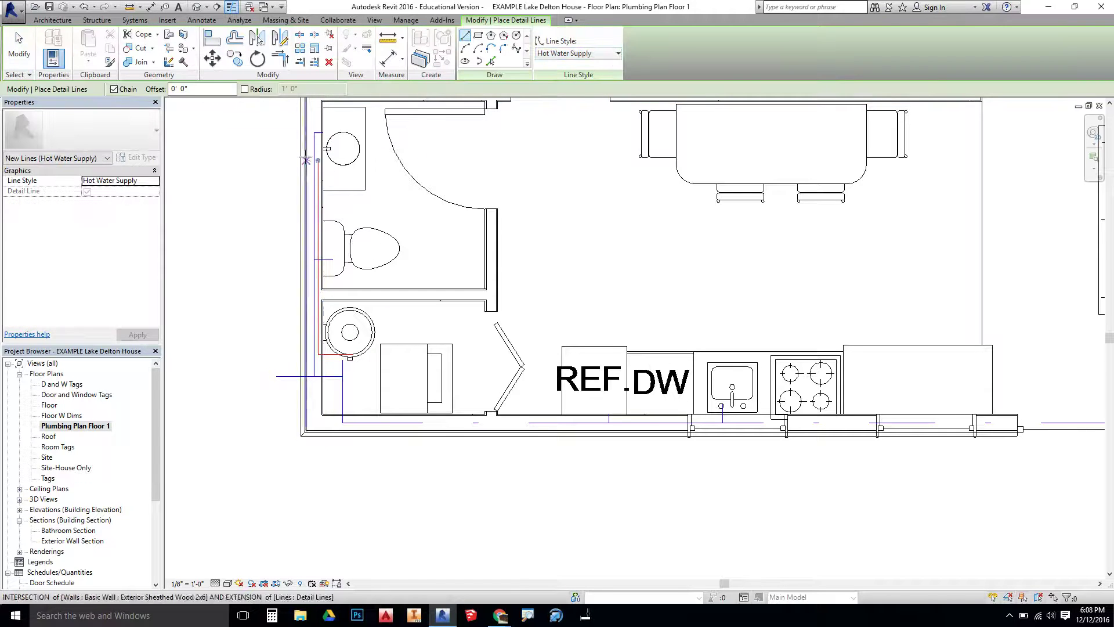
Extend the hot water riser across to the lavatory.
scroll(314, 161, "up", 4)
left_click(322, 160)
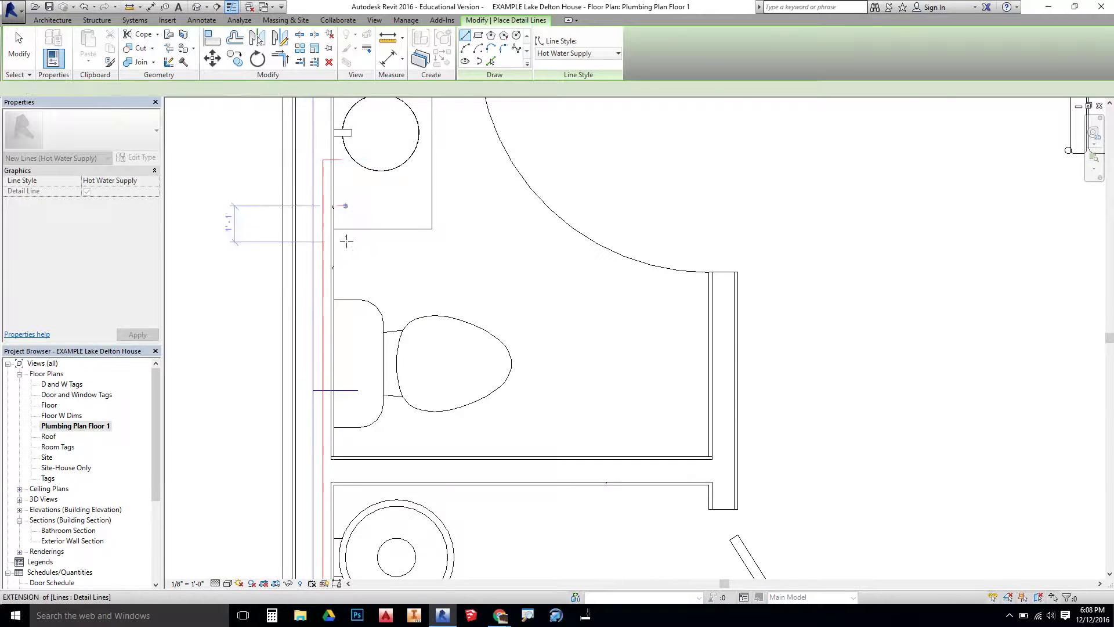
scroll(348, 238, "down", 8)
scroll(377, 359, "up", 4)
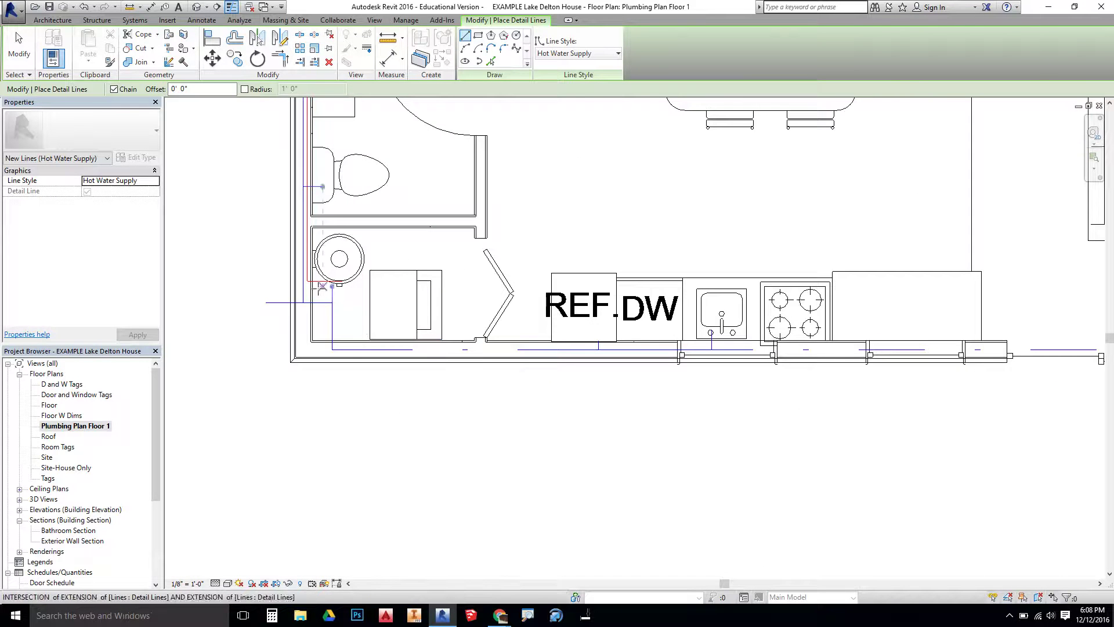
Draw a hot water line from the washer corner down and along the kitchen's bottom wall to the sink.
left_click(307, 281)
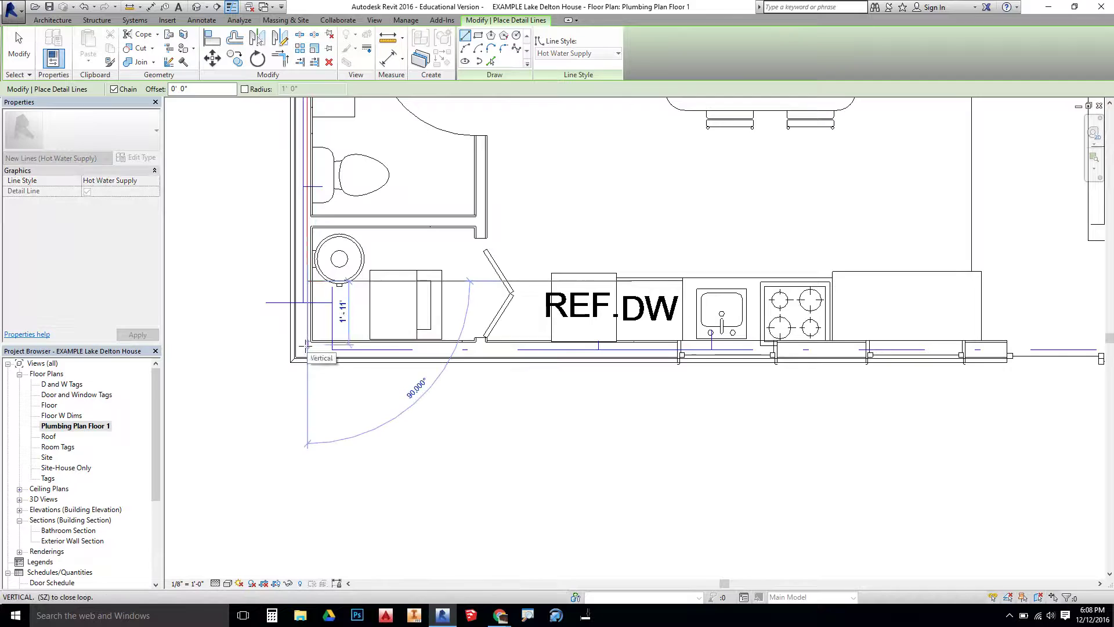
left_click(307, 343)
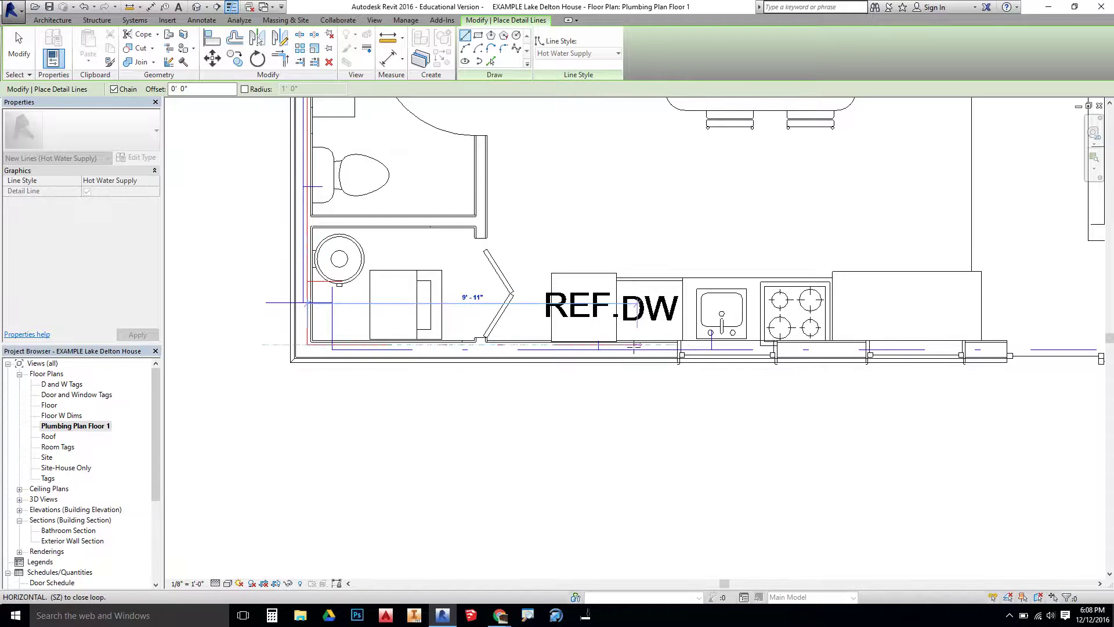
left_click(645, 346)
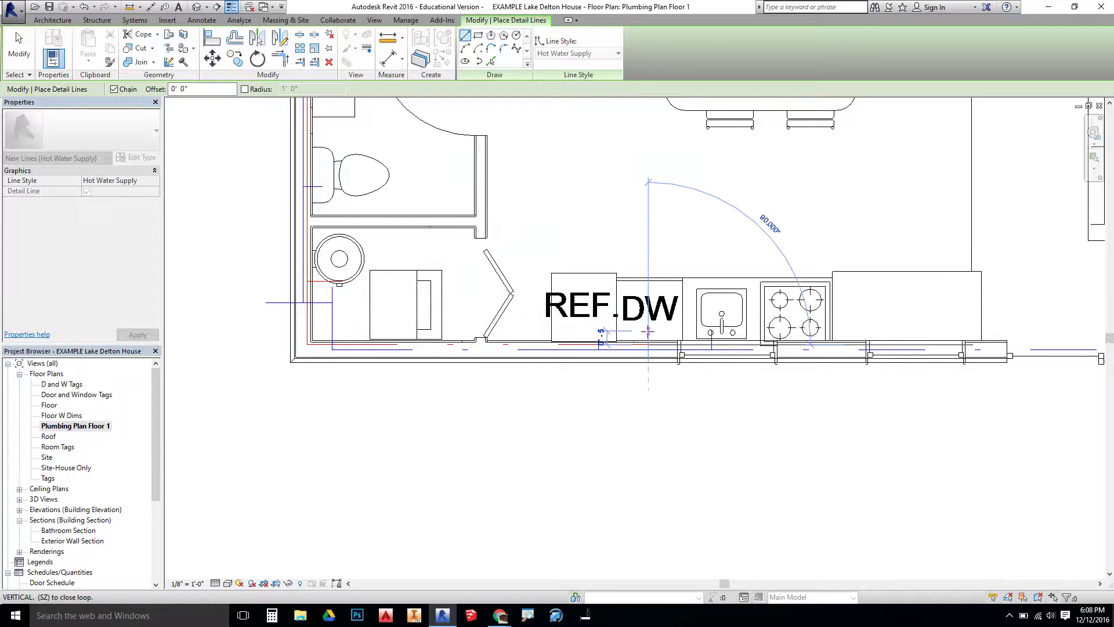
left_click(648, 299)
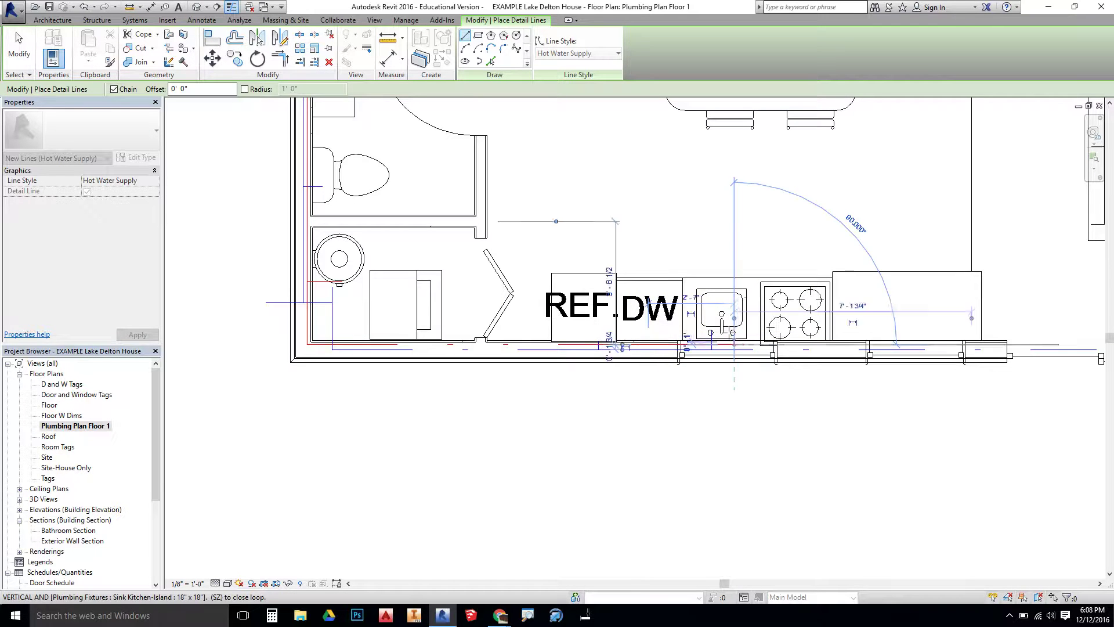
key("Escape")
Add a short vertical and horizontal hot water run beneath the kitchen sink.
left_click(734, 342)
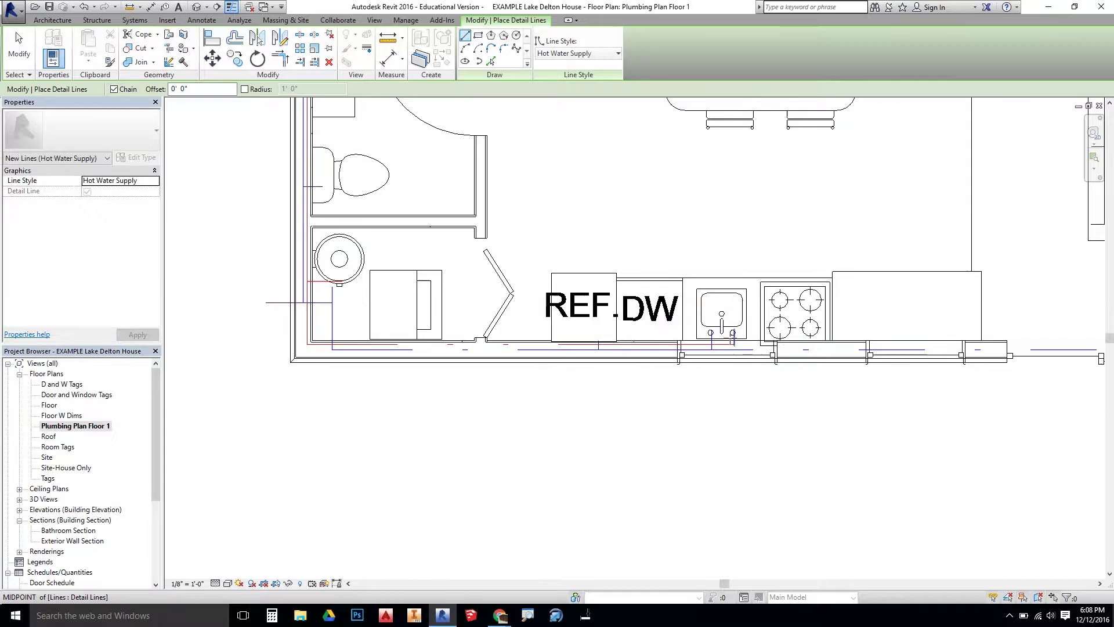
scroll(733, 339, "up", 7)
left_click(745, 335)
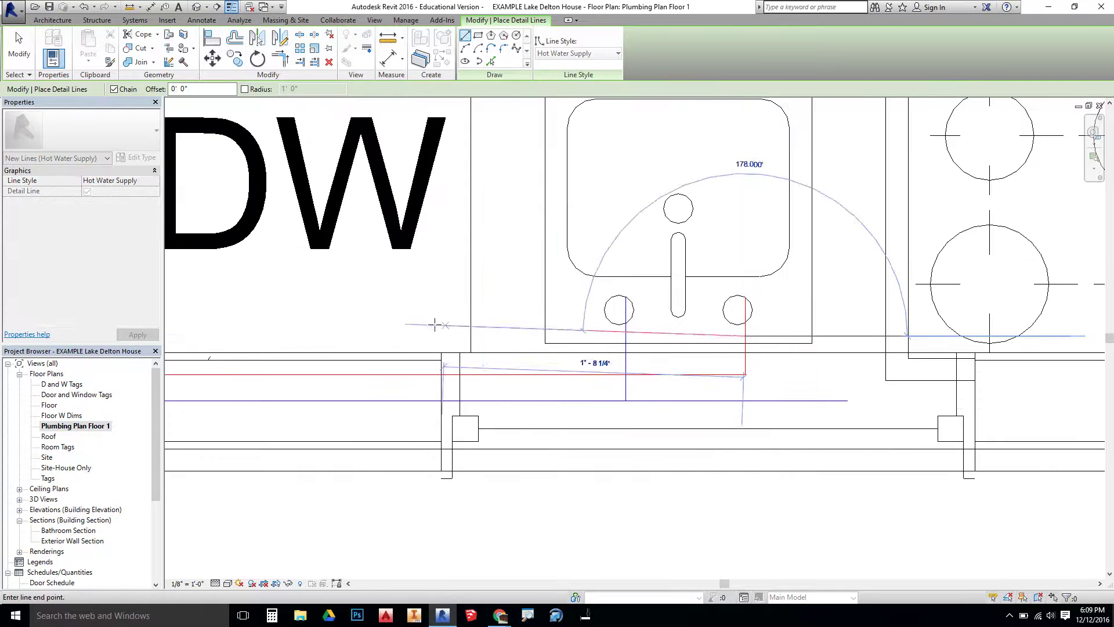
left_click(425, 335)
key("Escape")
key("Escape")
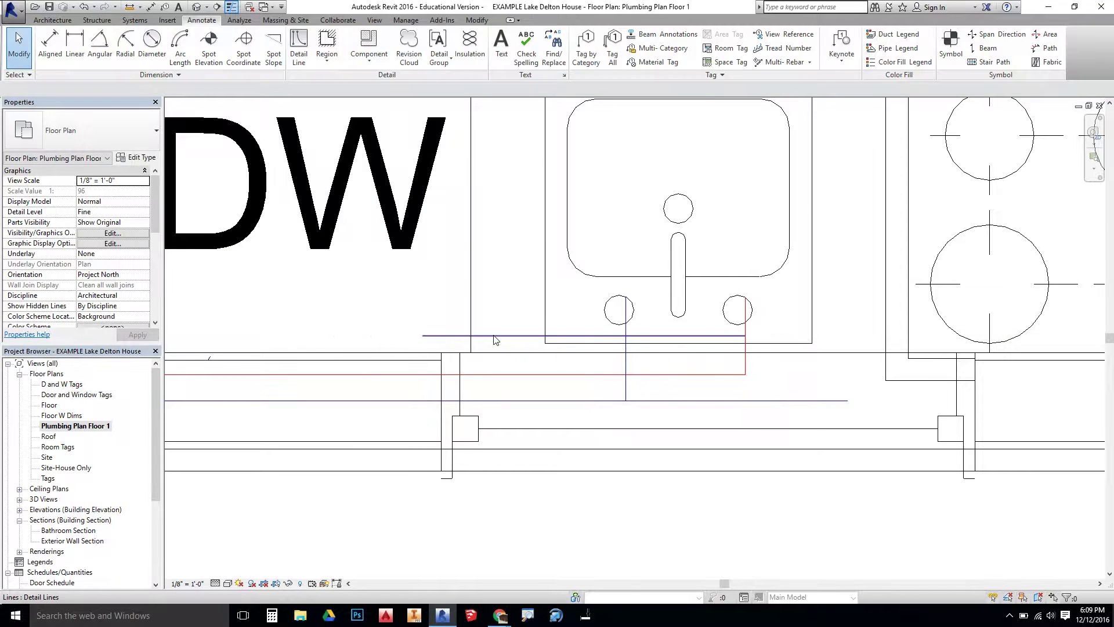
scroll(425, 333, "down", 5)
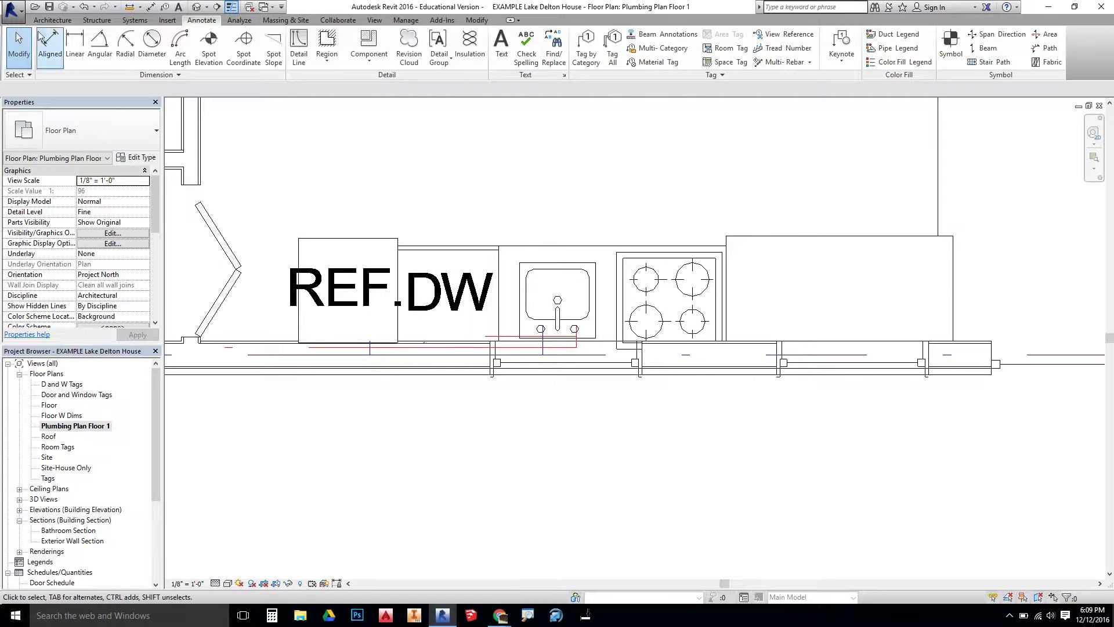
Run a hot water line from the kitchen sink along the wall to the back bathroom lavatory.
left_click(299, 47)
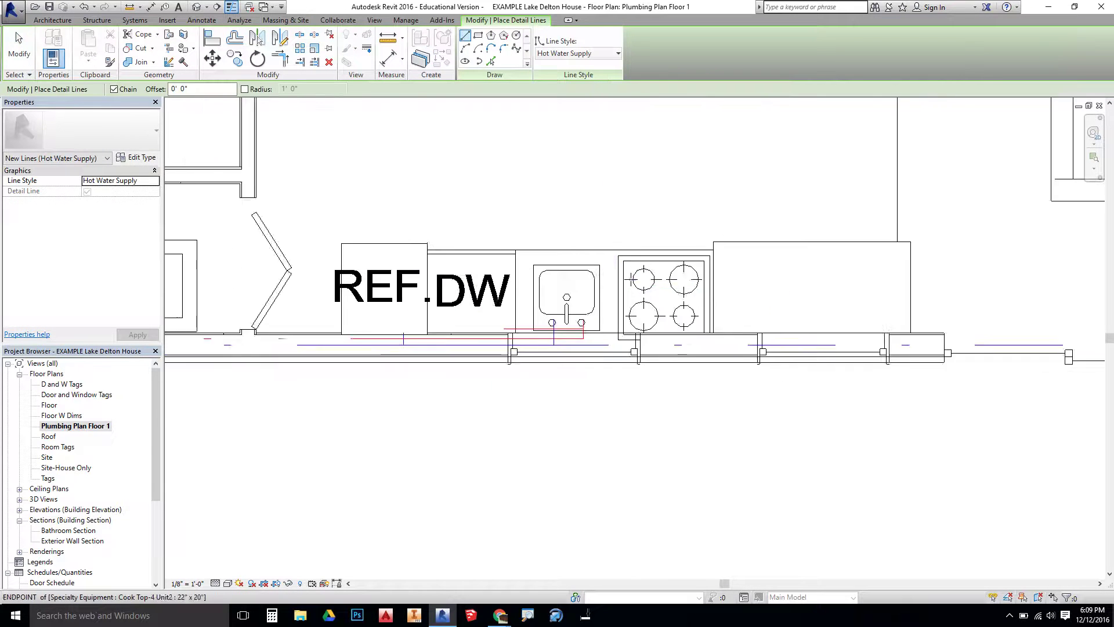
scroll(614, 287, "down", 3)
middle_click_drag(765, 263, 499, 326)
scroll(499, 325, "down", 2)
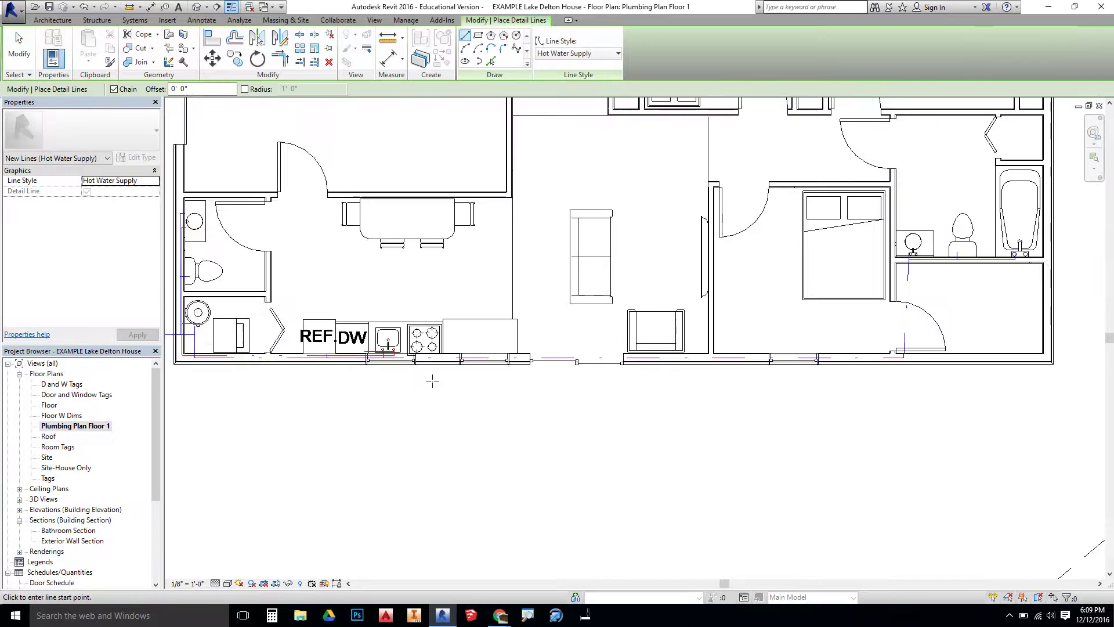
left_click(395, 355)
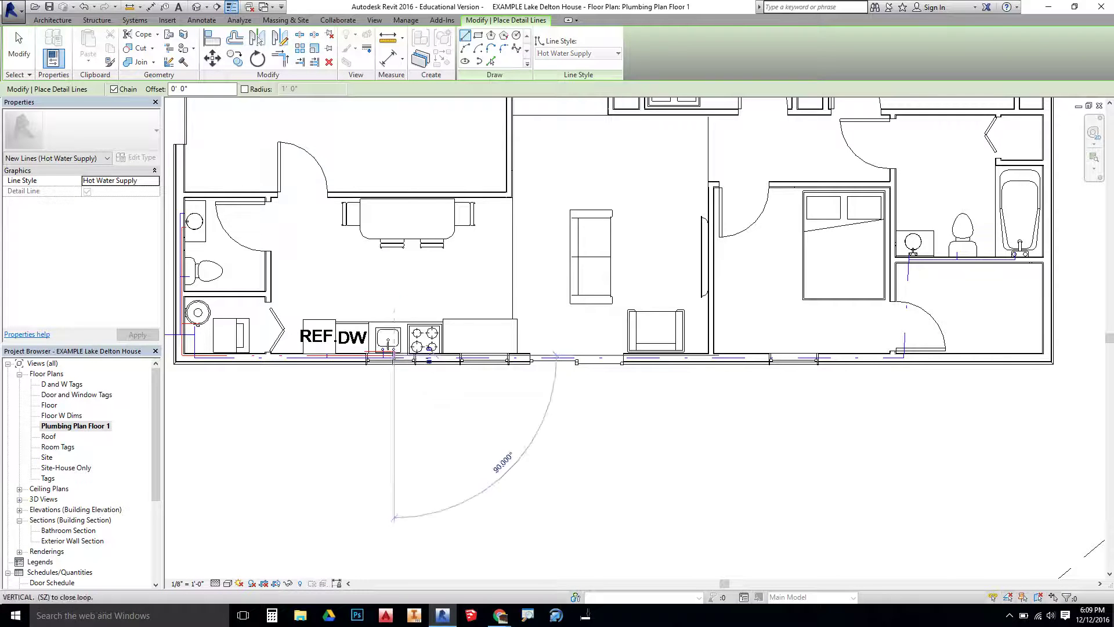
middle_click_drag(936, 356, 736, 360)
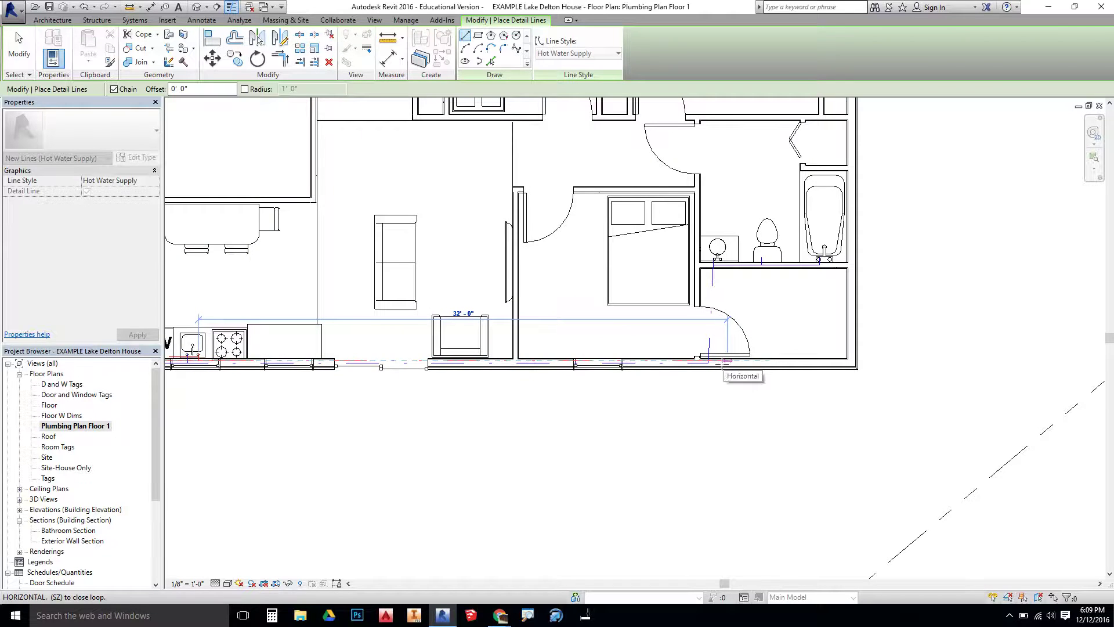
left_click(721, 361)
scroll(714, 354, "up", 5)
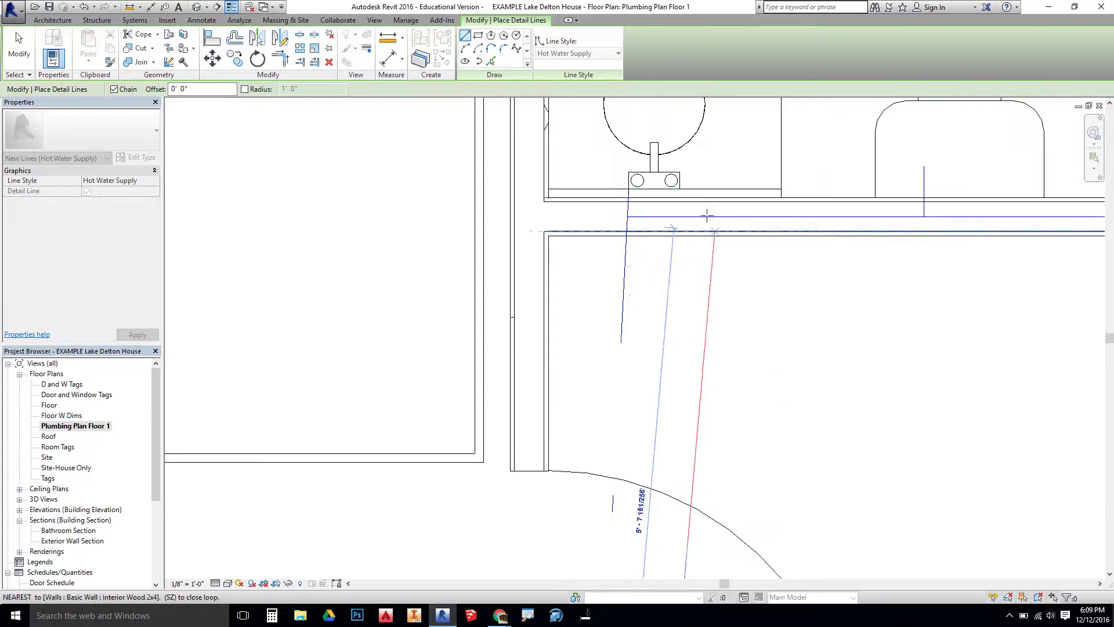
left_click(679, 188)
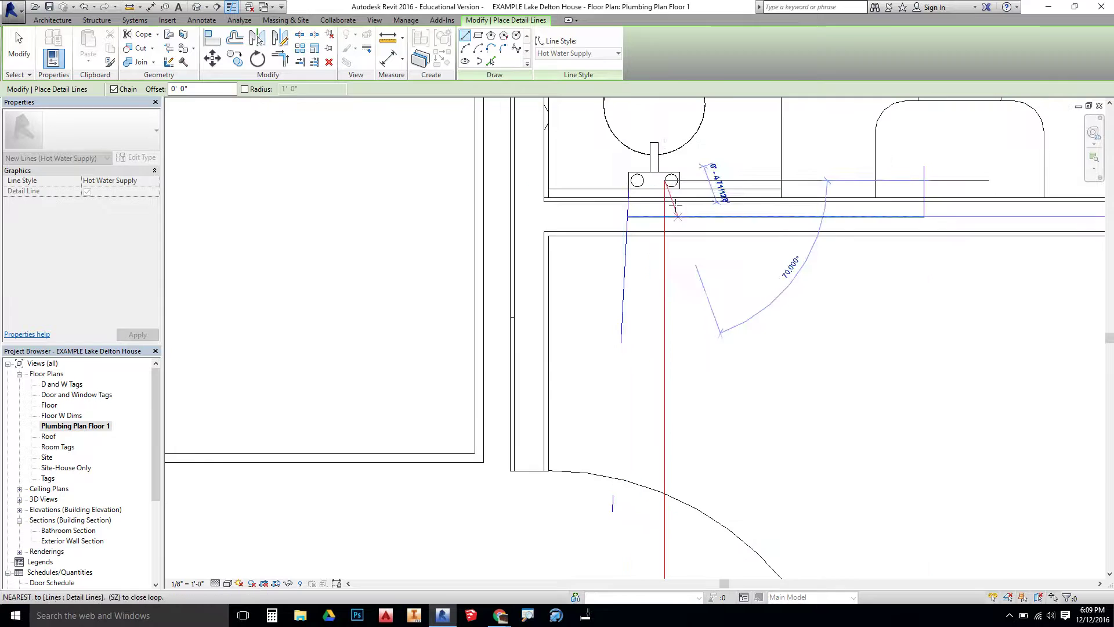
key("Escape")
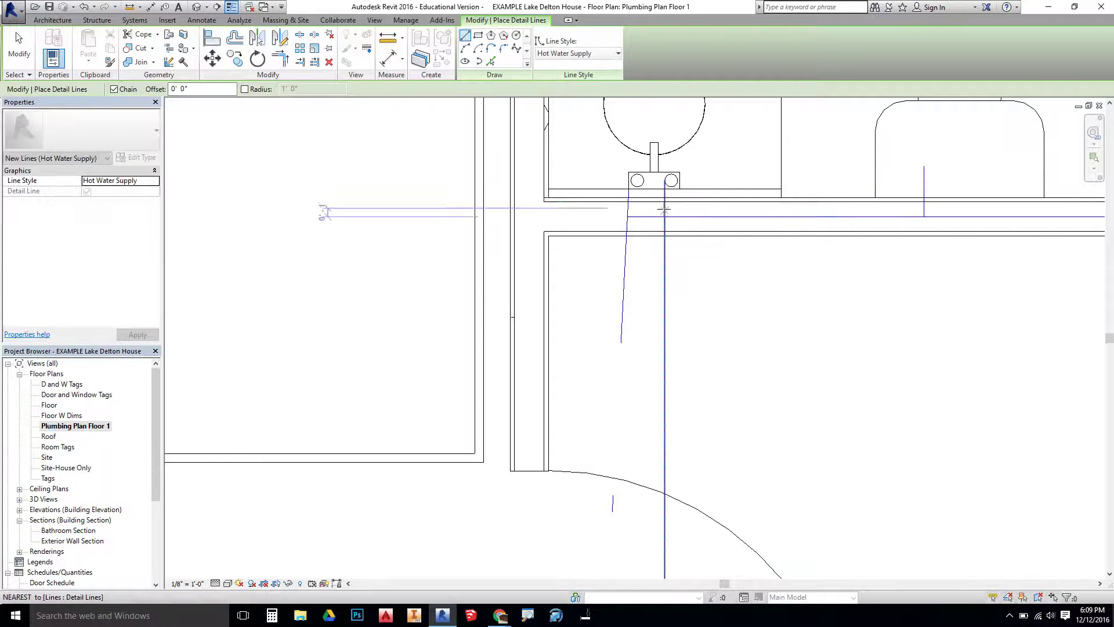
Branch the hot water line to the bathtub valve, finish drawing, and view the whole plan.
left_click(665, 202)
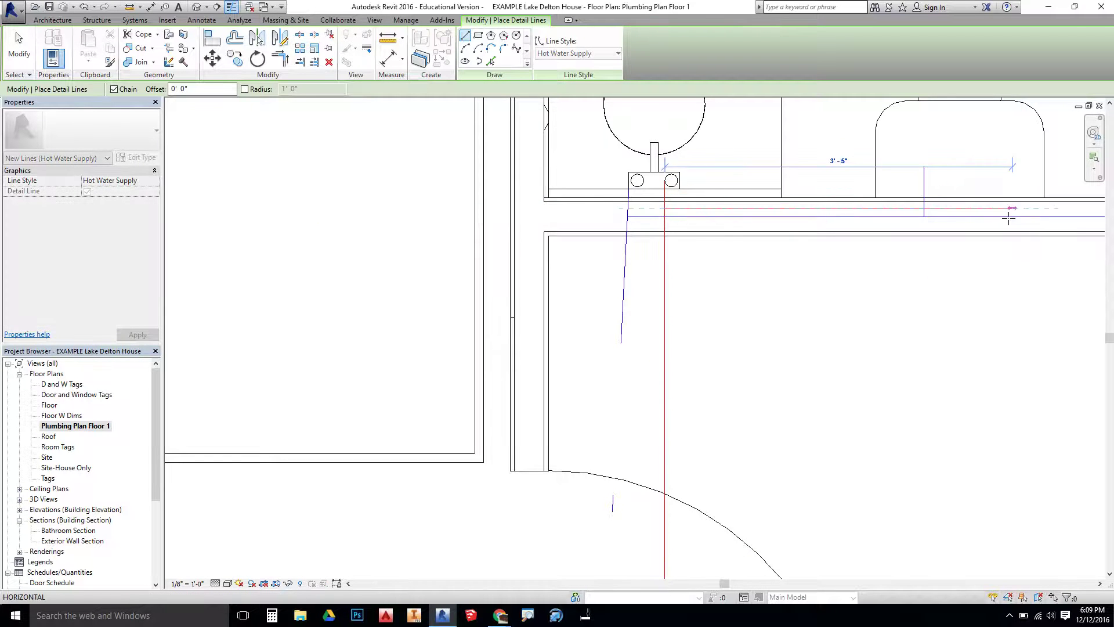
scroll(1007, 220, "down", 4)
middle_click_drag(1005, 223, 557, 270)
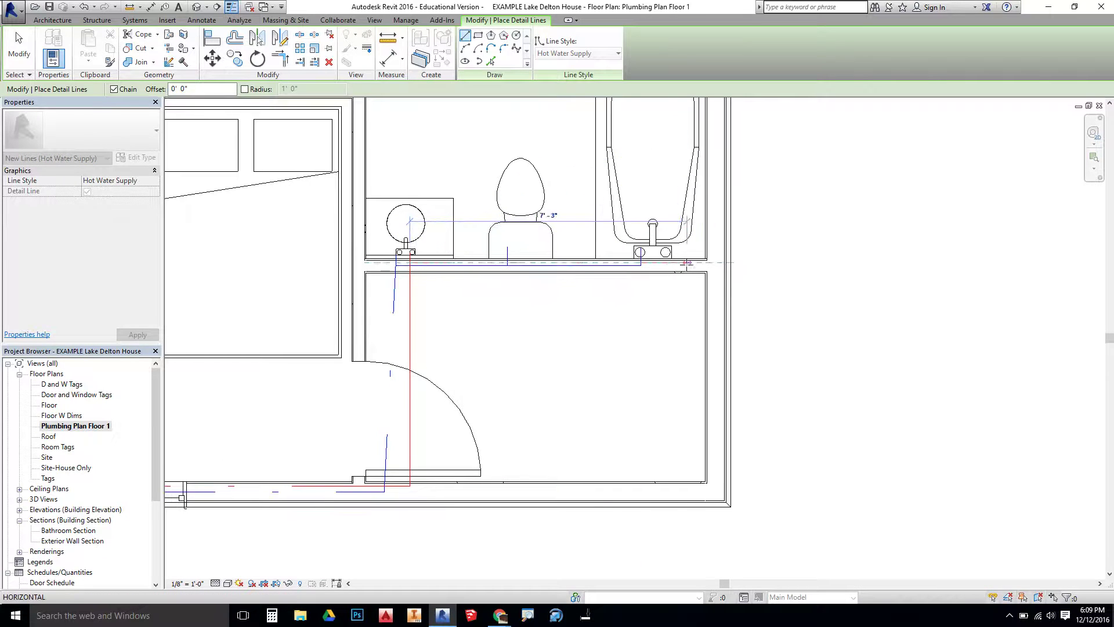
left_click(666, 263)
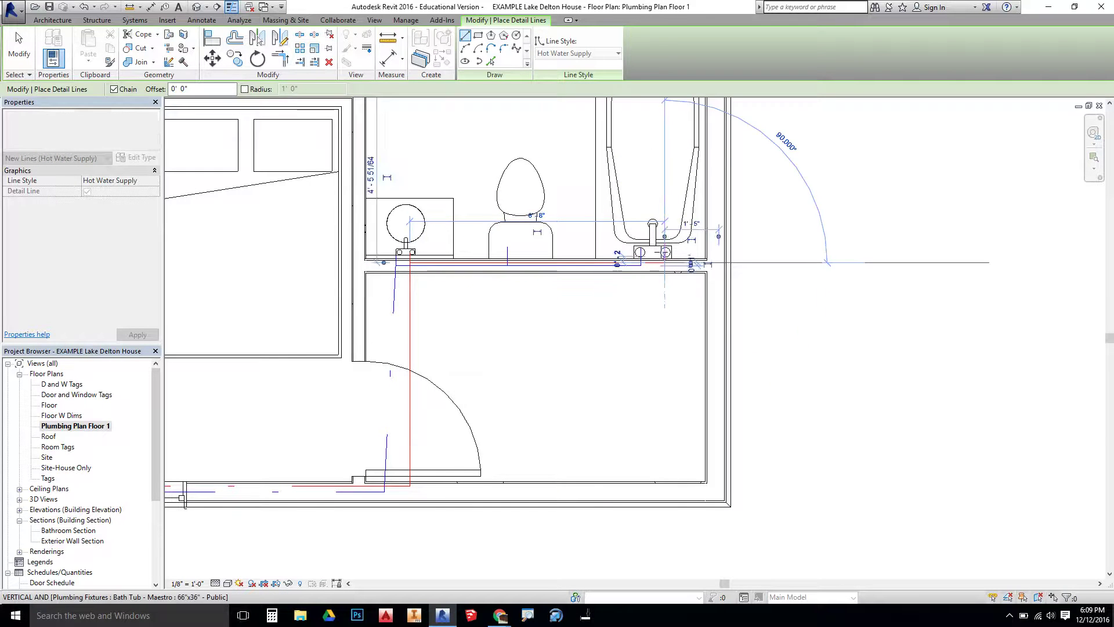
key("Escape")
key("Escape")
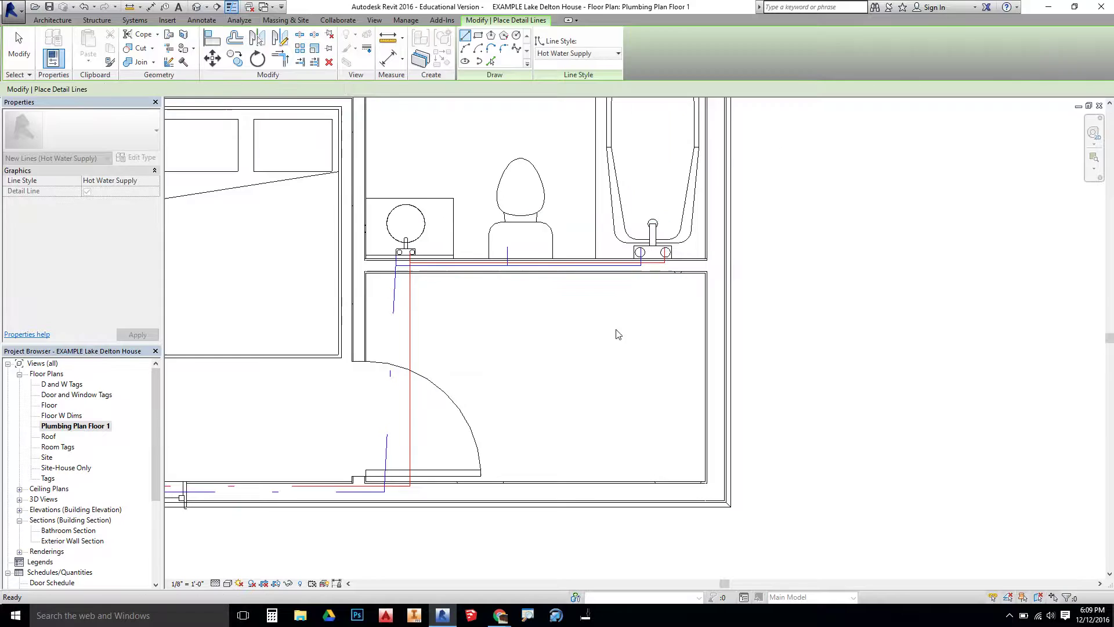
key("Escape")
key("Escape")
scroll(619, 334, "down", 5)
mouse_move(406, 406)
middle_mouse_down()
mouse_move(381, 424)
mouse_move(592, 429)
middle_mouse_up()
Restart Detail Line and drop down the Line Style list.
scroll(476, 337, "up", 3)
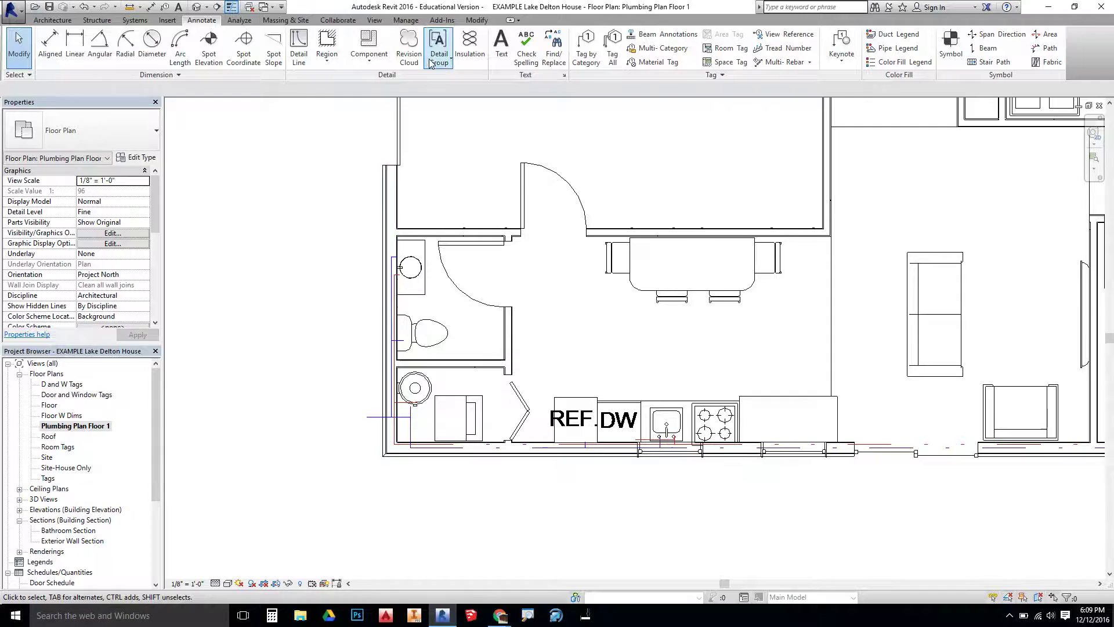
left_click(298, 55)
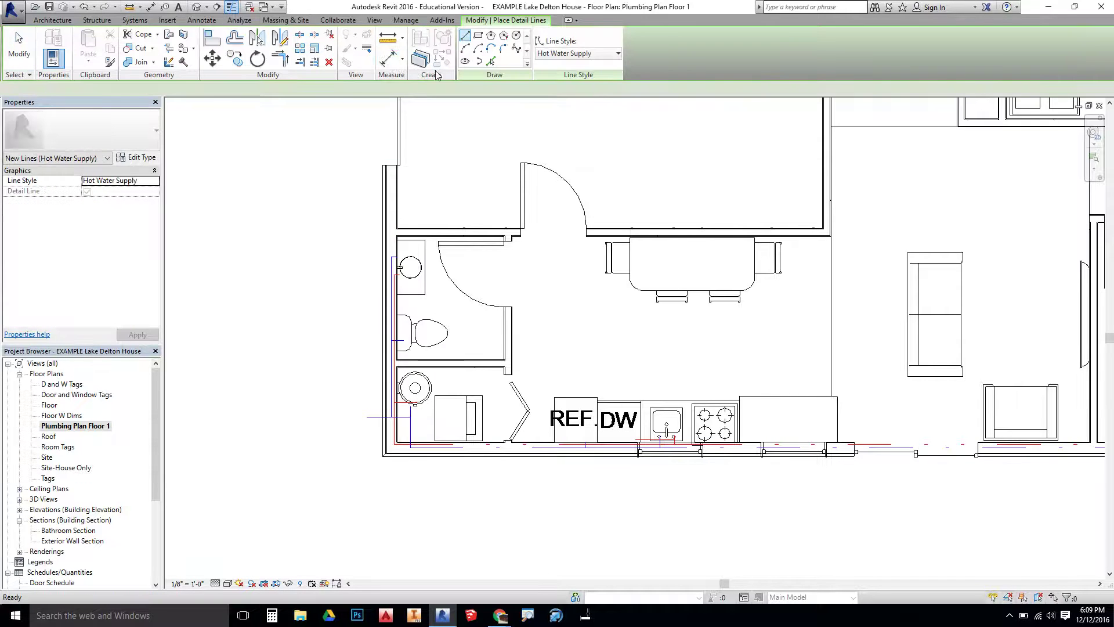
left_click(611, 56)
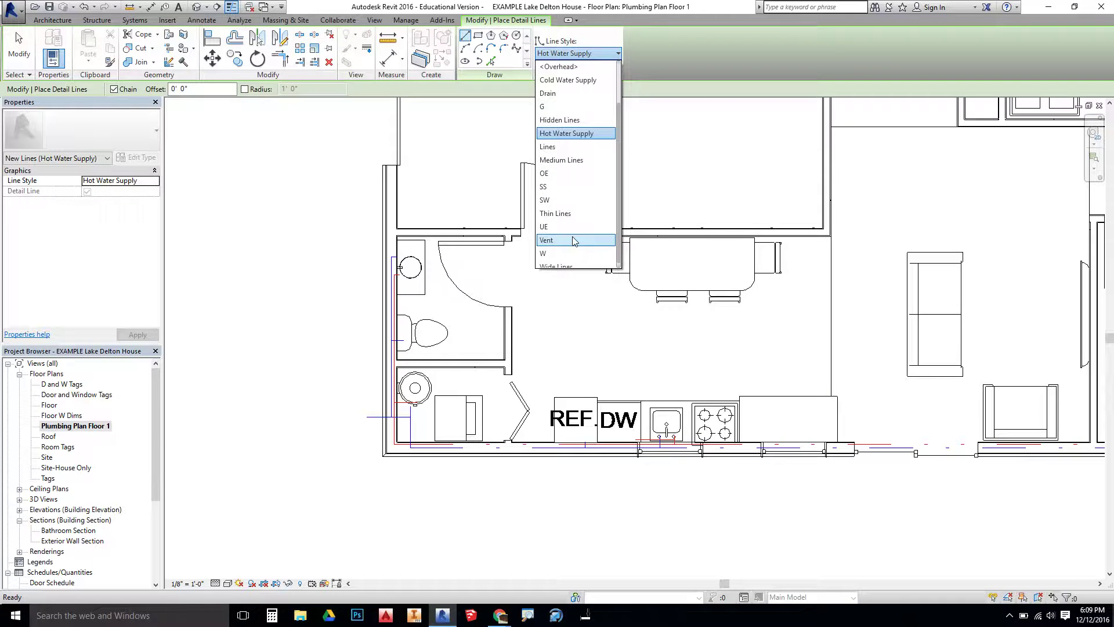
In Drain style, draw a line from the lavatory down to the outer wall and along to the far corner.
left_click(555, 93)
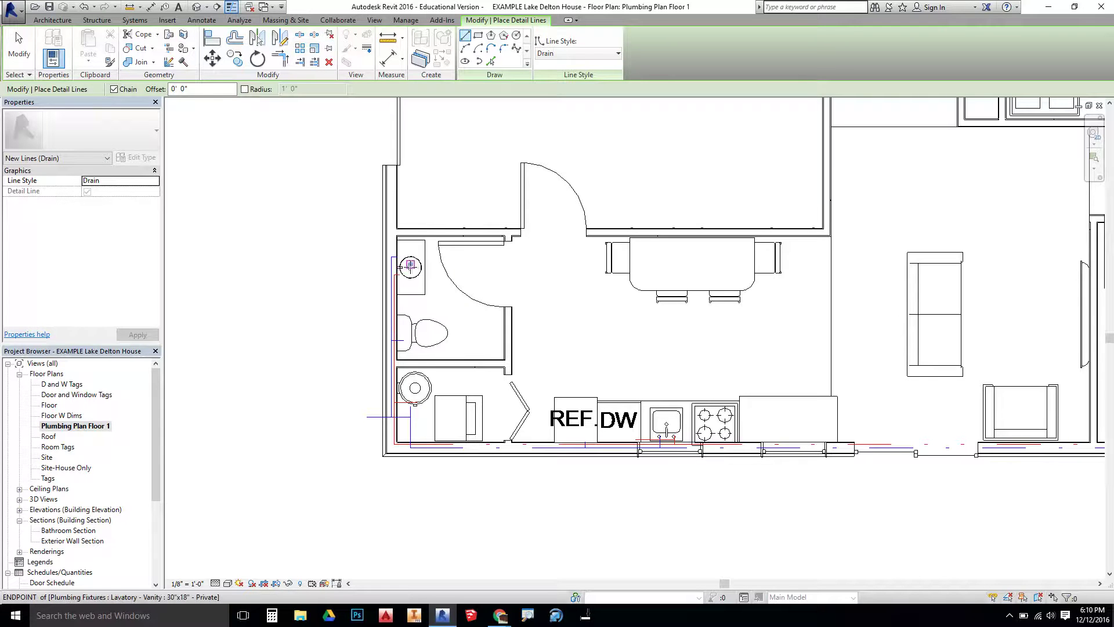
scroll(410, 267, "up", 5)
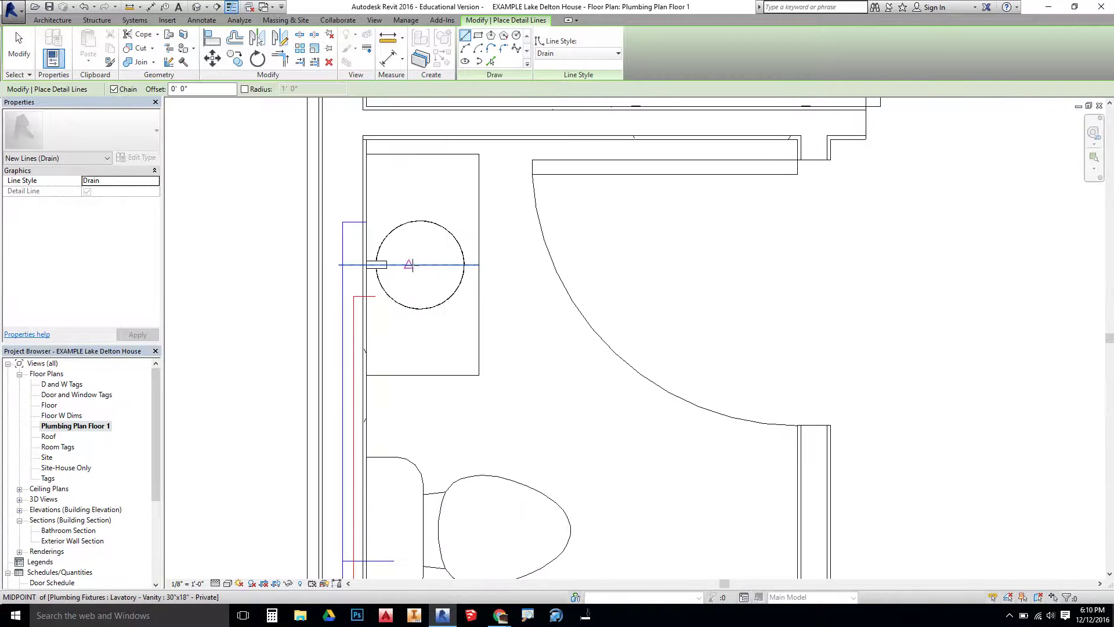
left_click(410, 266)
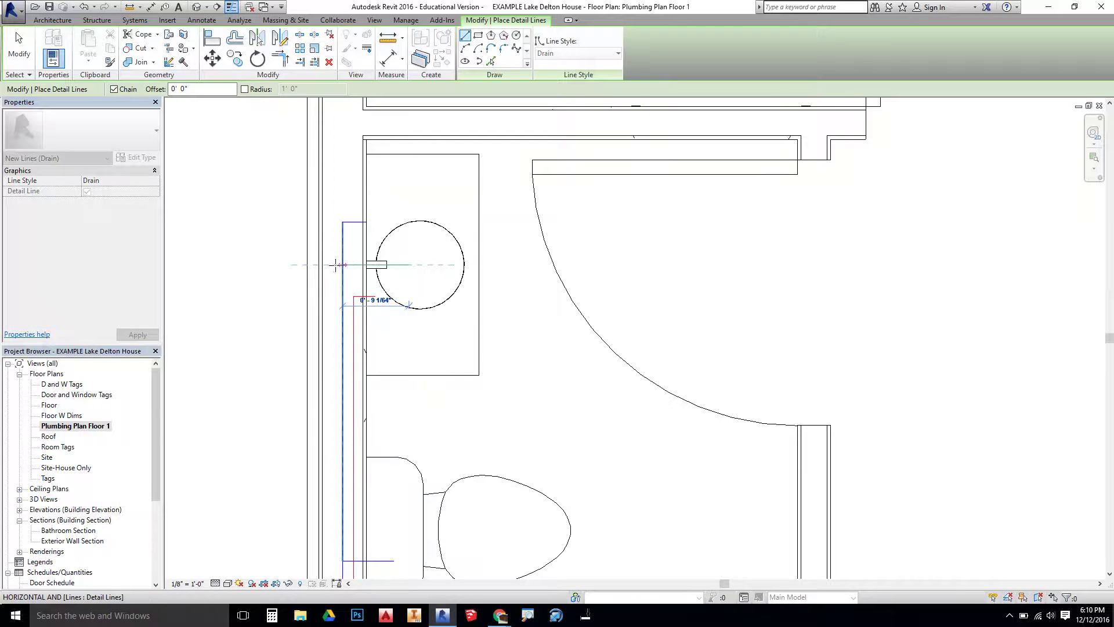
scroll(351, 279, "down", 3)
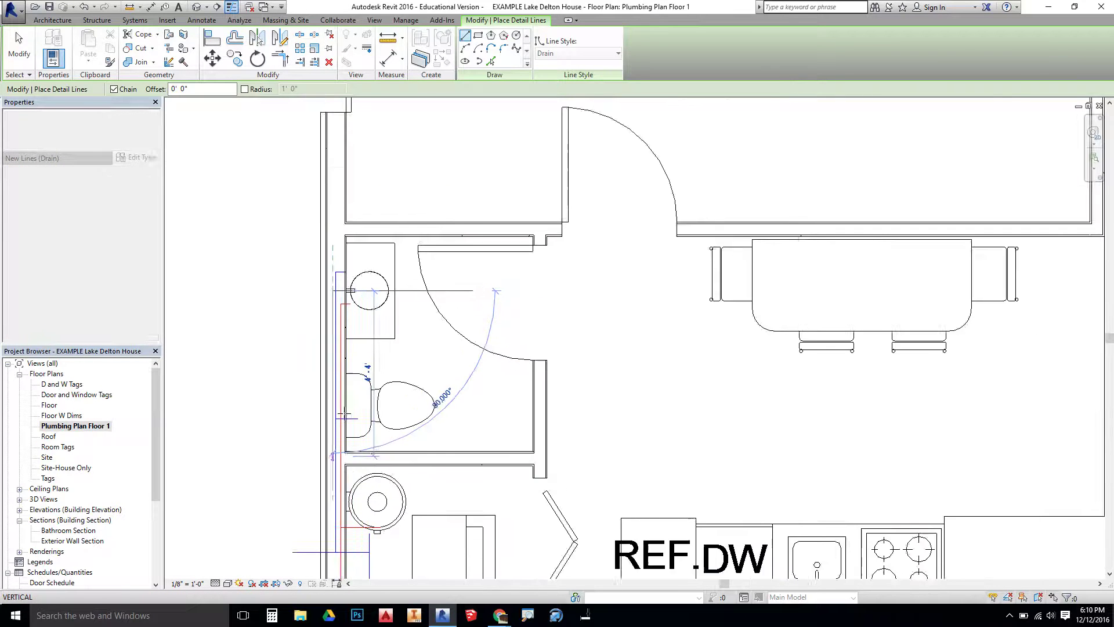
middle_click_drag(348, 447, 349, 286)
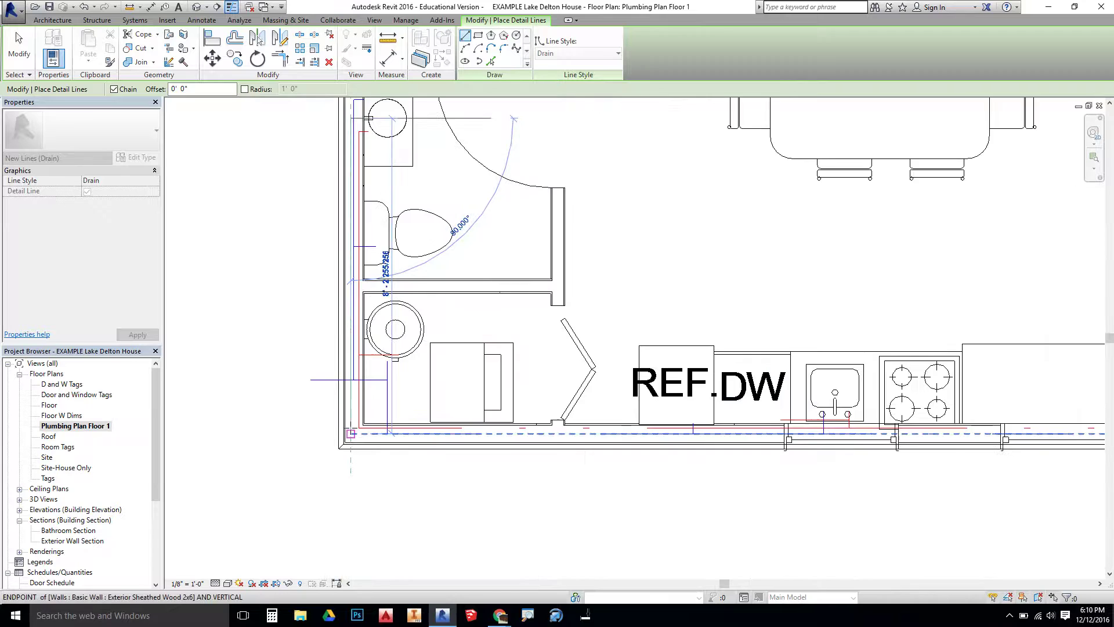
scroll(351, 436, "down", 2)
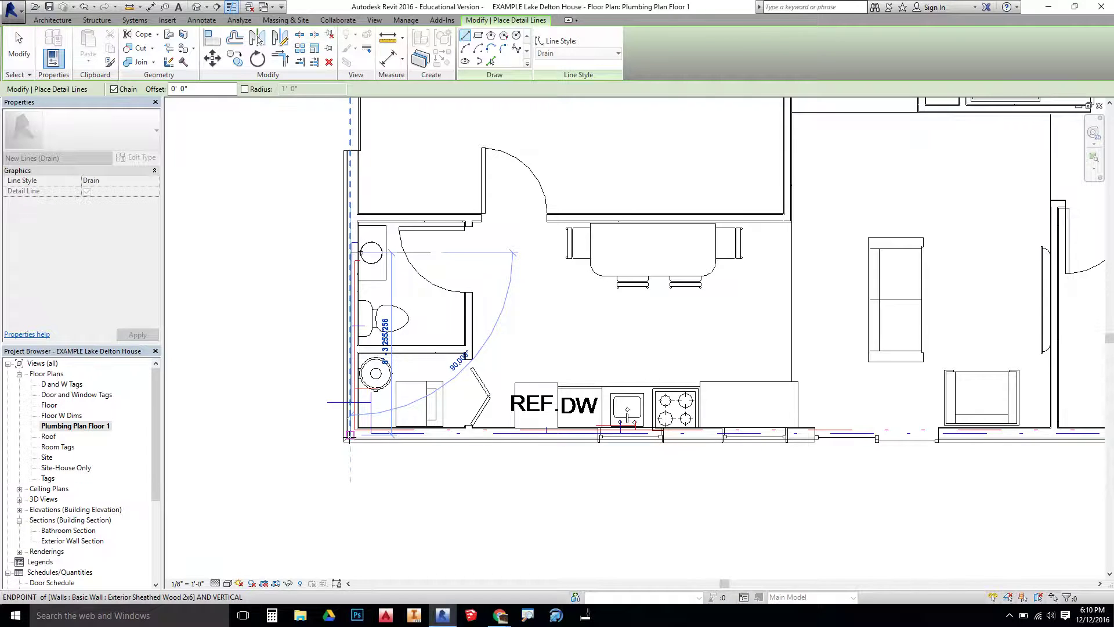
left_click(350, 436)
middle_click_drag(942, 441, 525, 402)
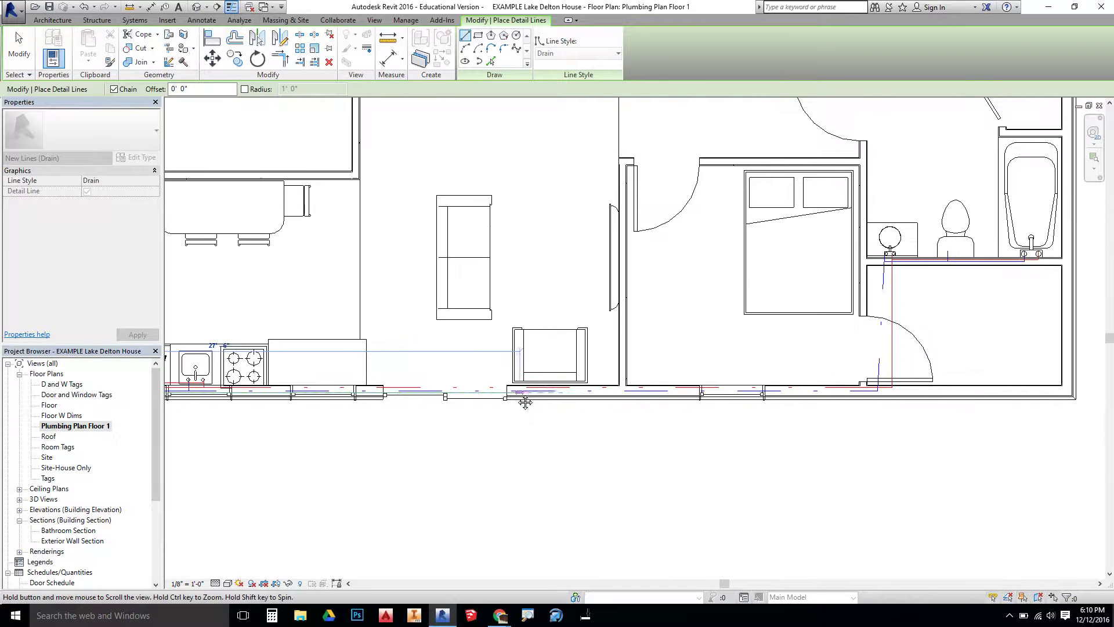
left_click(629, 395)
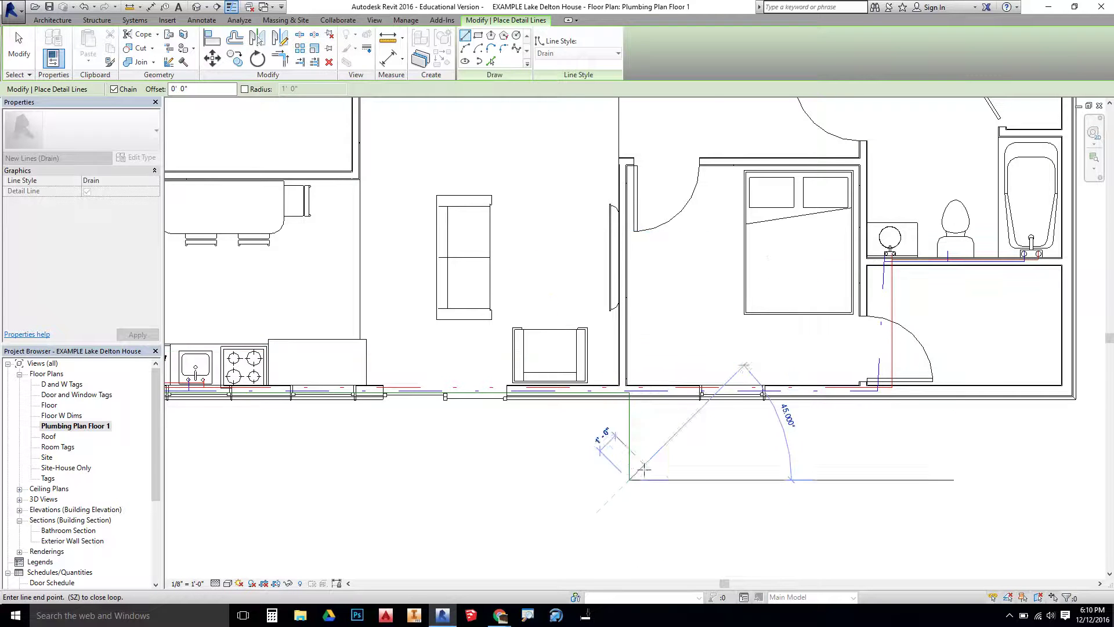
key("Escape")
key("Escape")
Draw a short Drain branch from the toilet.
middle_click_drag(458, 429, 1007, 434)
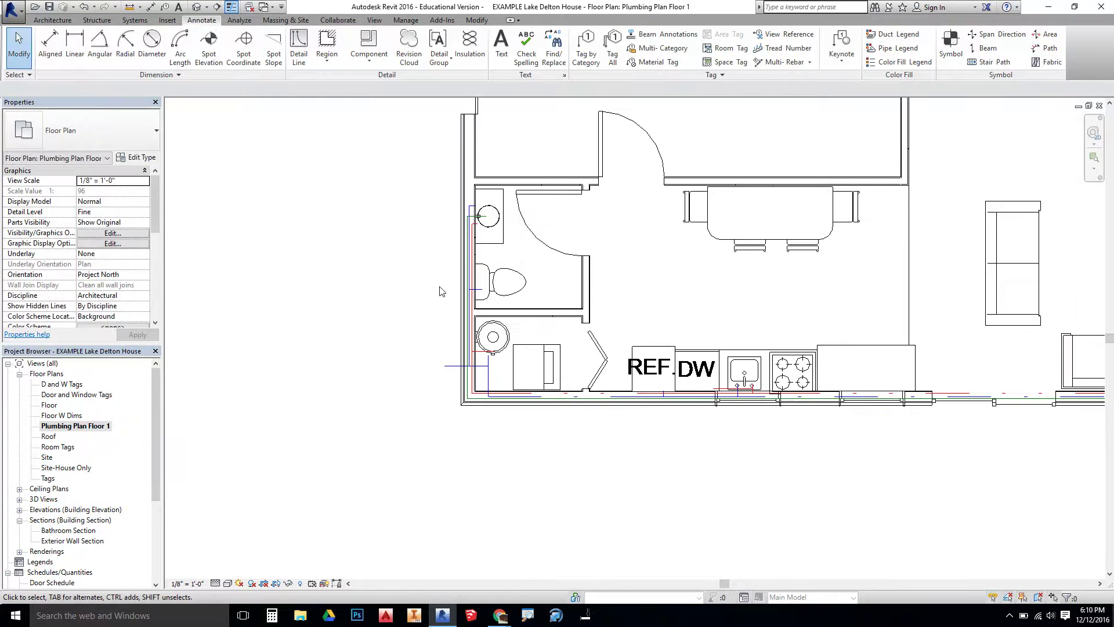
scroll(439, 292, "up", 2)
left_click(299, 49)
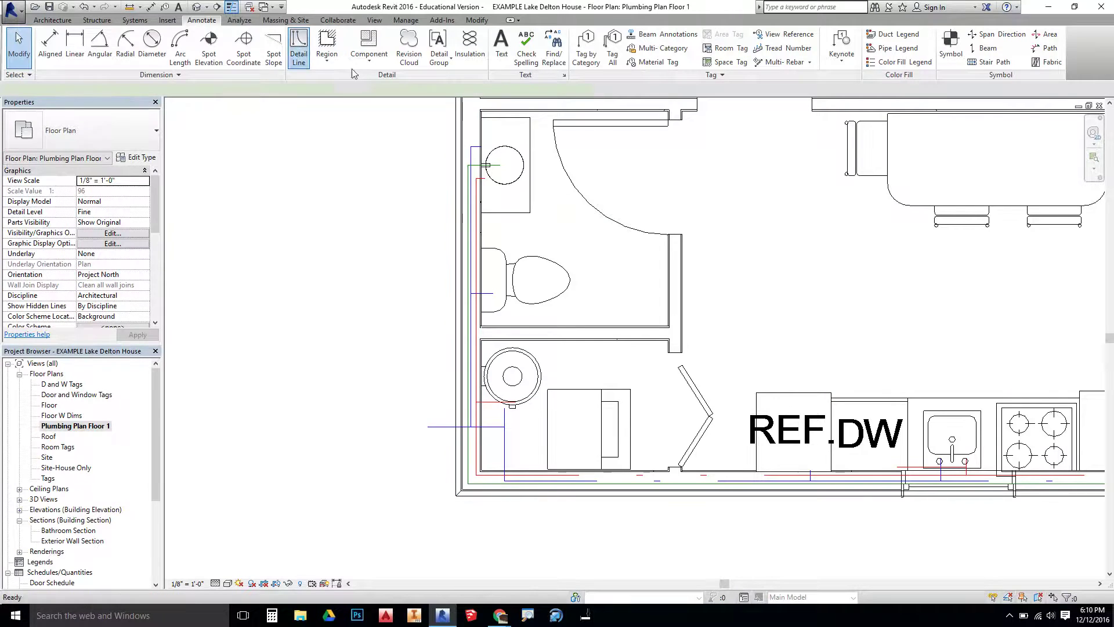
left_click(532, 280)
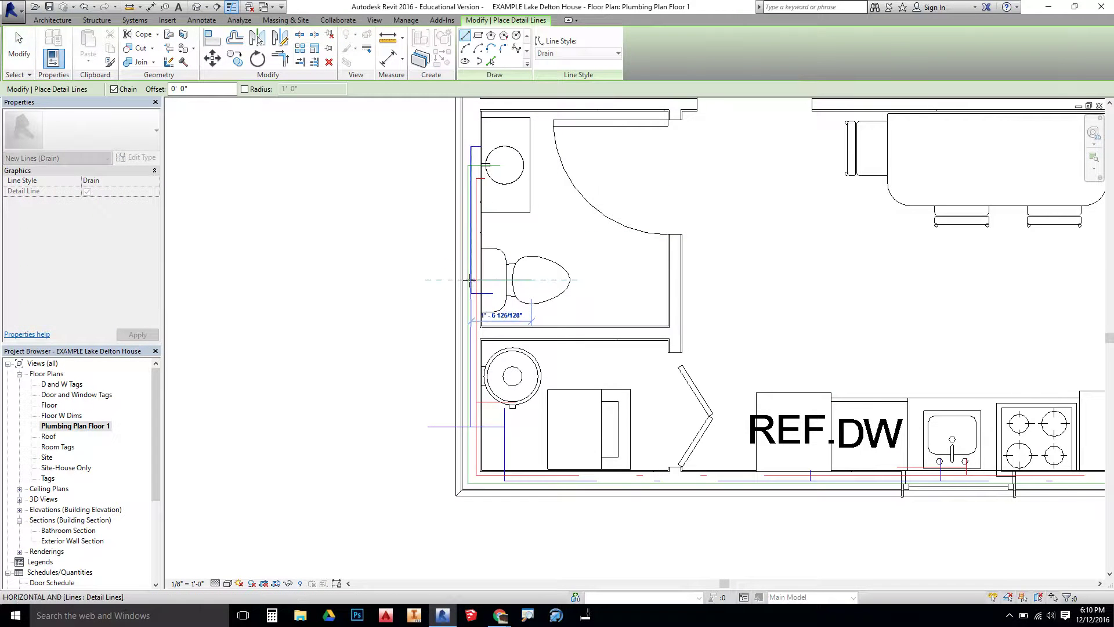
left_click(471, 280)
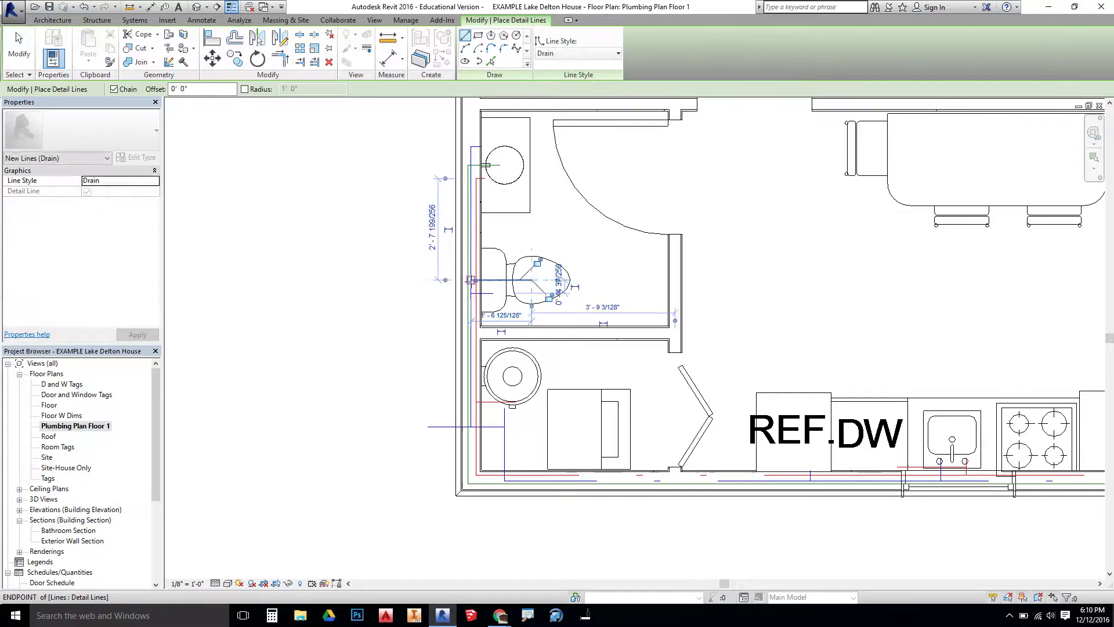
key("Escape")
key("Escape")
left_click(471, 281)
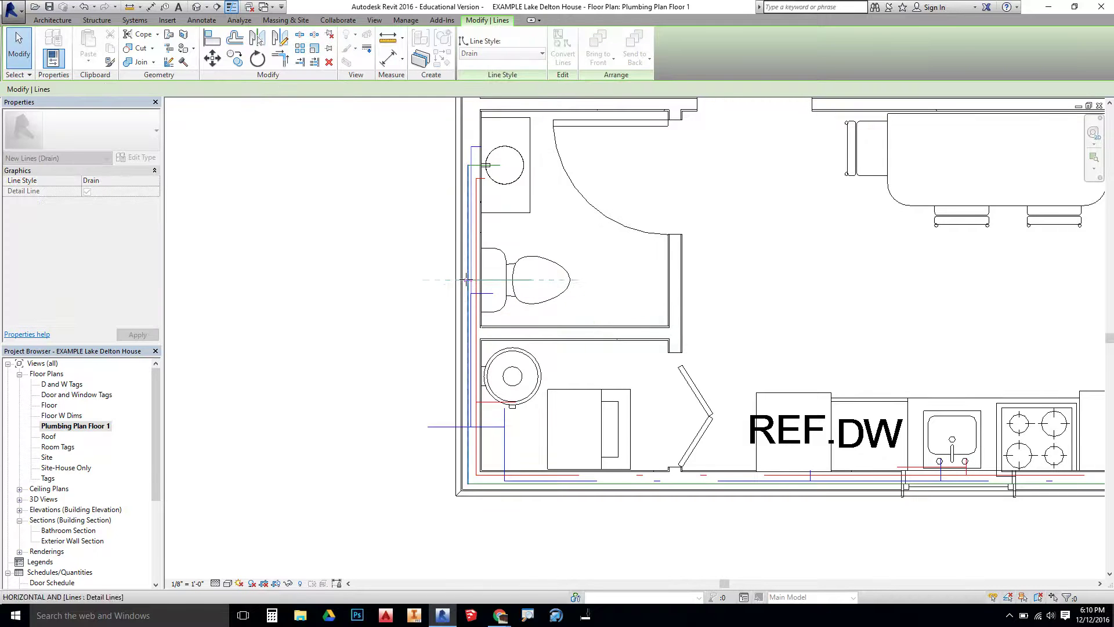
key("Escape")
Draw a Drain branch from the washer/dryer down to the drain run.
left_click(299, 46)
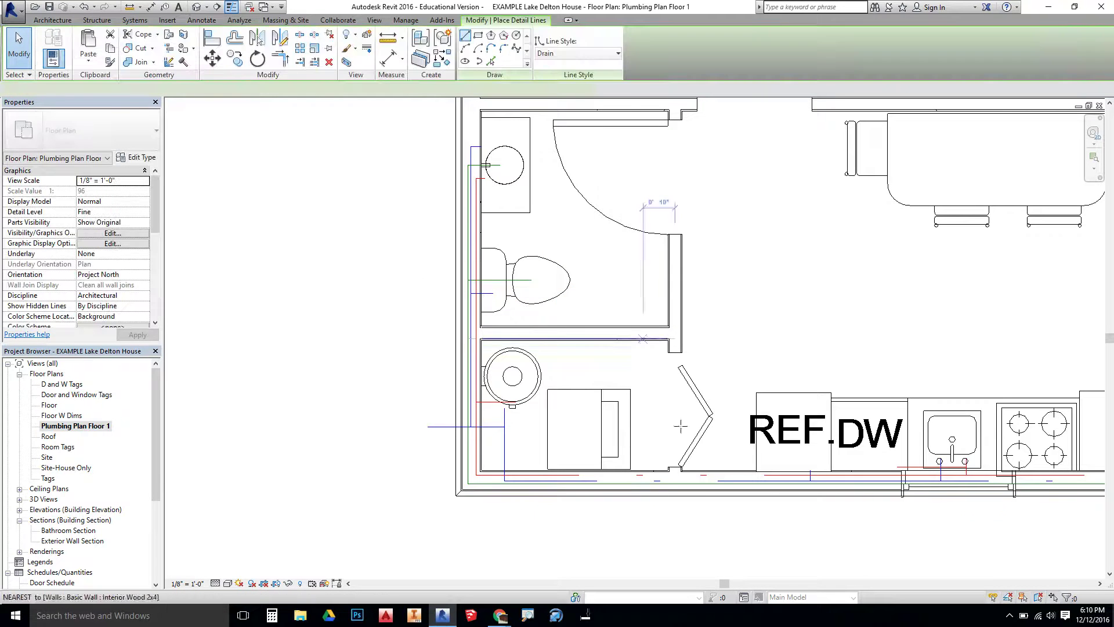
middle_click_drag(647, 534, 542, 434)
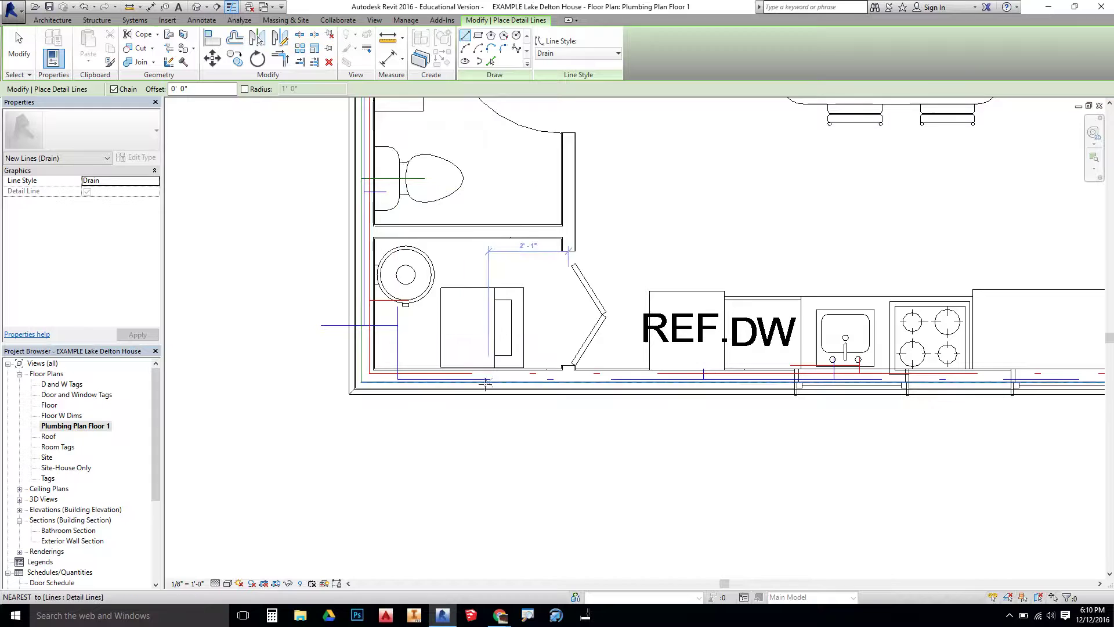
middle_click_drag(598, 438, 297, 415)
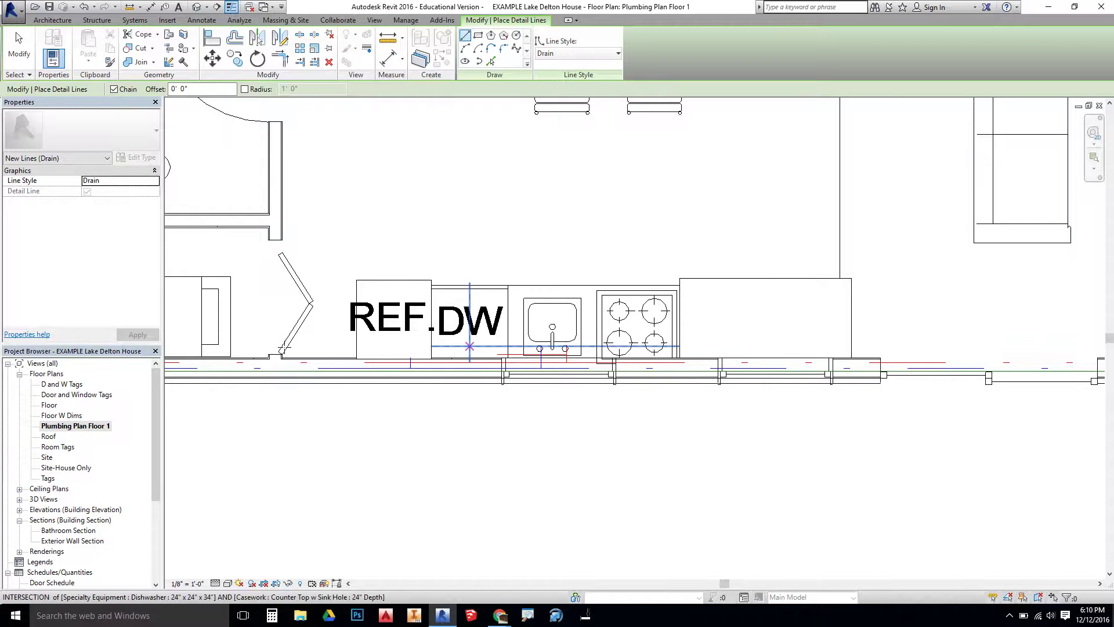
middle_click_drag(182, 315, 449, 303)
left_click(457, 303)
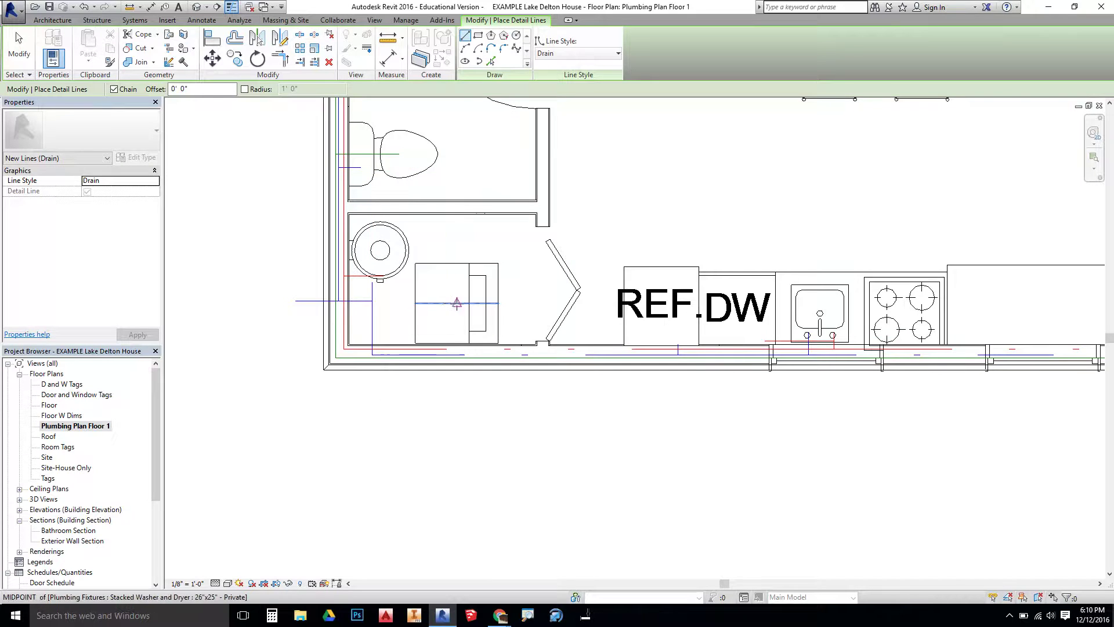
scroll(462, 363, "up", 3)
left_click(462, 363)
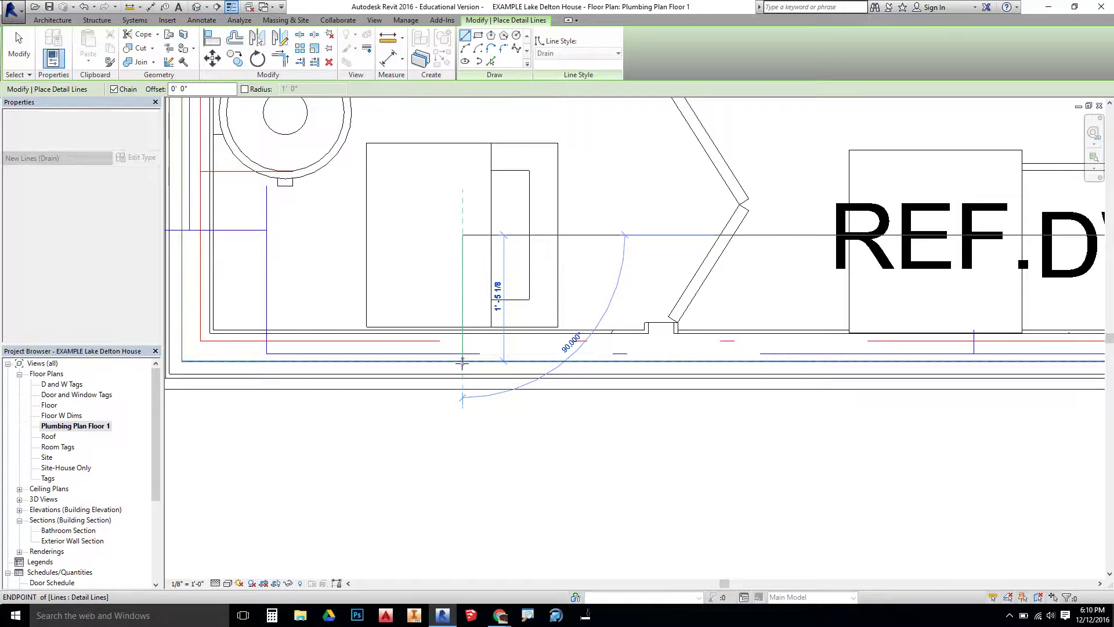
key("Escape")
Add Drain branches from the kitchen sink to the drain run and from the dishwasher to the sink.
scroll(473, 478, "down", 2)
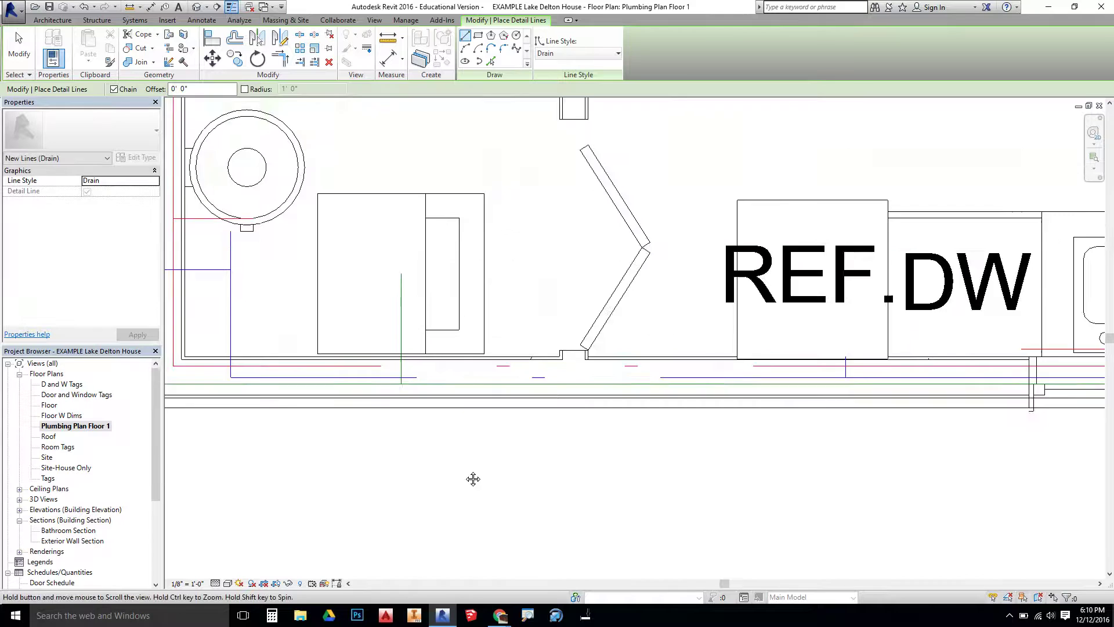
middle_click_drag(473, 478, 139, 493)
scroll(632, 412, "down", 1)
scroll(617, 349, "up", 3)
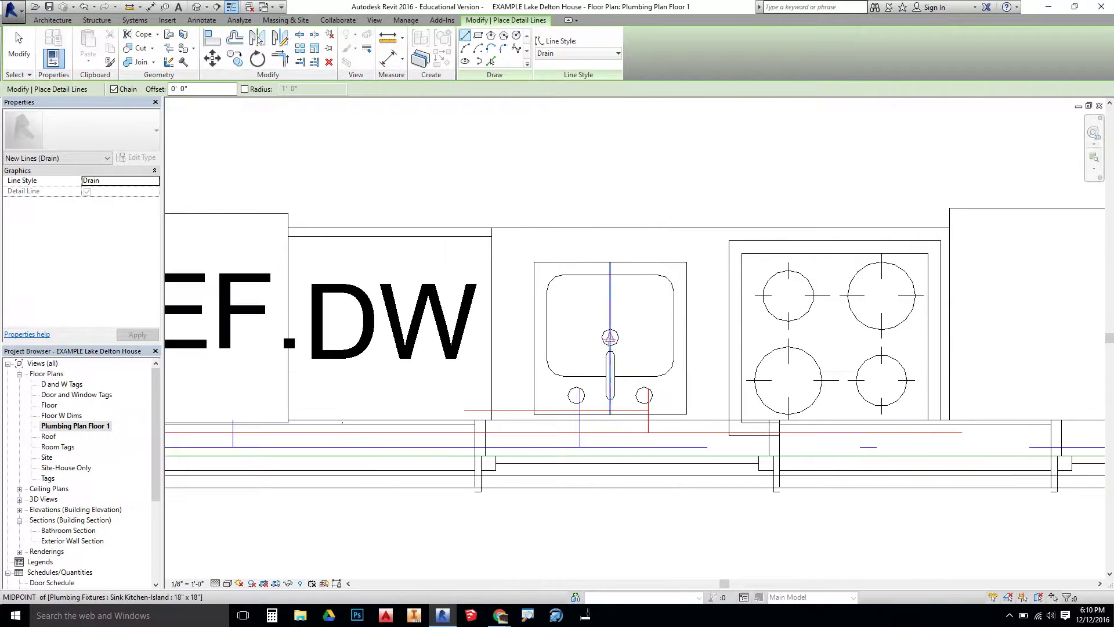
left_click(610, 337)
left_click(611, 457)
key("Escape")
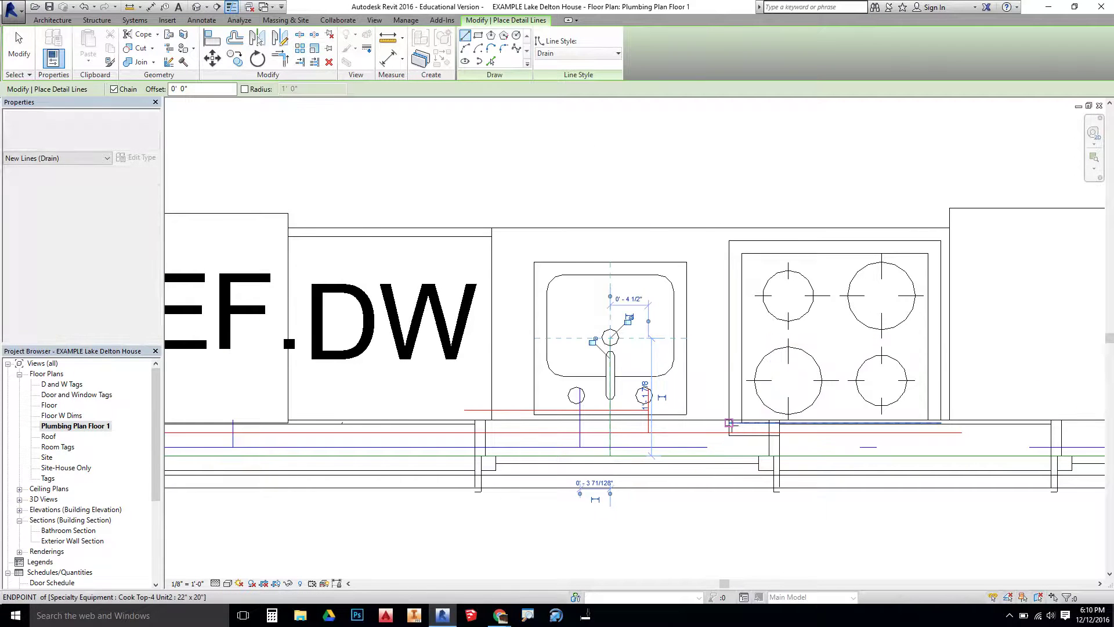
left_click(388, 326)
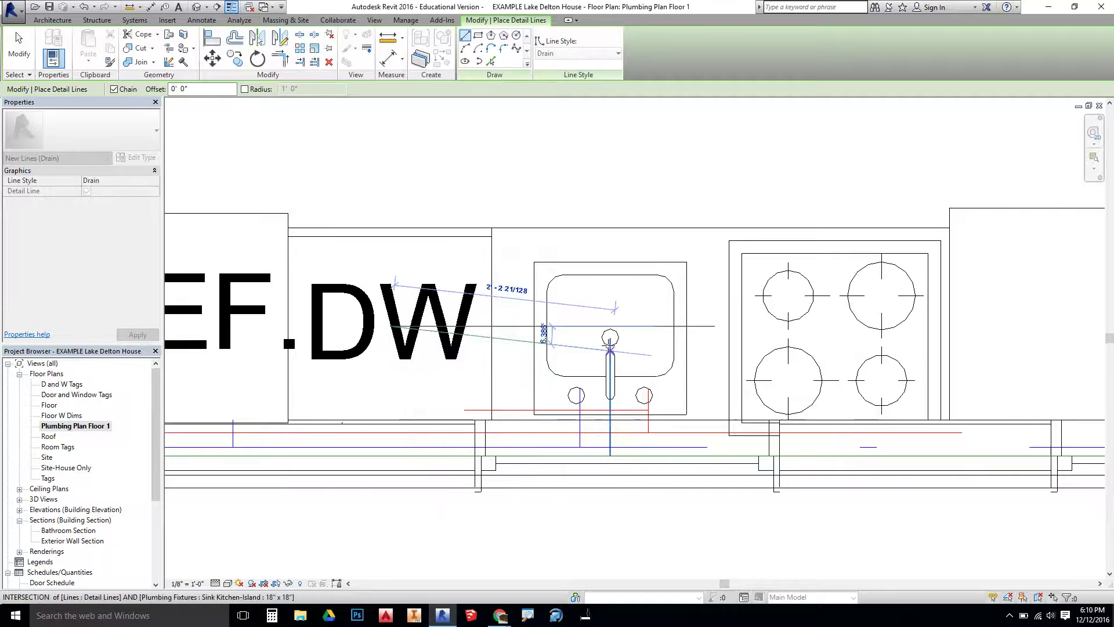
left_click(610, 337)
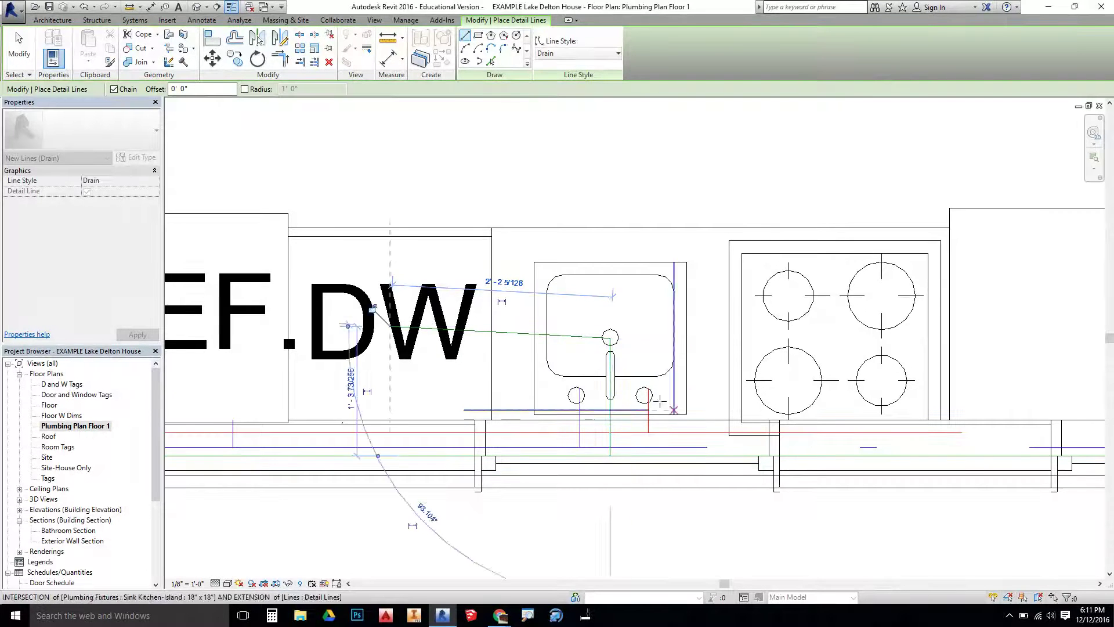
key("Escape")
scroll(518, 427, "down", 2)
Draw a Drain line from the far bathroom sink down to the exterior wall.
middle_click_drag(622, 532, 450, 486)
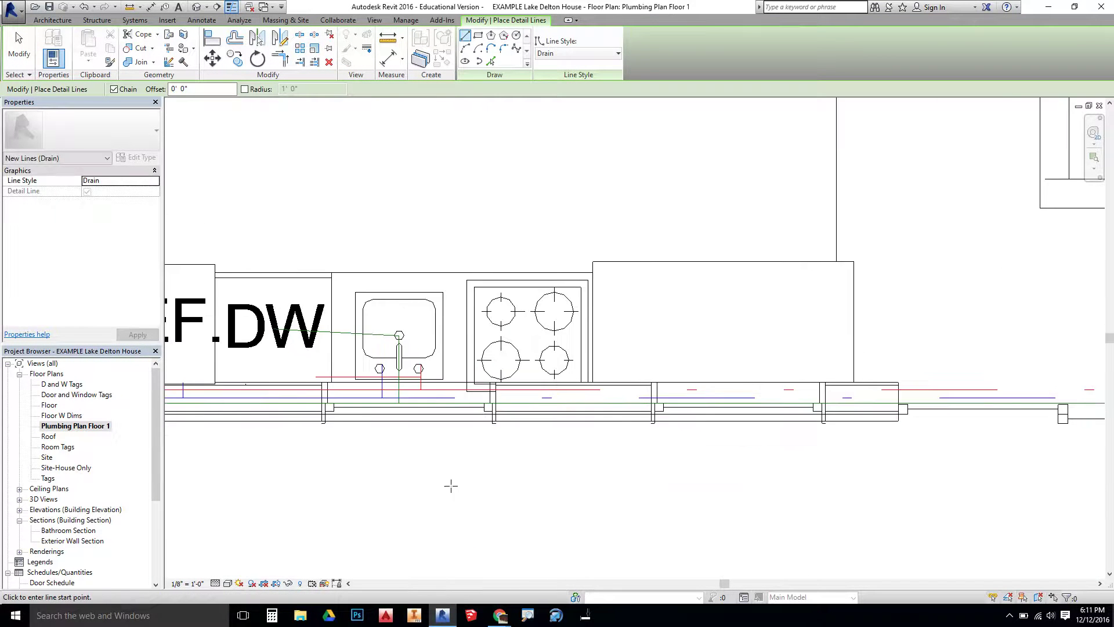
scroll(454, 475, "down", 1)
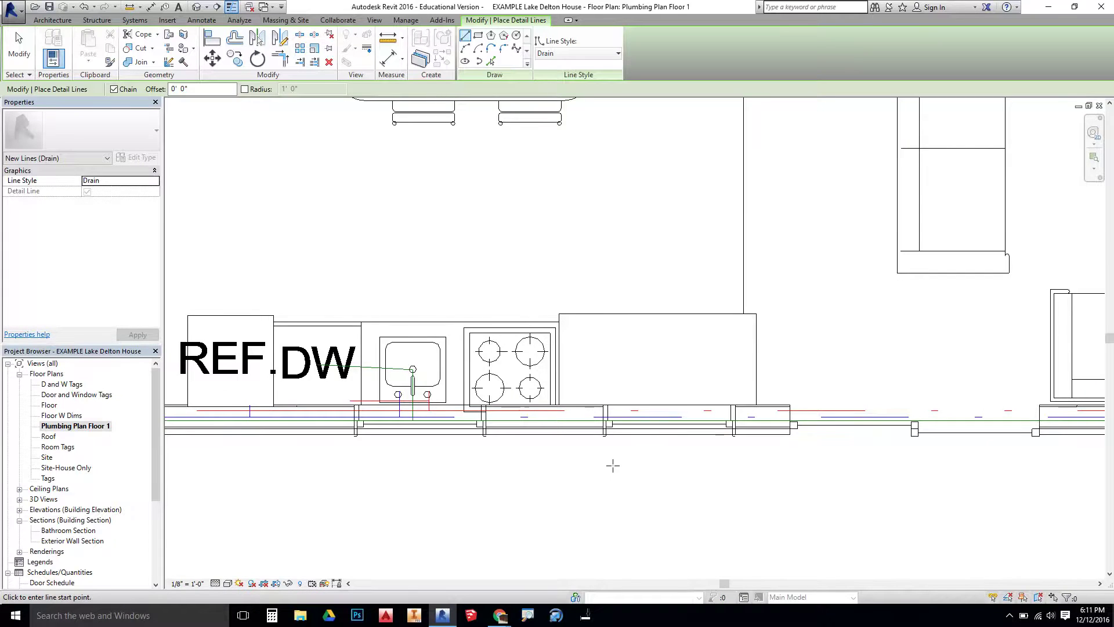
middle_click_drag(612, 465, 350, 489)
scroll(428, 468, "up", 1)
scroll(428, 468, "down", 1)
scroll(449, 409, "up", 3)
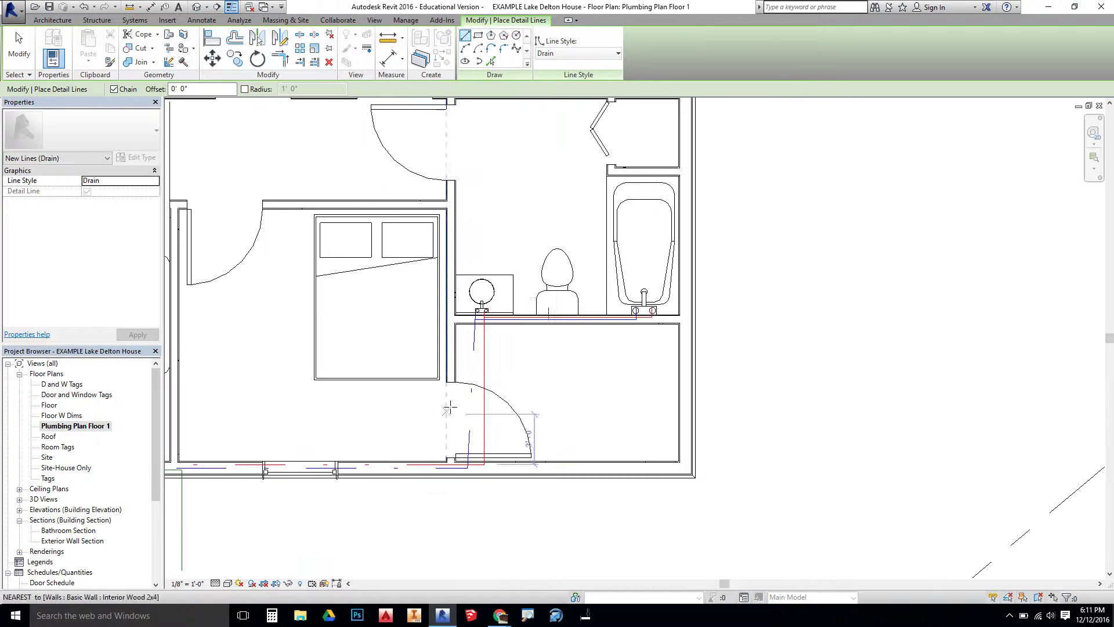
left_click(480, 291)
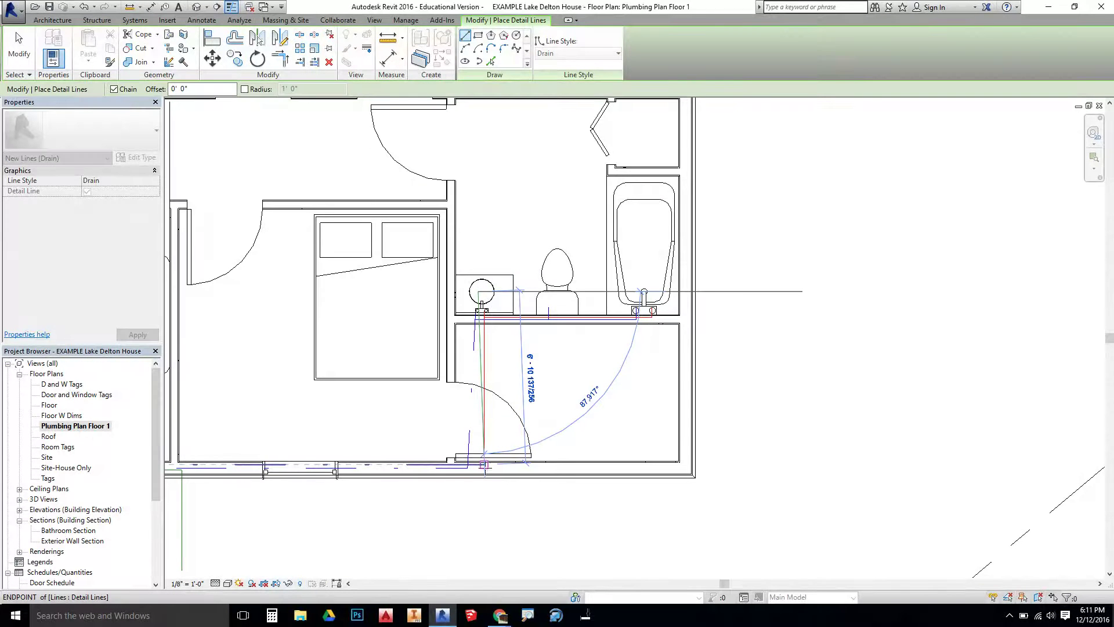
left_click(485, 464)
scroll(484, 464, "up", 3)
key("Escape")
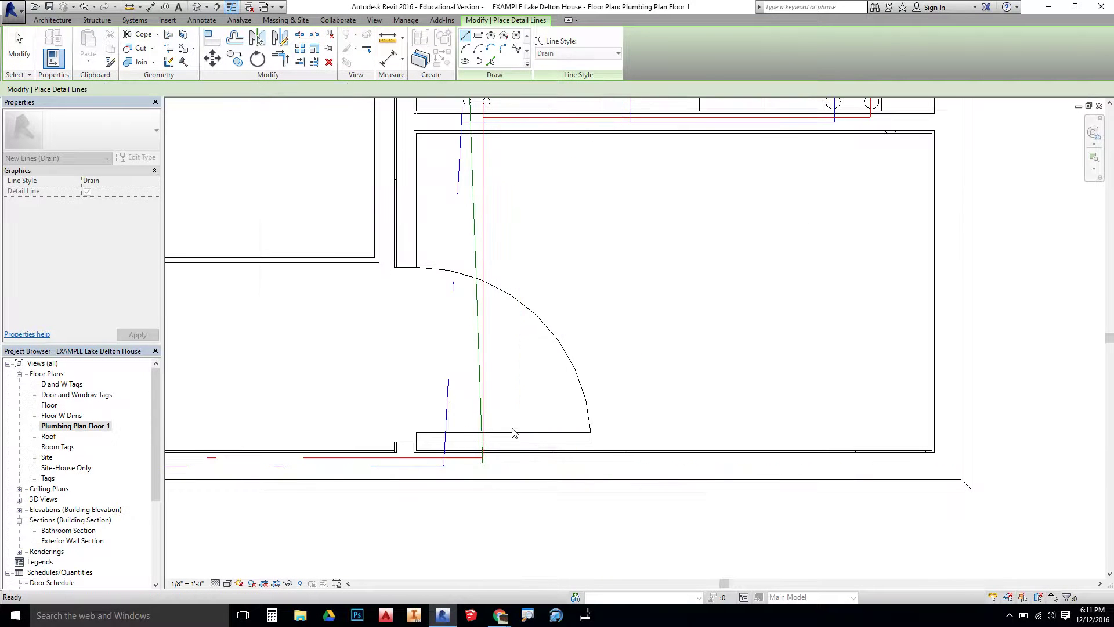
scroll(513, 432, "down", 4)
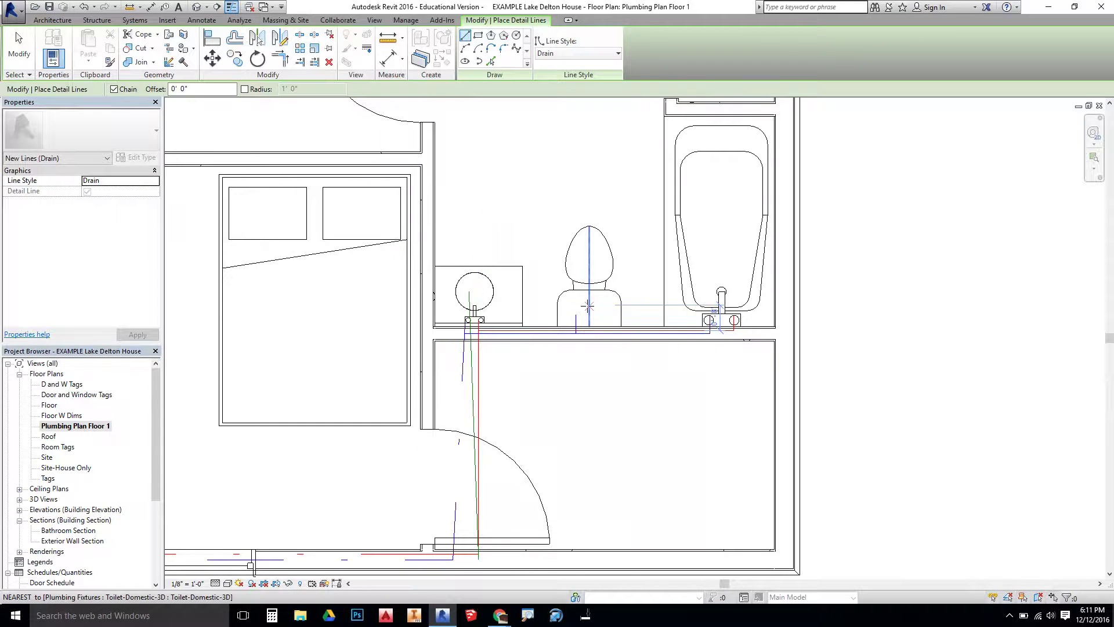
Connect the toilet drain to the sink line and the tub drain to the toilet.
left_click(589, 305)
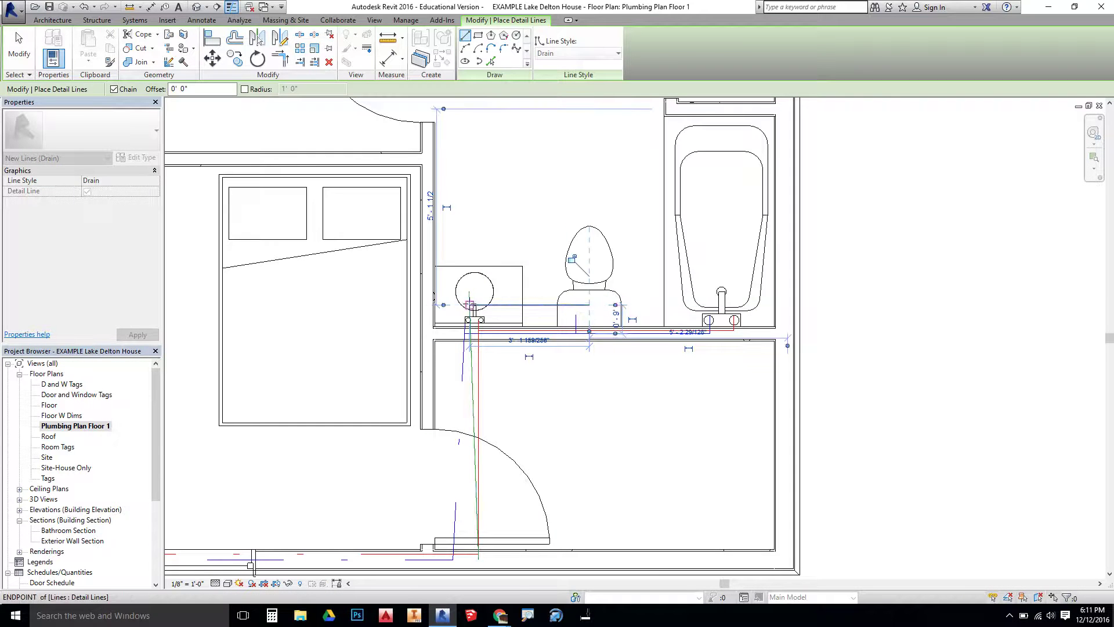
left_click(470, 305)
key("Escape")
left_click(719, 291)
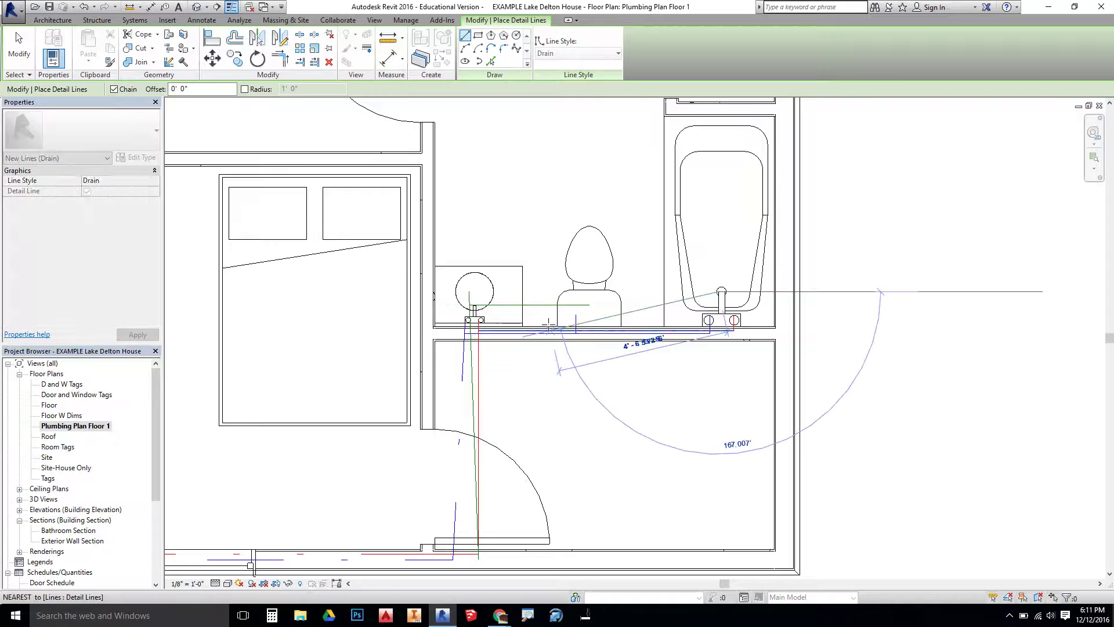
left_click(589, 304)
key("Escape")
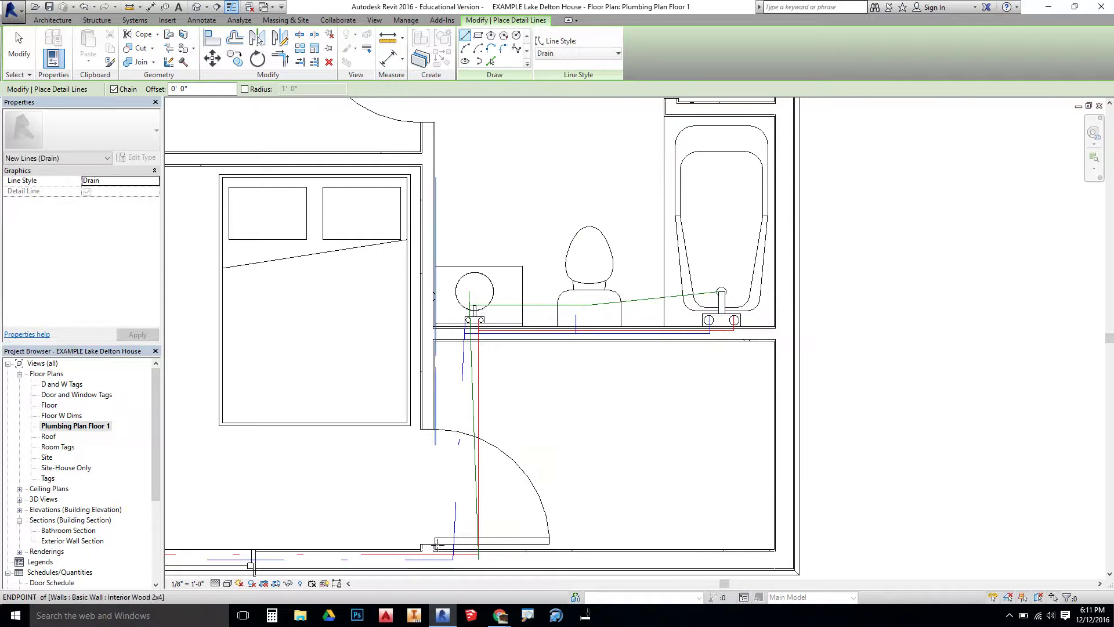
Start a drain line from the vertical drain's end at the exterior wall, then cancel it.
scroll(505, 504, "down", 1)
middle_click_drag(505, 503, 703, 359)
left_click(691, 383)
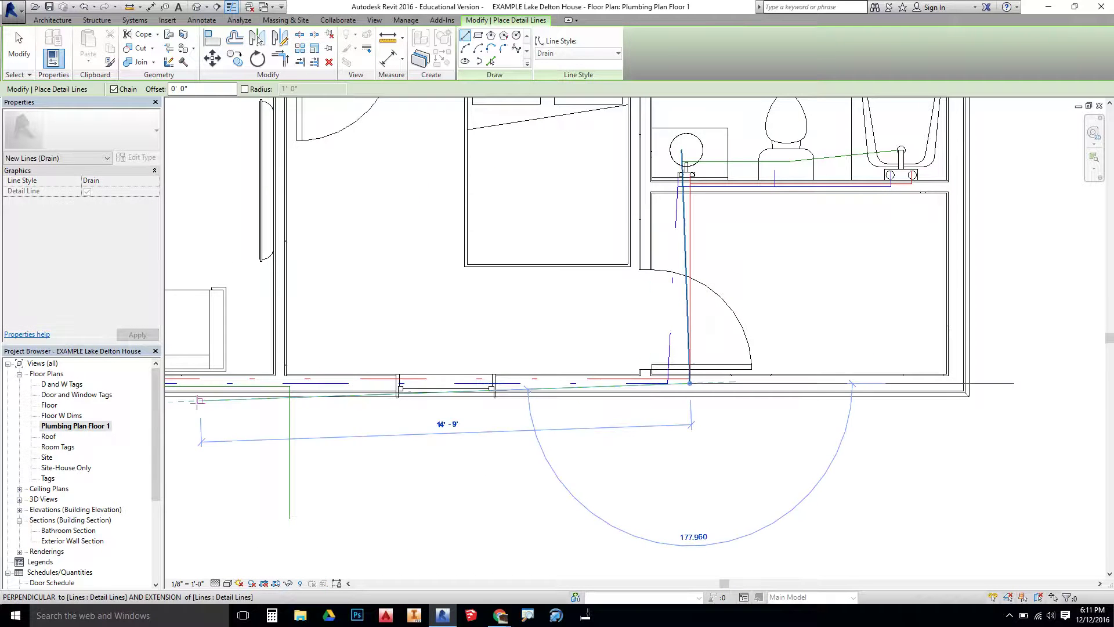
scroll(289, 388, "up", 3)
scroll(288, 387, "up", 2)
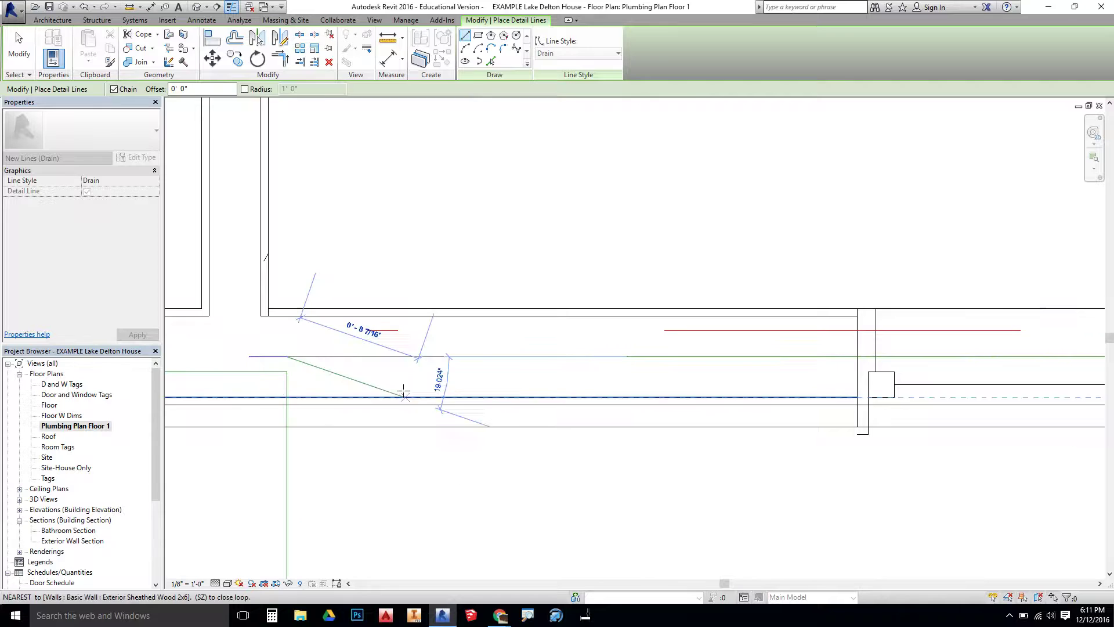
key("Escape")
key("Escape")
Stretch the wall drain line's end grip down to the wall intersection.
scroll(334, 371, "down", 2)
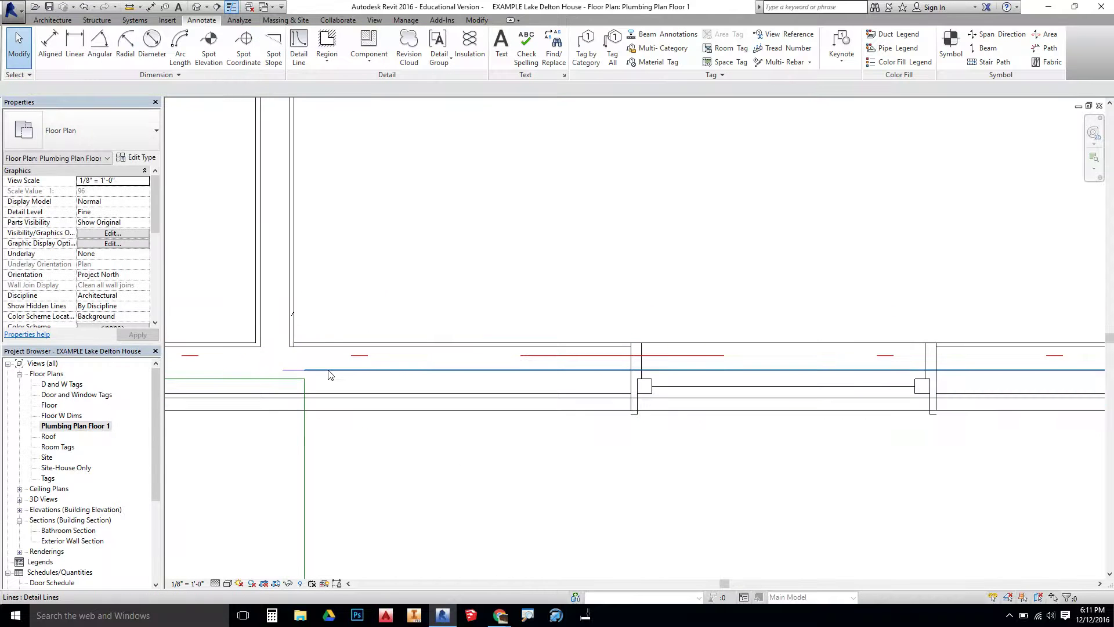
left_click(308, 371)
left_click_drag(304, 375, 304, 398)
left_click(354, 471)
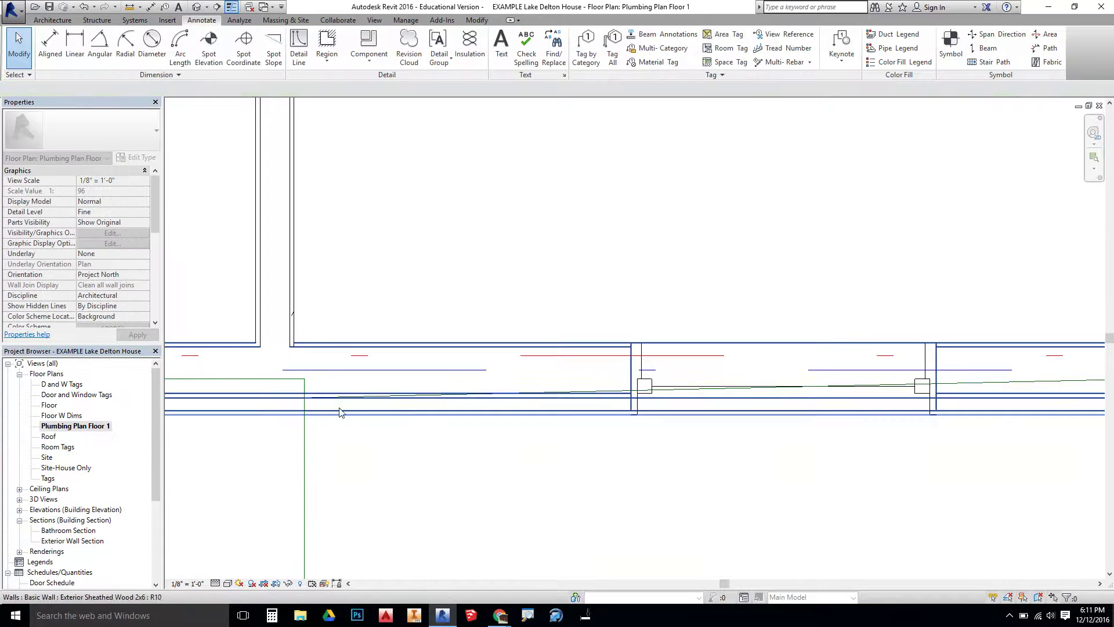
Pan along the exterior wall and kitchen to review the finished drain lines.
scroll(355, 471, "down", 2)
scroll(397, 476, "down", 2)
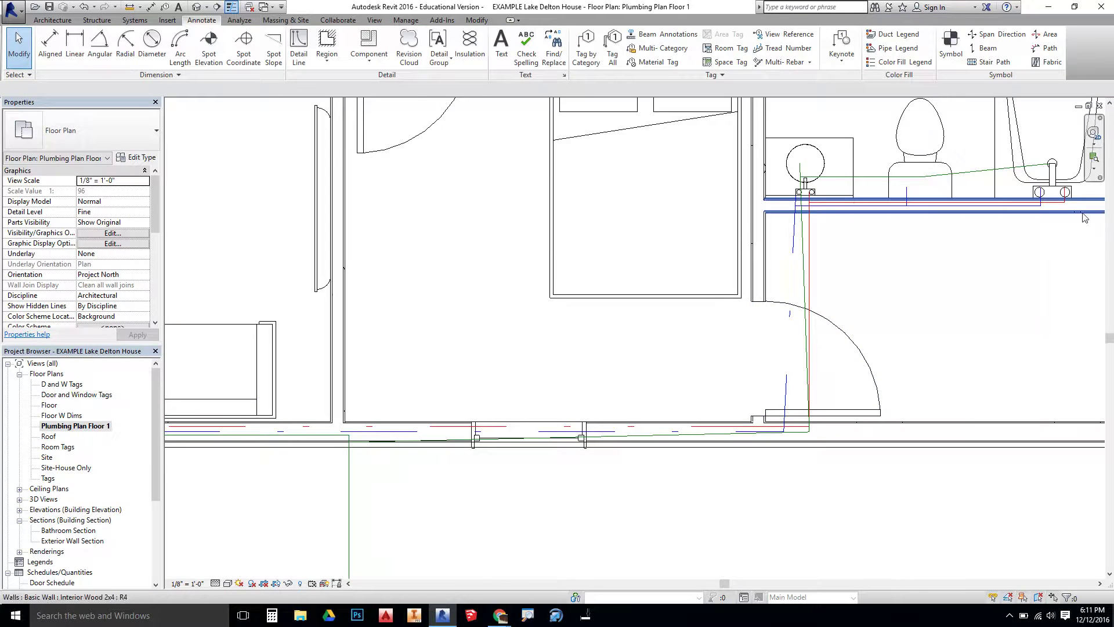
scroll(734, 378, "up", 2)
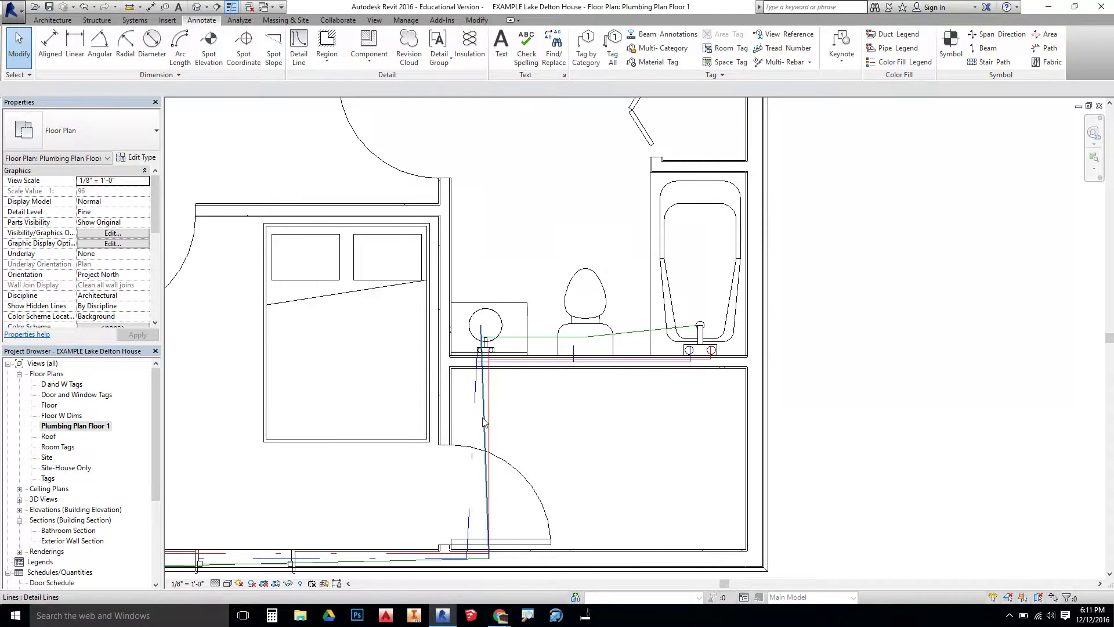
middle_click_drag(485, 422, 760, 285)
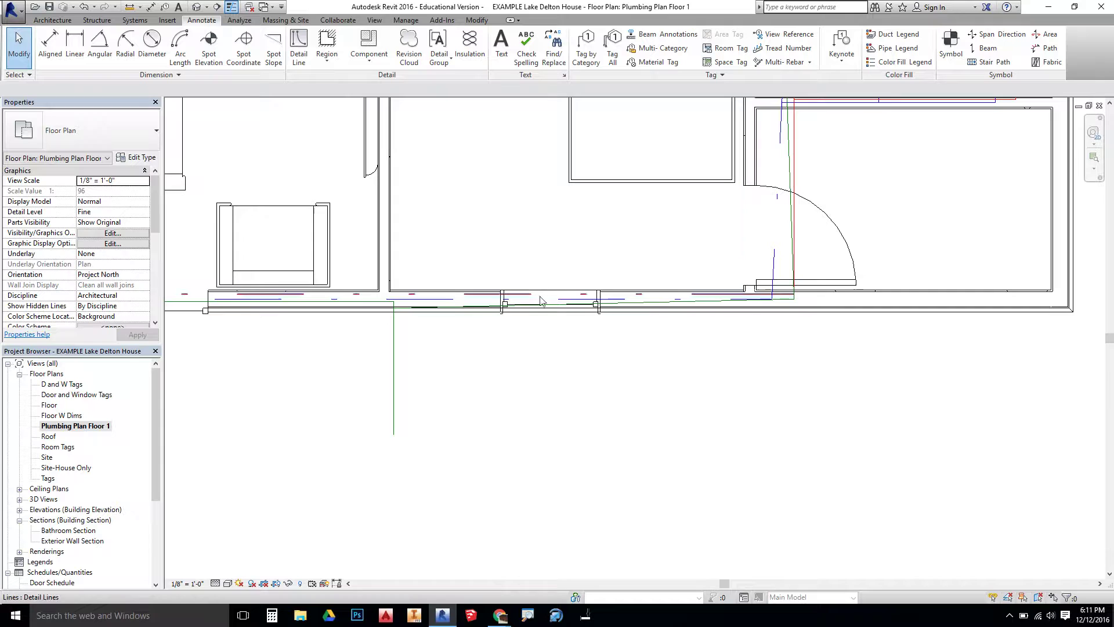
middle_click_drag(411, 318, 1022, 324)
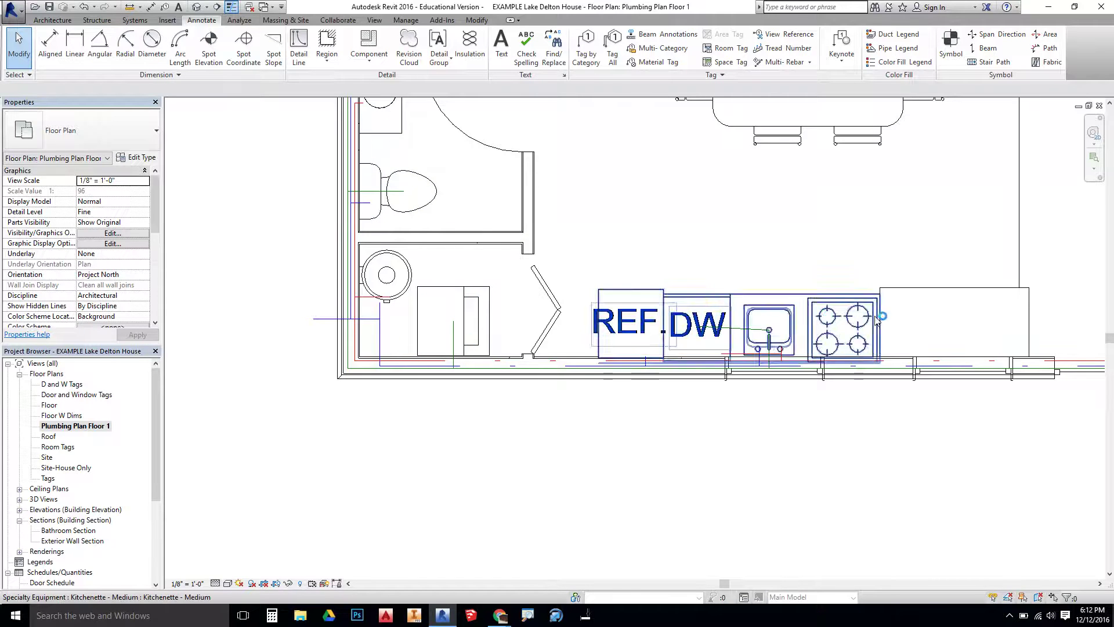
middle_click_drag(788, 454, 561, 467)
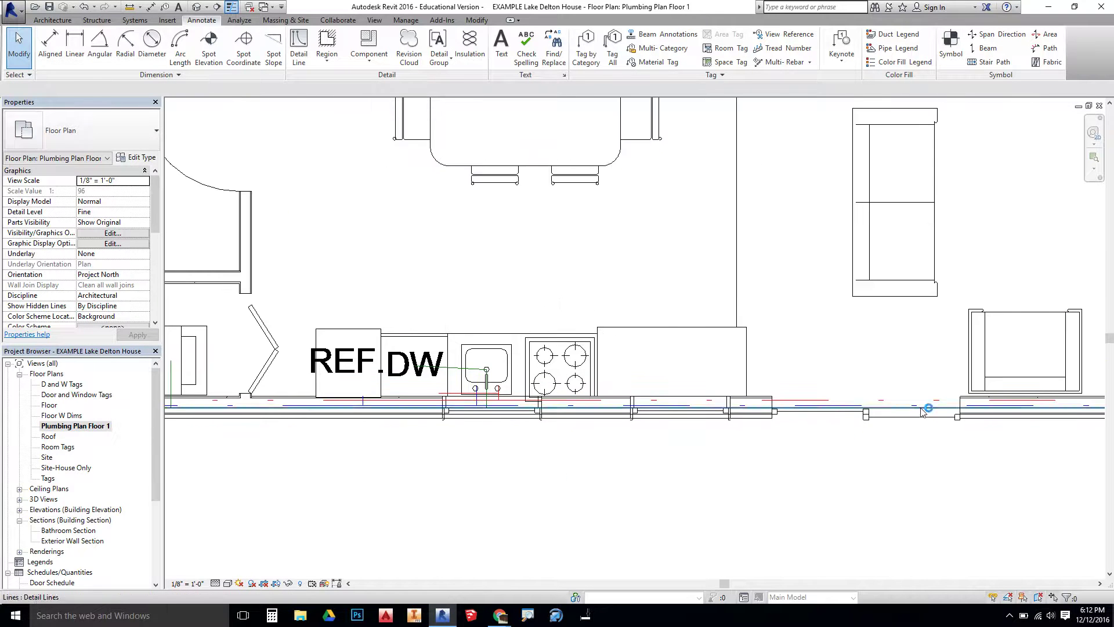
scroll(615, 500, "down", 2)
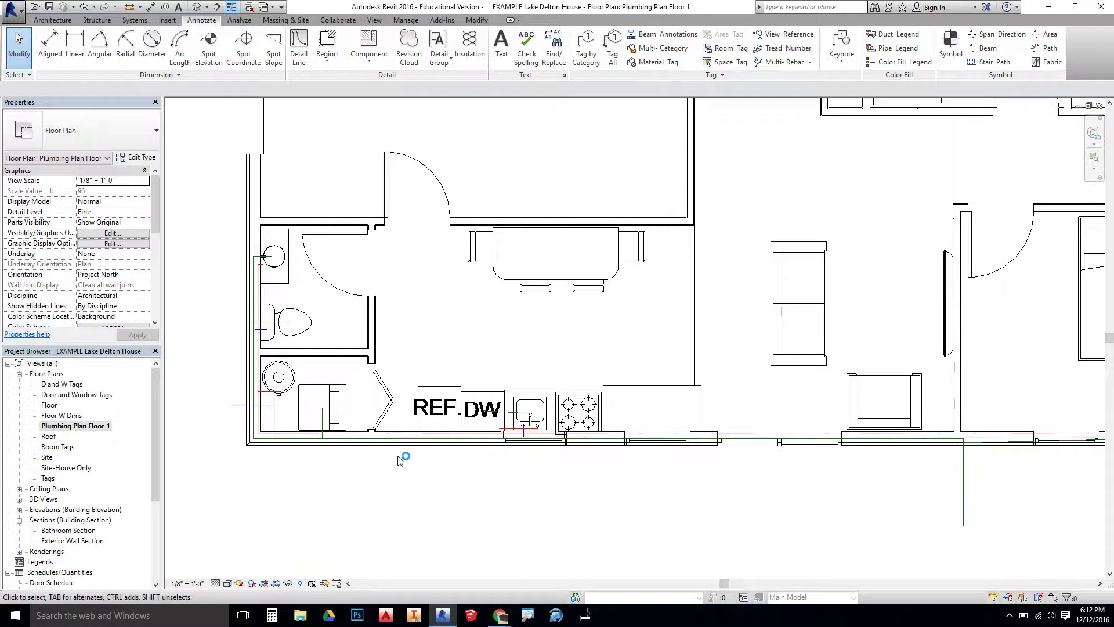
Start a detail line and set its line style to Vent.
left_click(300, 54)
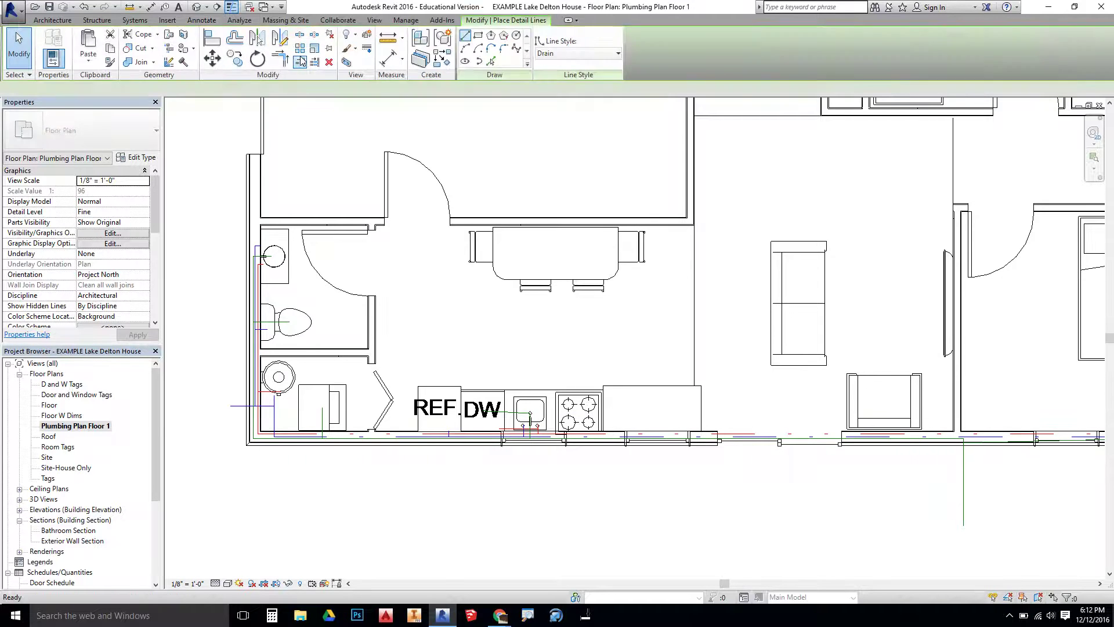
left_click(587, 53)
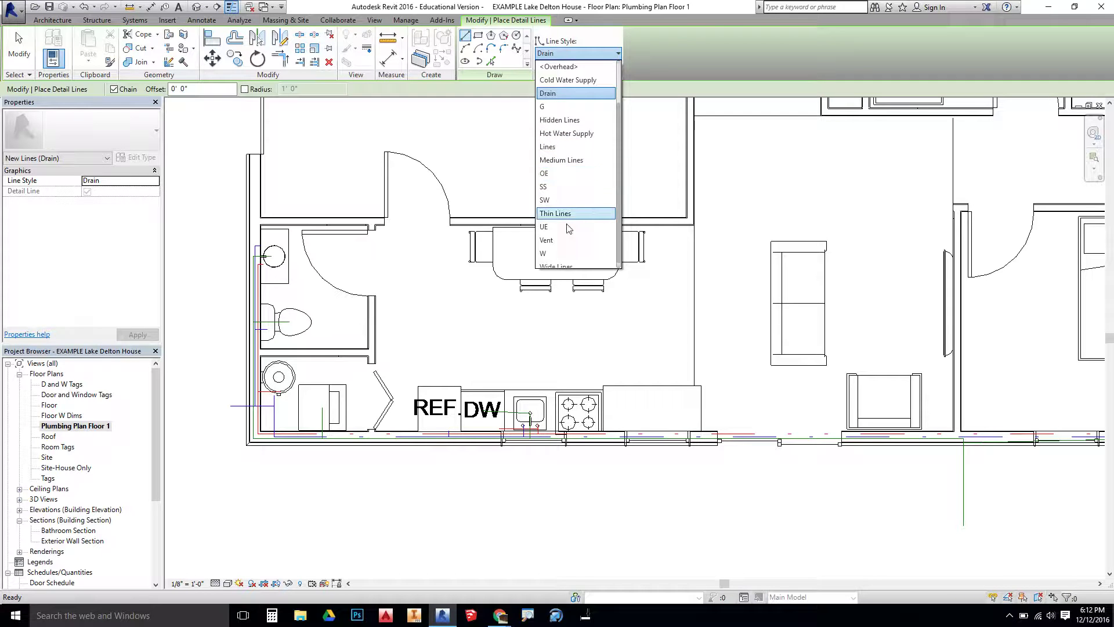
left_click(551, 240)
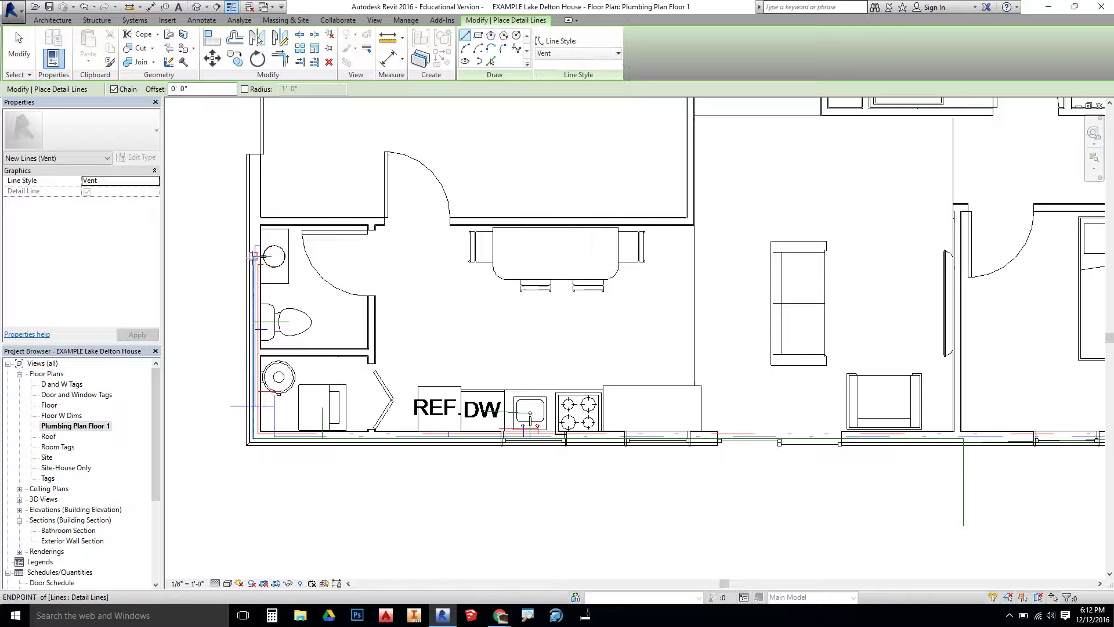
scroll(254, 256, "up", 5)
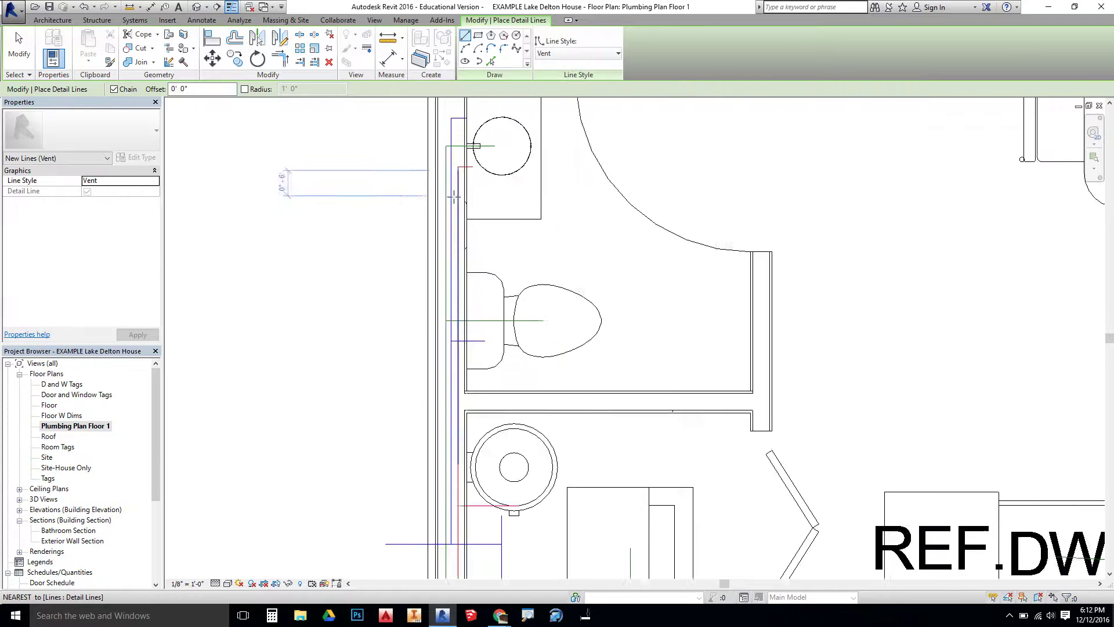
scroll(454, 197, "down", 3)
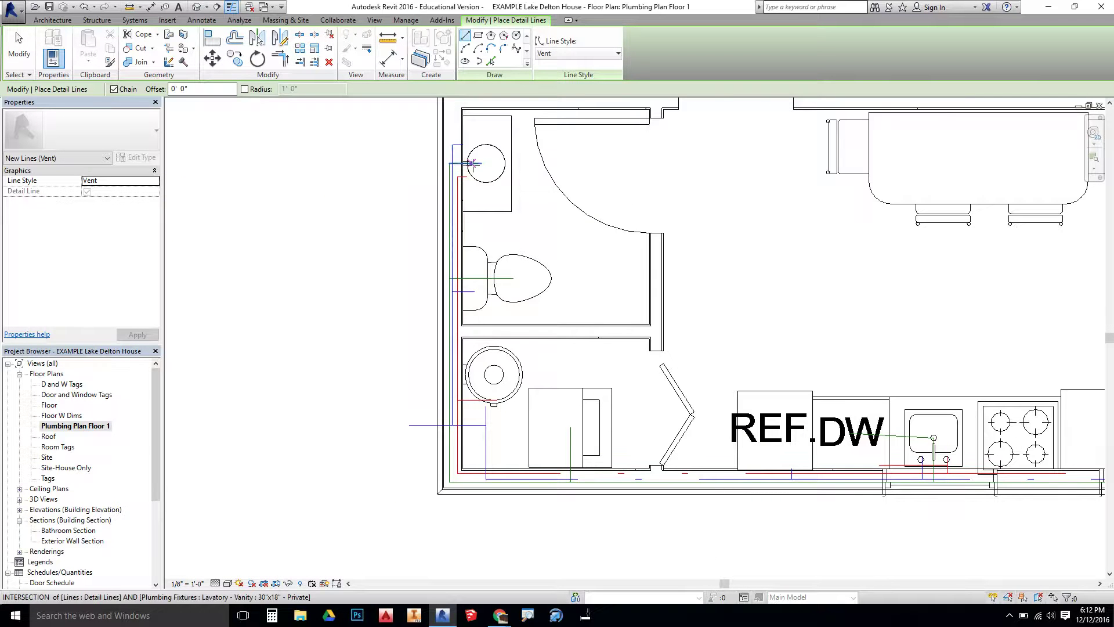
Draw a short Vent line from the vertical vent line's midpoint to the bathroom lavatory.
left_click(475, 291)
key("Escape")
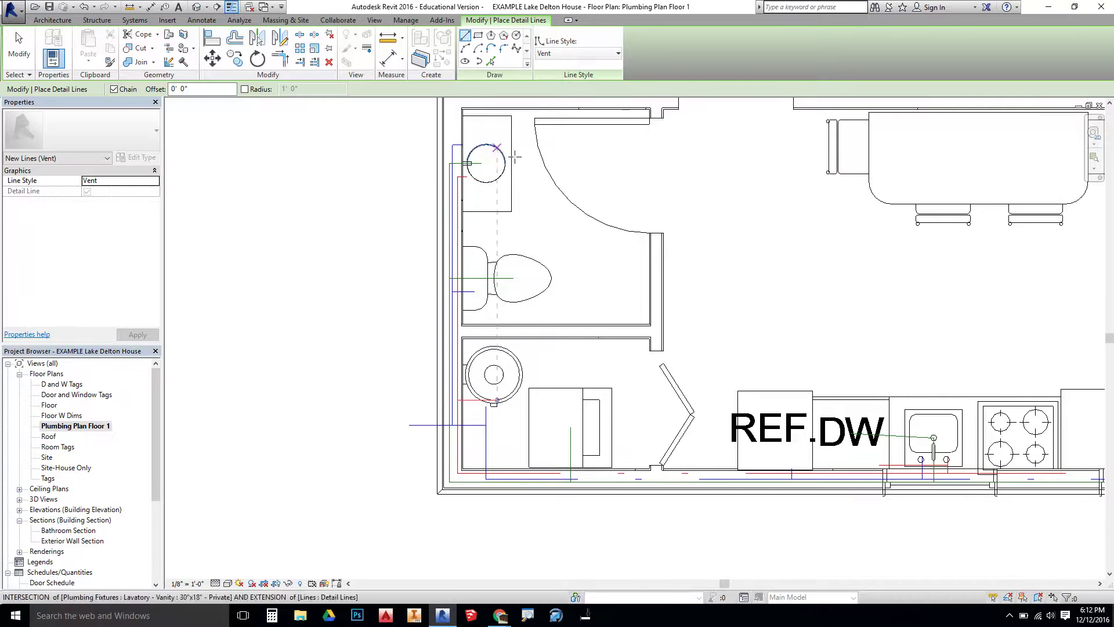
left_click(466, 163)
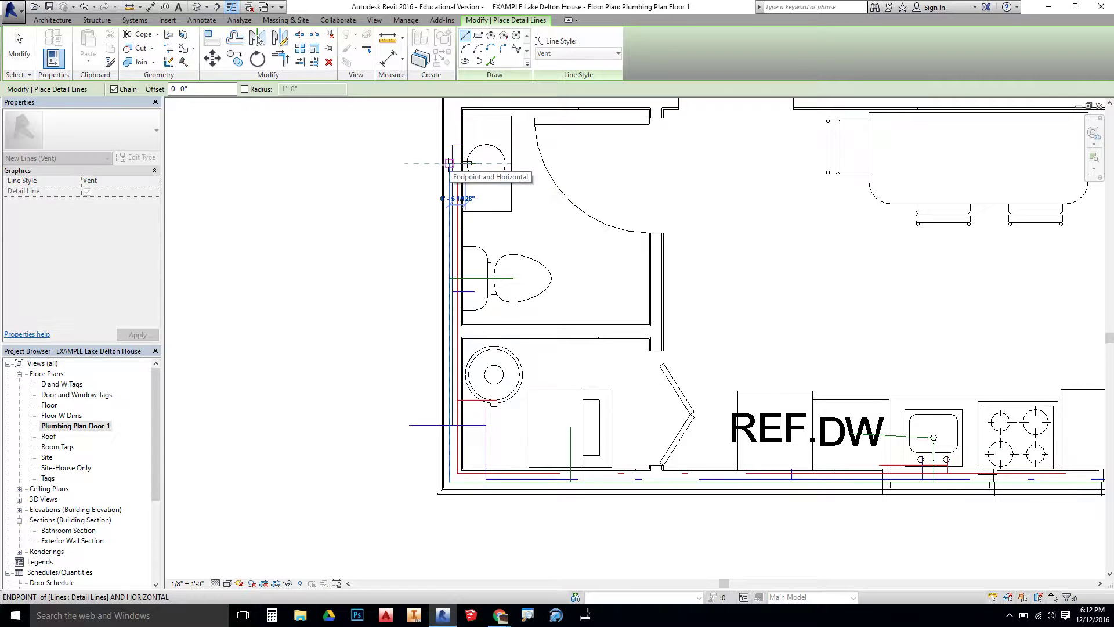
left_click(449, 163)
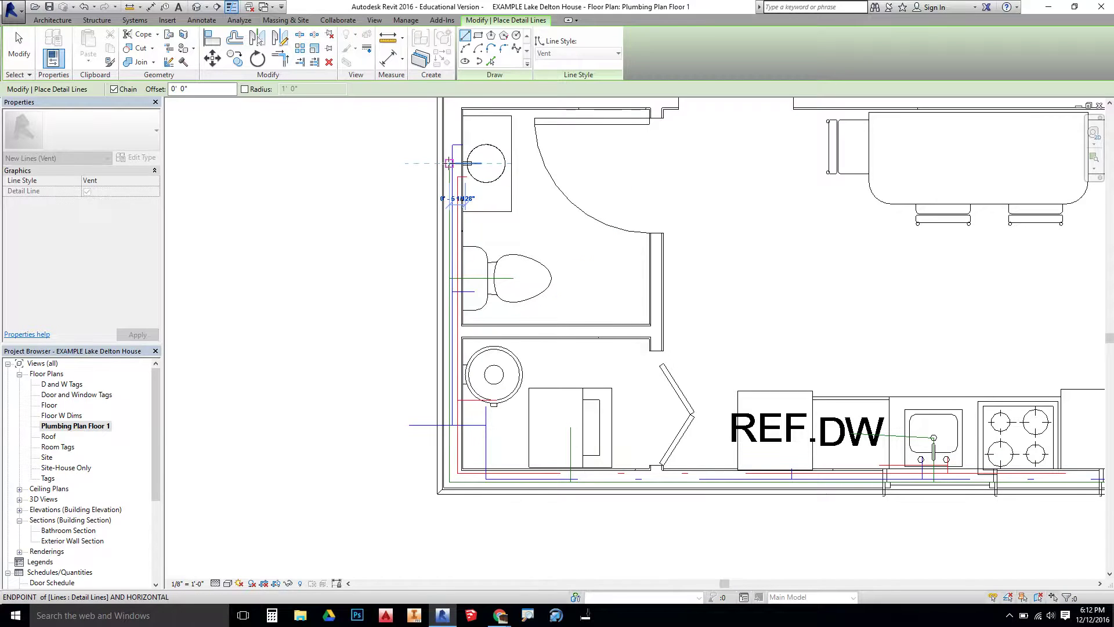
Using DL, draw a Vent line from the bathroom wall around the corner to beside the refrigerator.
key("Escape")
key("Escape")
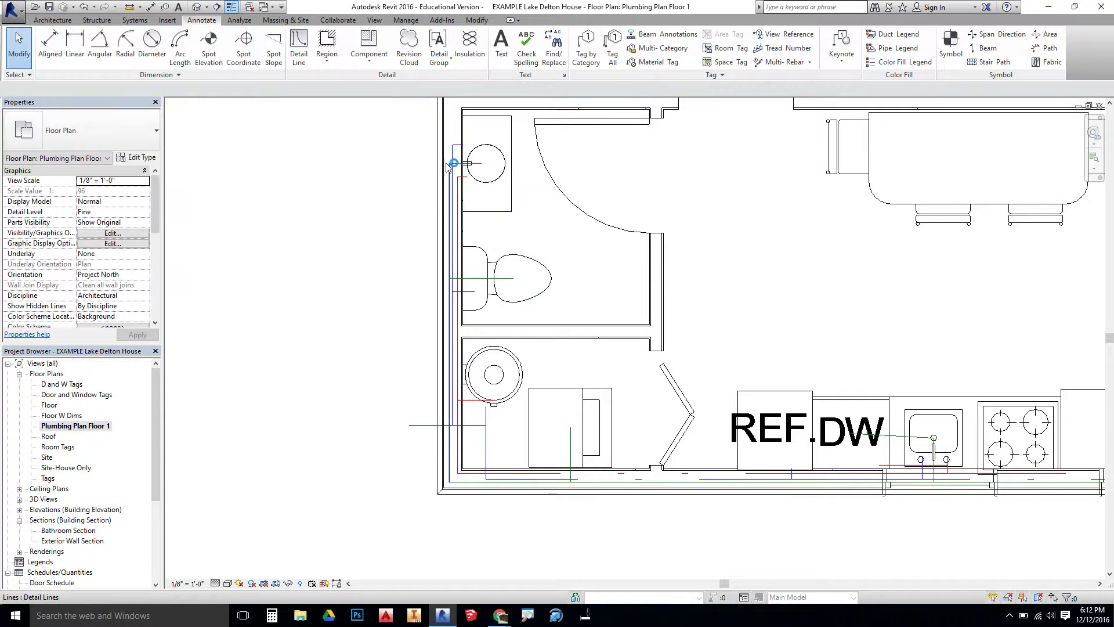
key("d")
key("l")
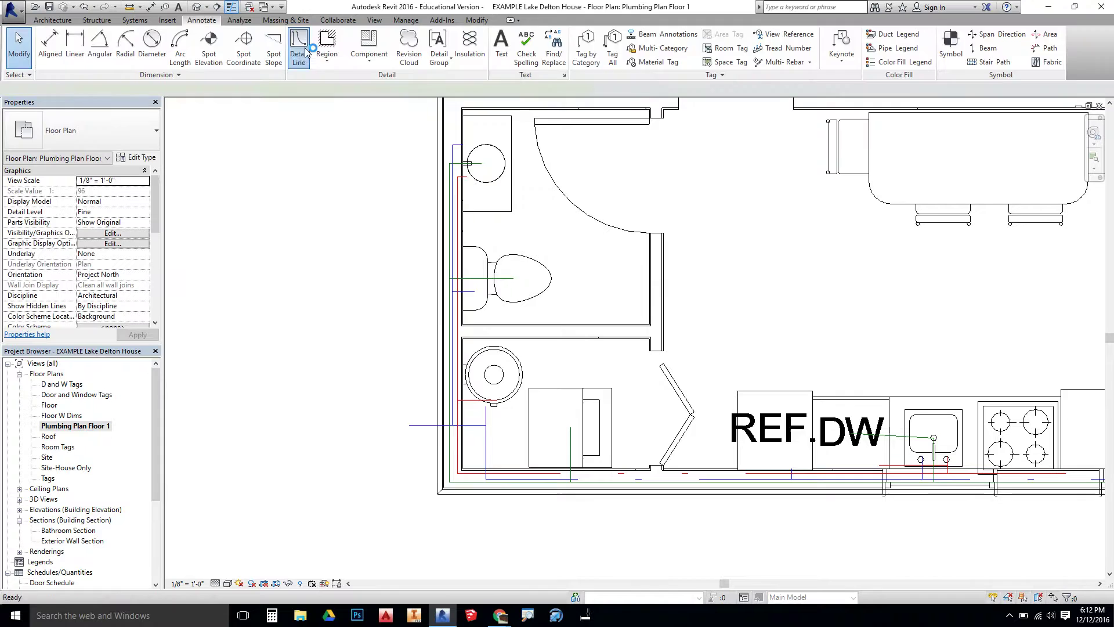
scroll(449, 163, "up", 4)
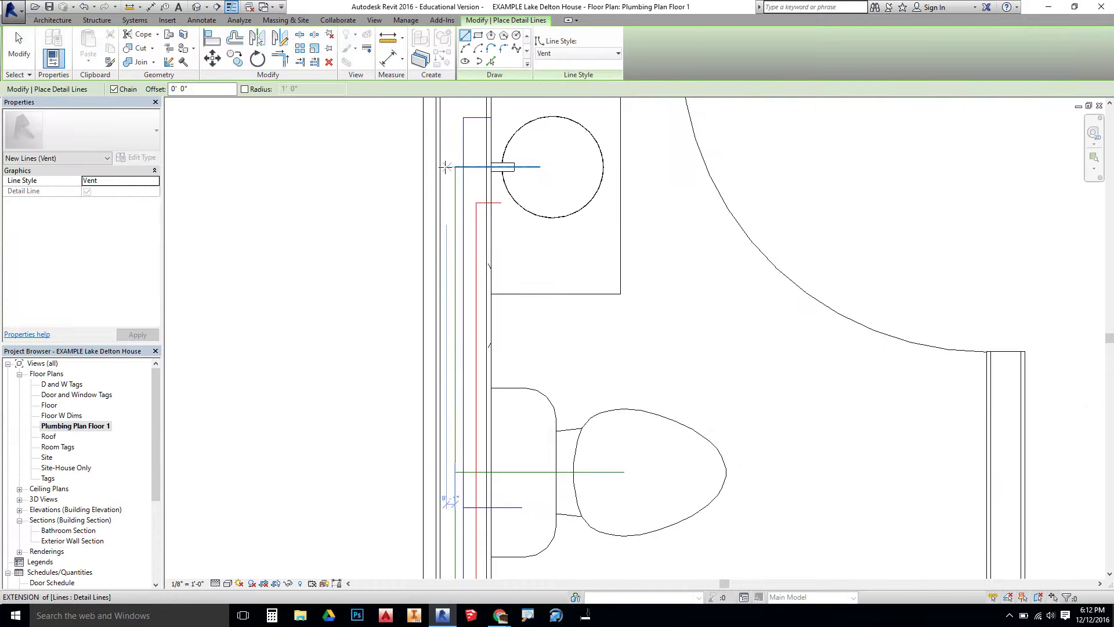
left_click(448, 163)
scroll(444, 335, "down", 3)
middle_click_drag(448, 417, 459, 169)
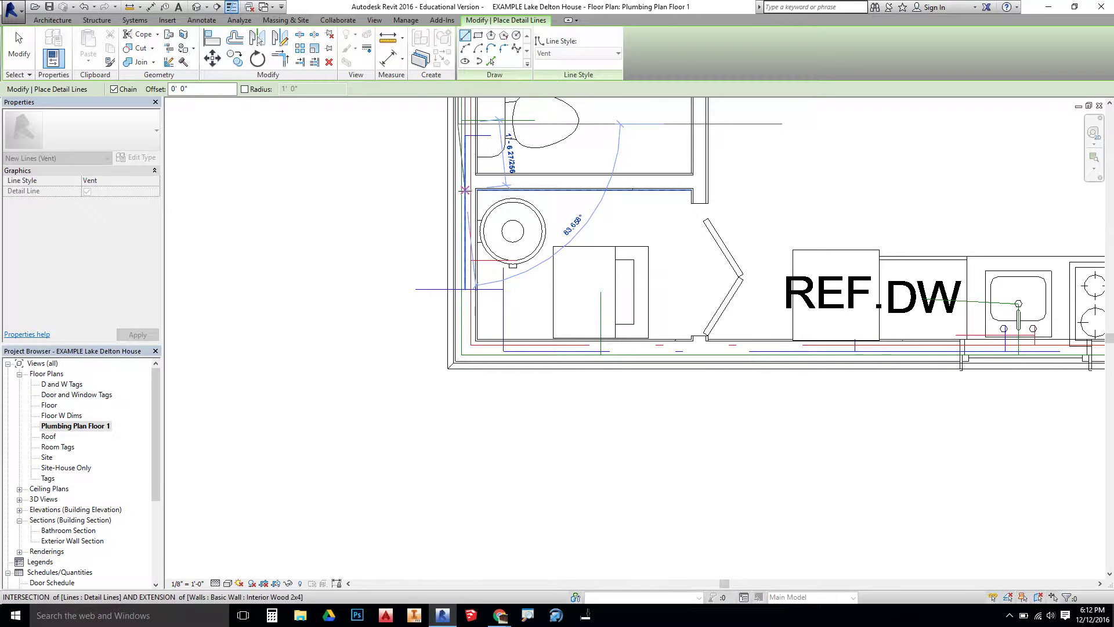
left_click(464, 189)
middle_click_drag(608, 264, 321, 237)
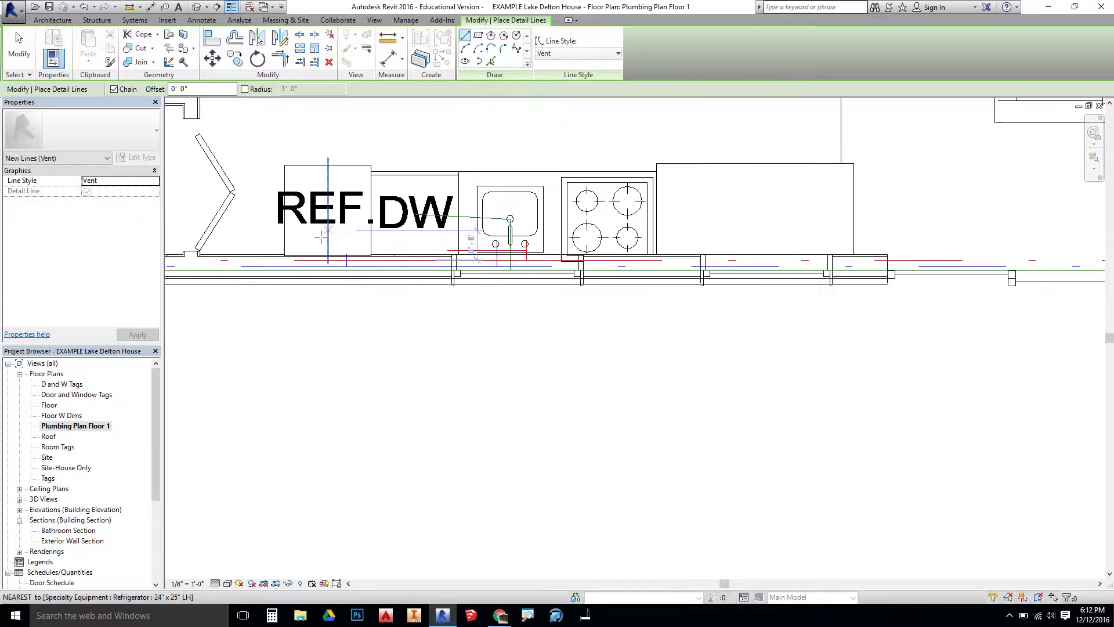
scroll(302, 265, "up", 1)
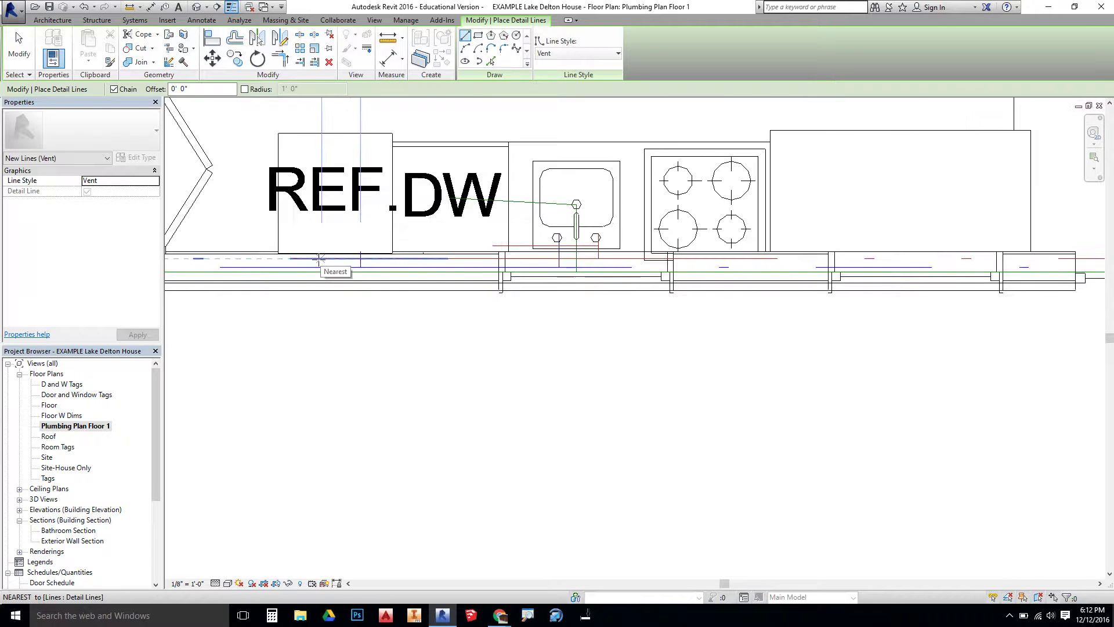
left_click(341, 267)
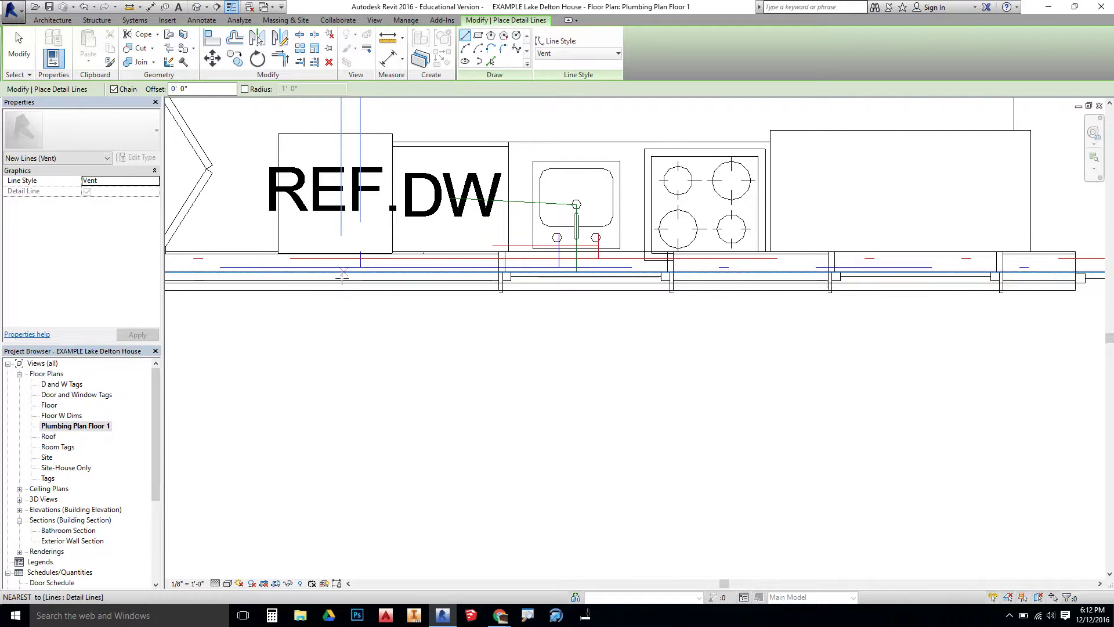
Begin a Vent branch under the kitchen sink.
scroll(342, 272, "up", 2)
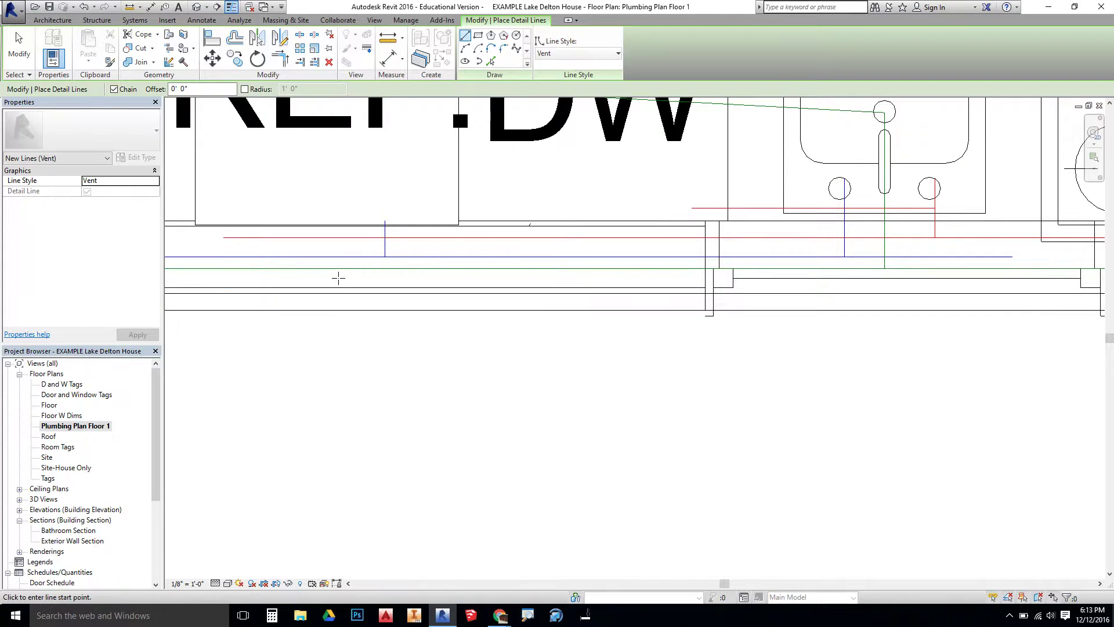
scroll(638, 253, "down", 2)
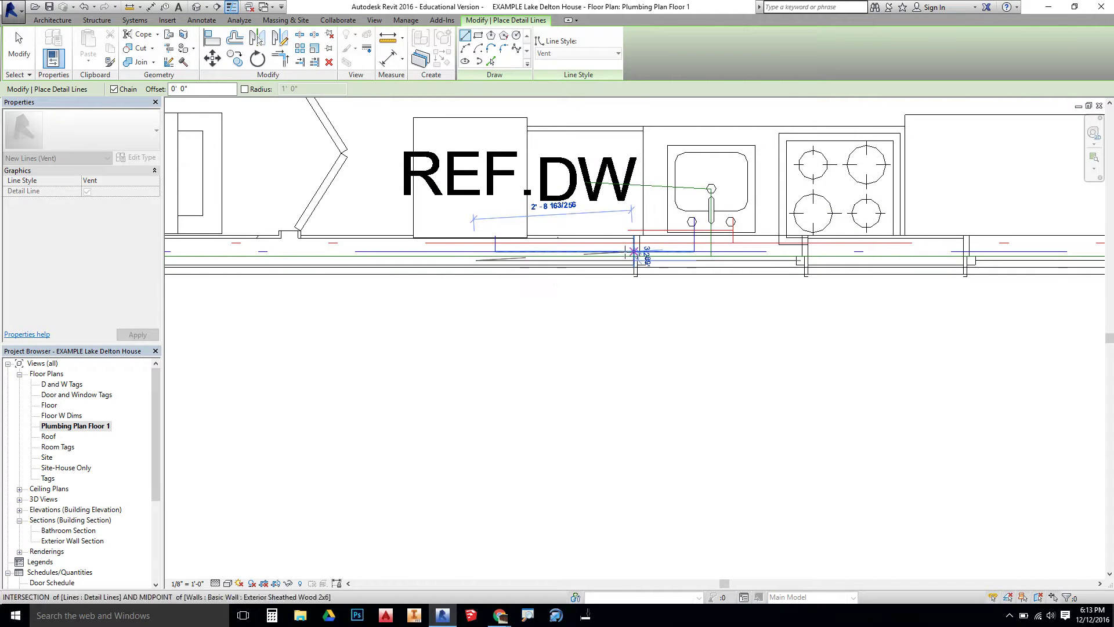
middle_click_drag(639, 252, 502, 288)
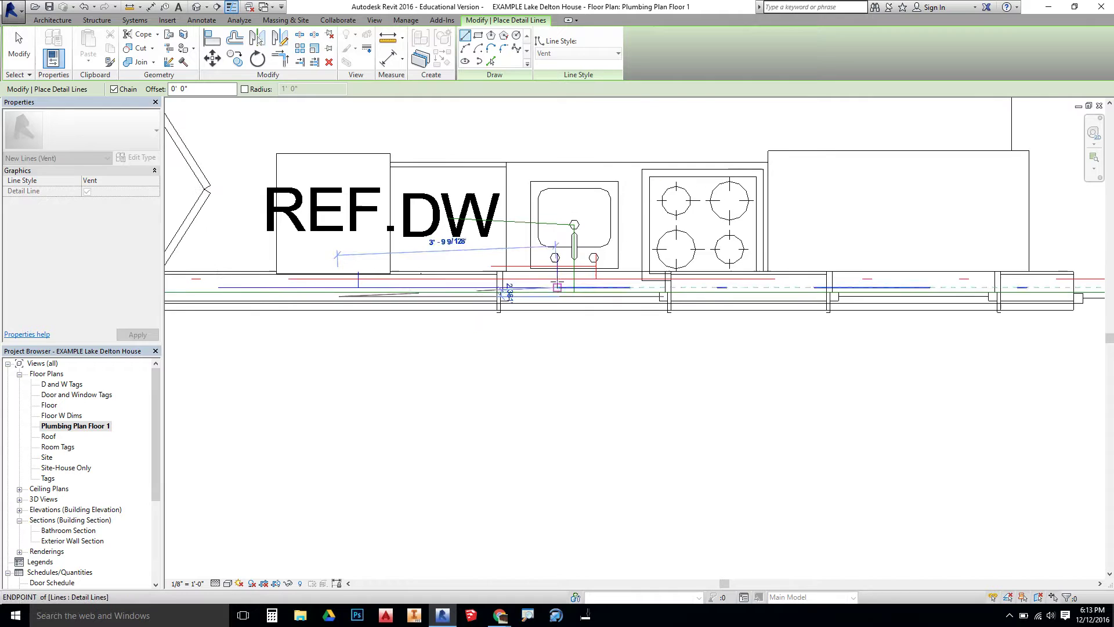
key("Escape")
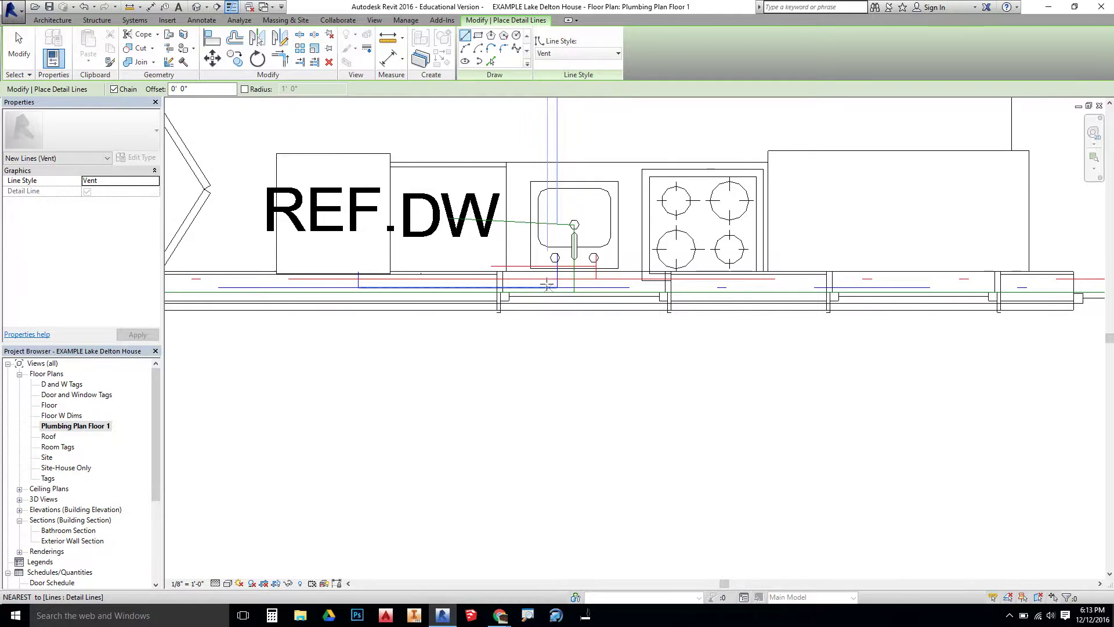
left_click(573, 286)
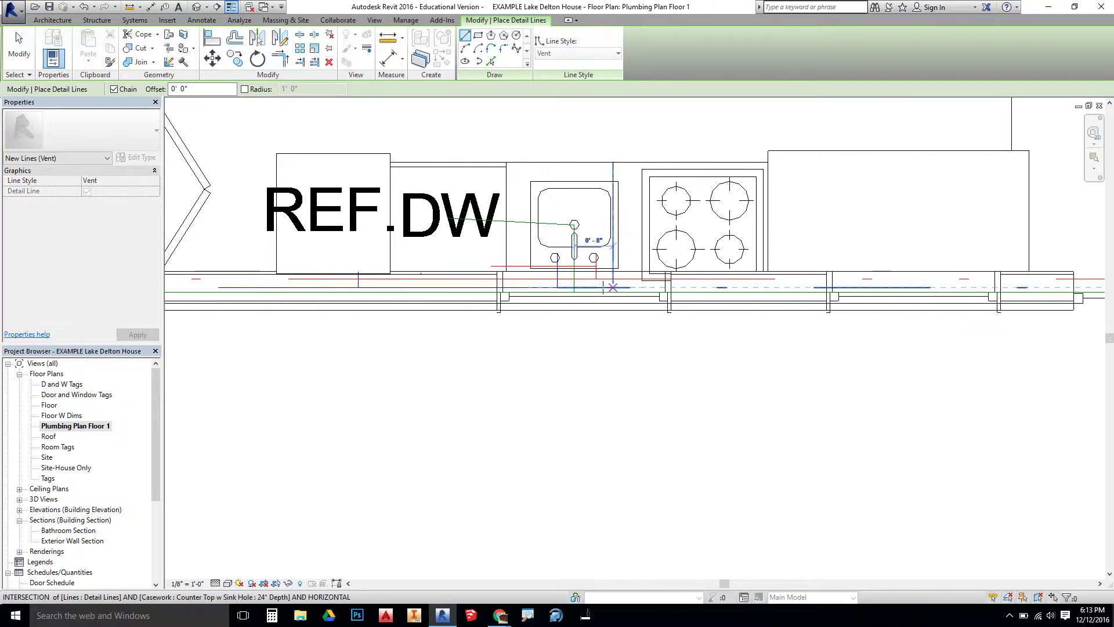
scroll(581, 285, "up", 5)
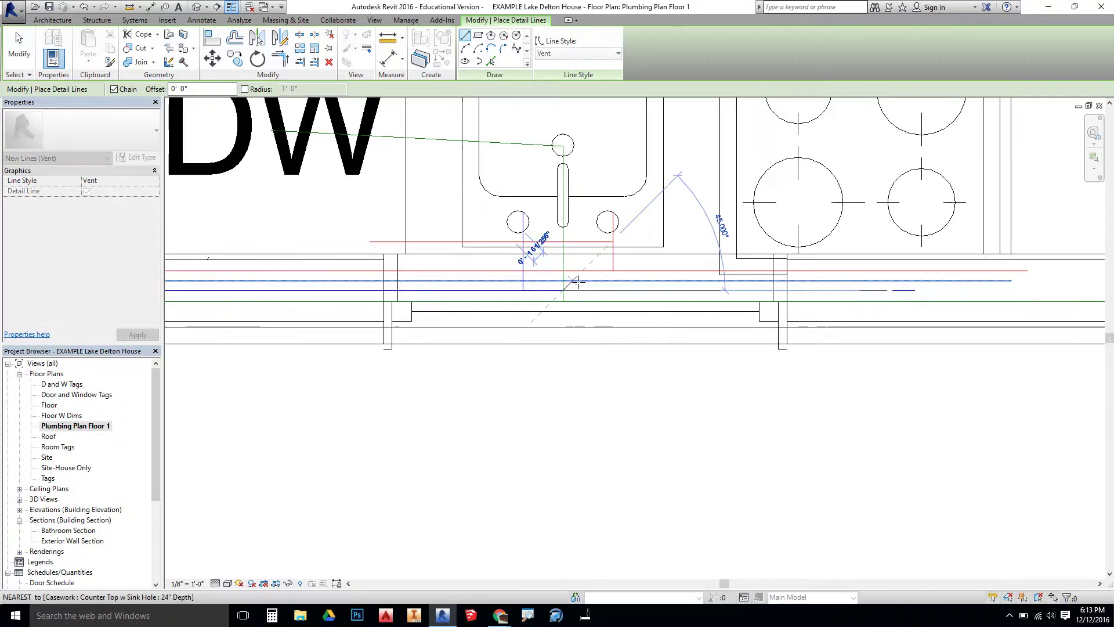
key("Escape")
Place a small vent-stack circle on the vent line below the kitchen sink, then finish detail lines.
left_click(516, 36)
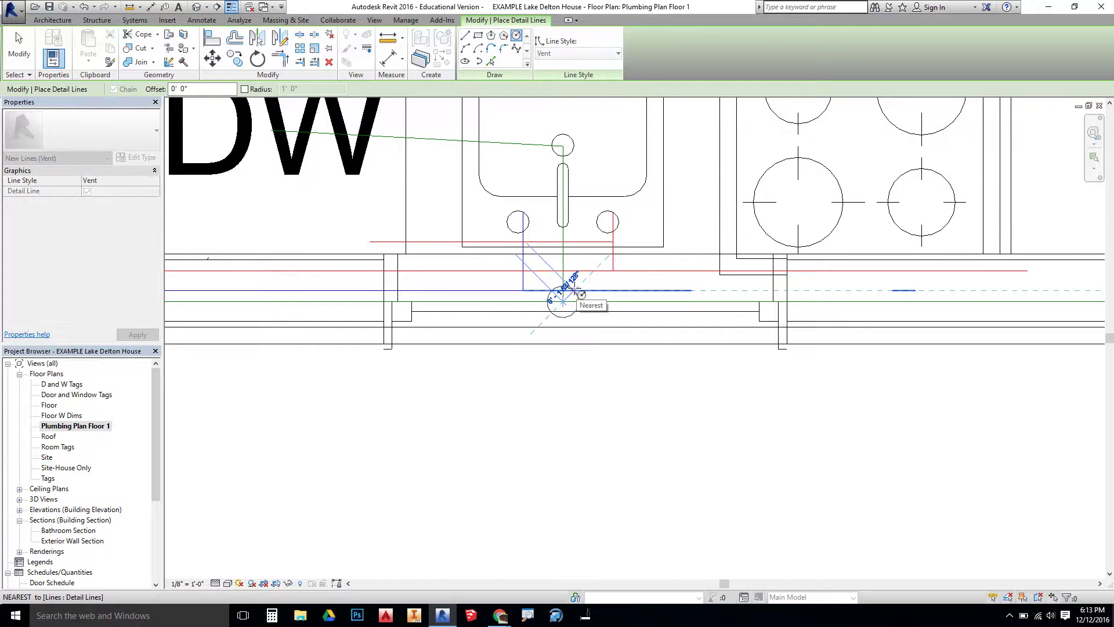
left_click(579, 300)
scroll(585, 322, "down", 3)
middle_click_drag(248, 149, 766, 317)
scroll(635, 323, "up", 4)
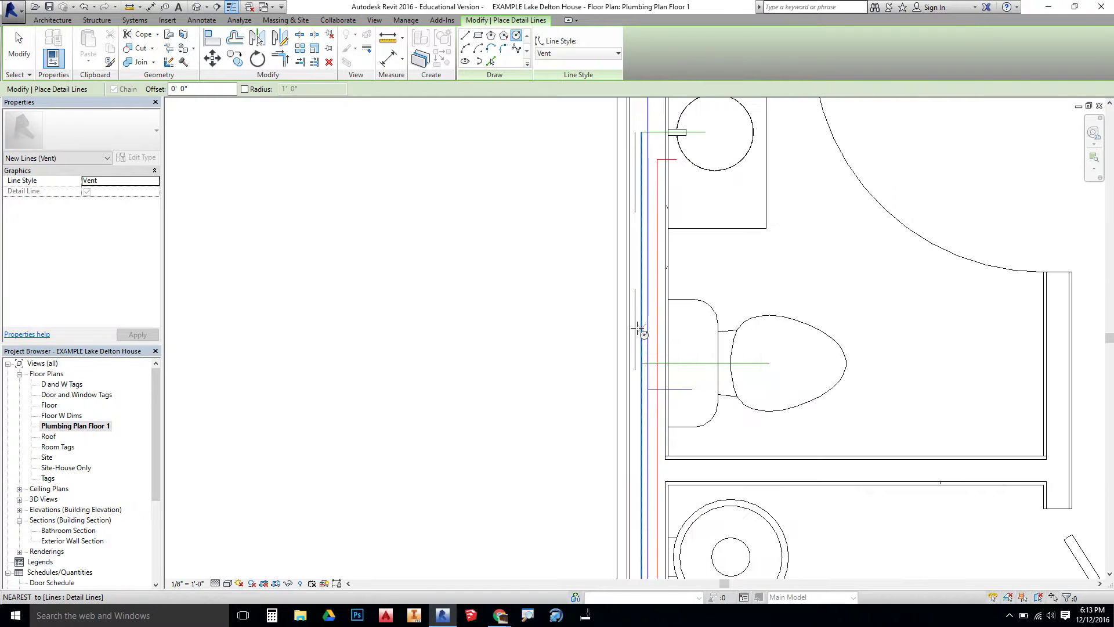
key("Escape")
key("Escape")
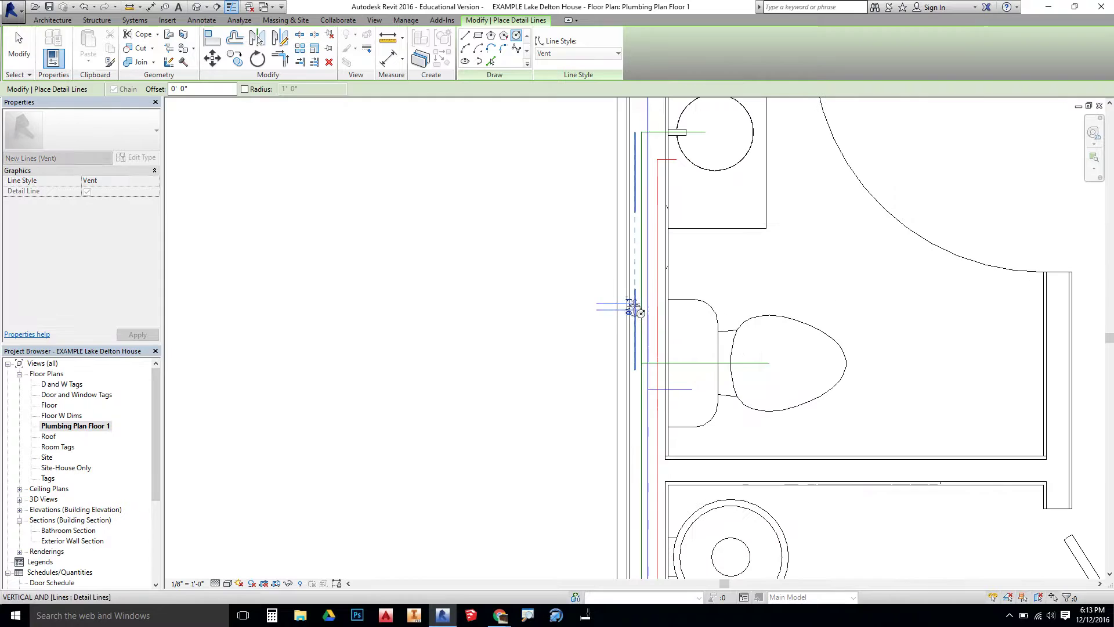
left_click(516, 35)
scroll(638, 317, "up", 2)
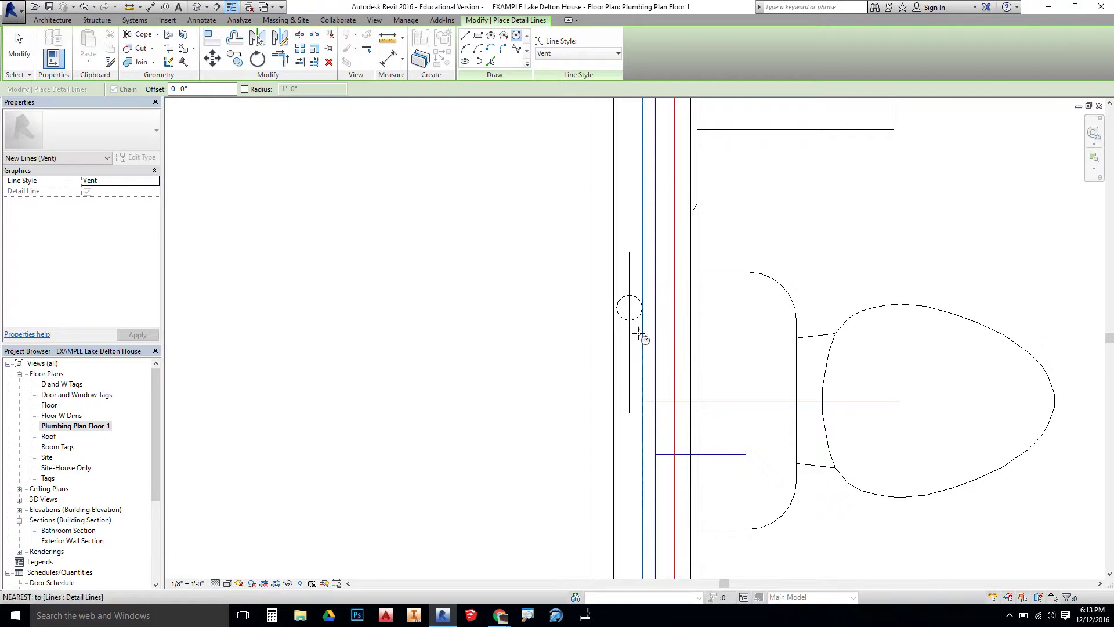
key("Escape")
key("Escape")
scroll(666, 370, "down", 2)
scroll(667, 370, "down", 3)
Draw a horizontal Vent line along the far bathroom wall from the toilet to below the tub.
middle_click_drag(870, 441, 136, 180)
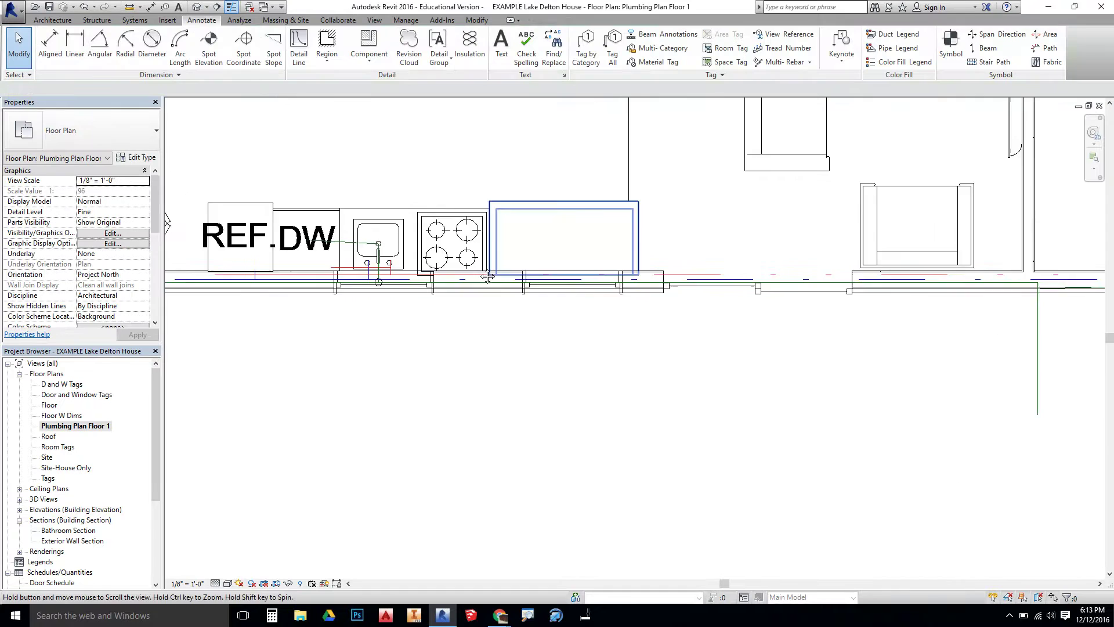
scroll(844, 315, "up", 3)
middle_click_drag(845, 316, 406, 314)
scroll(482, 261, "up", 4)
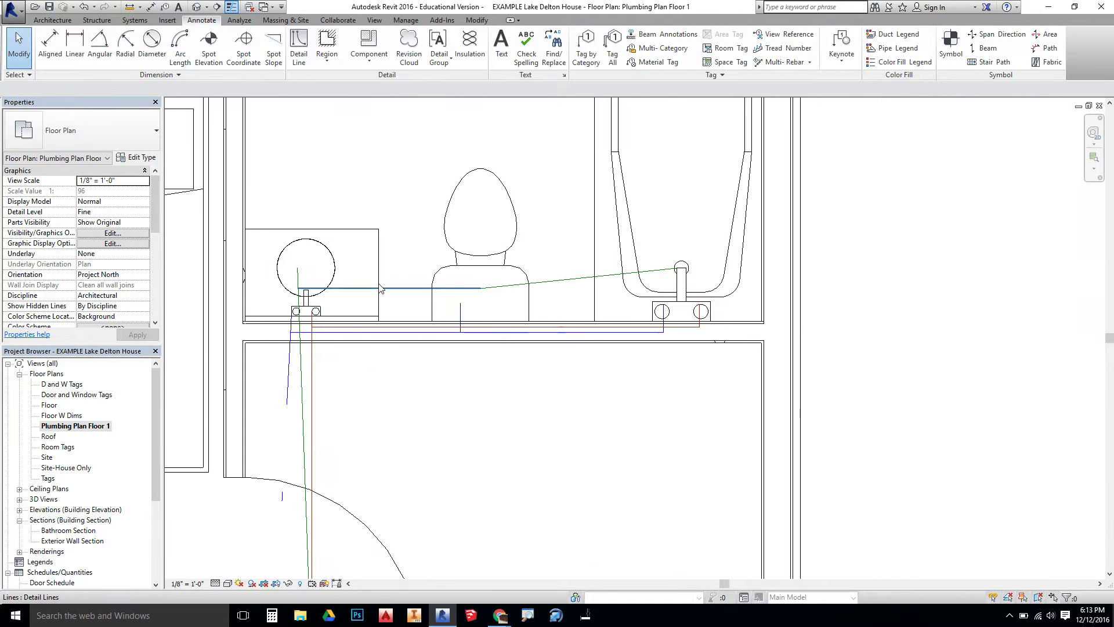
left_click(298, 41)
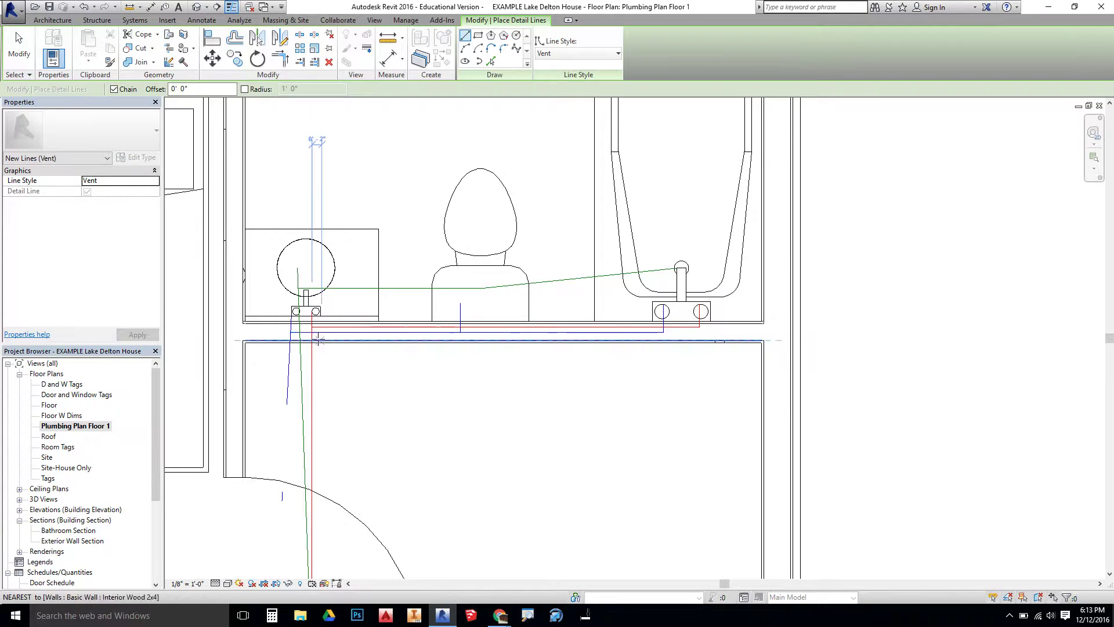
scroll(311, 336, "up", 4)
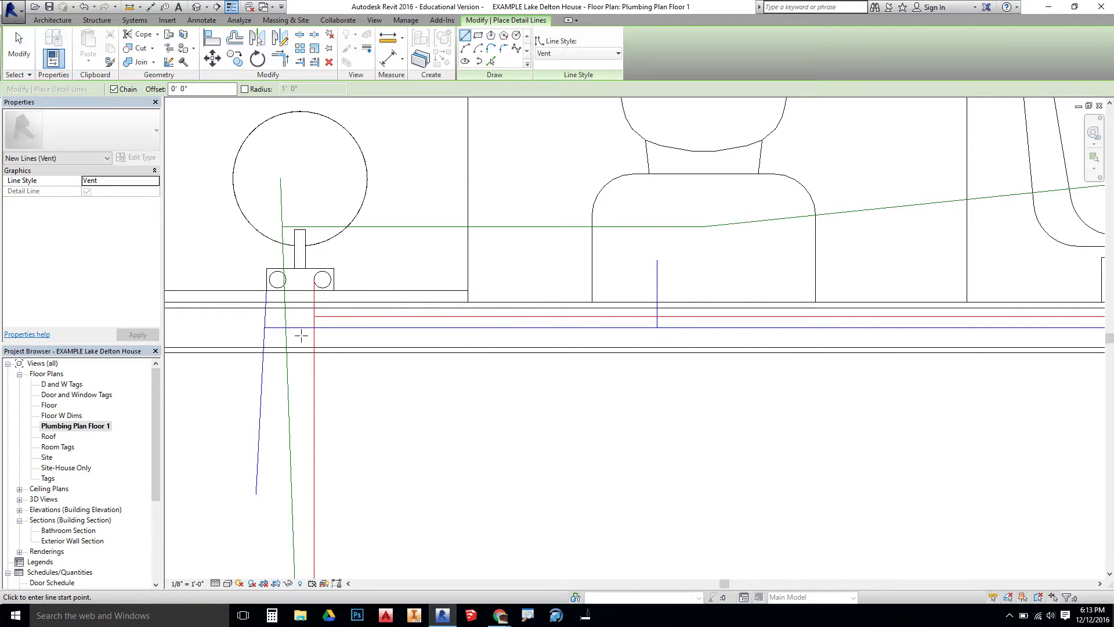
left_click(301, 336)
scroll(372, 332, "down", 3)
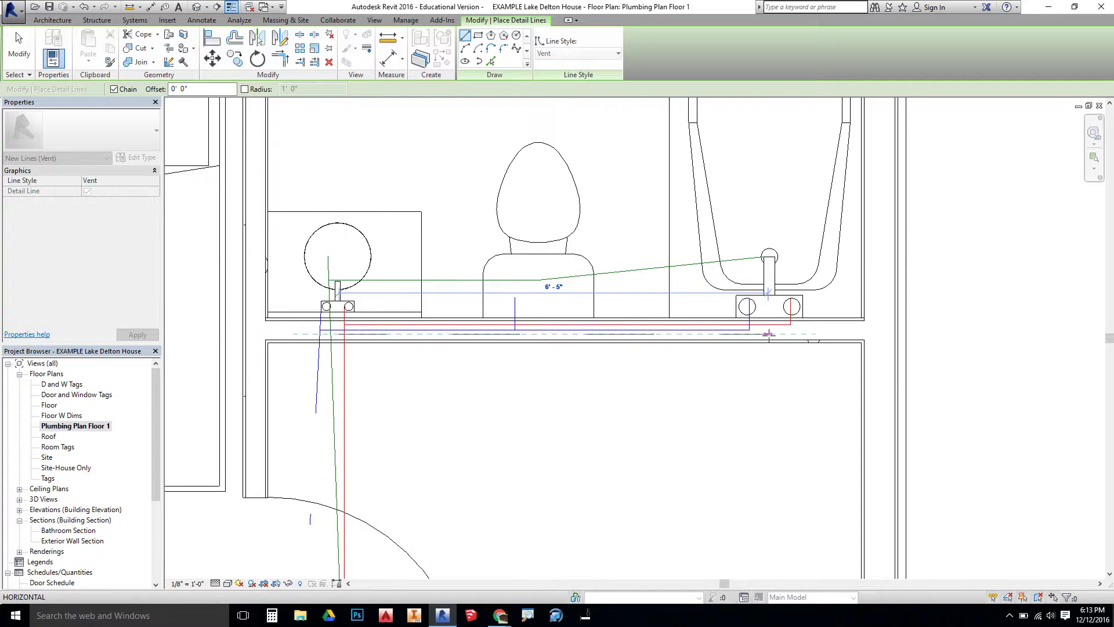
left_click(772, 334)
key("Escape")
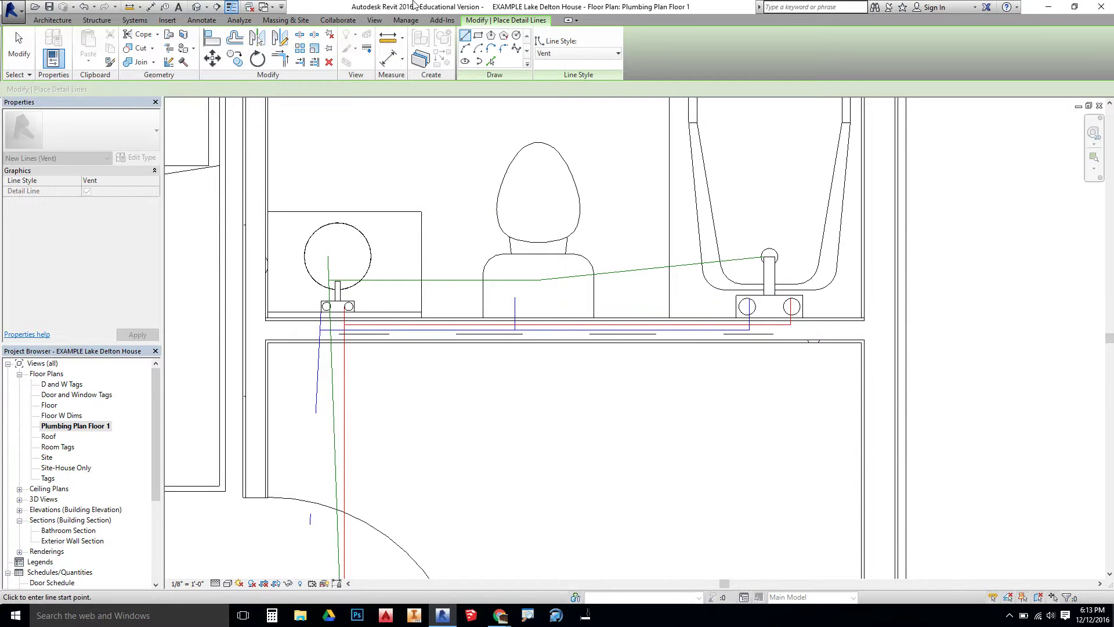
Add a small vent-stack circle on that line under the toilet.
left_click(516, 35)
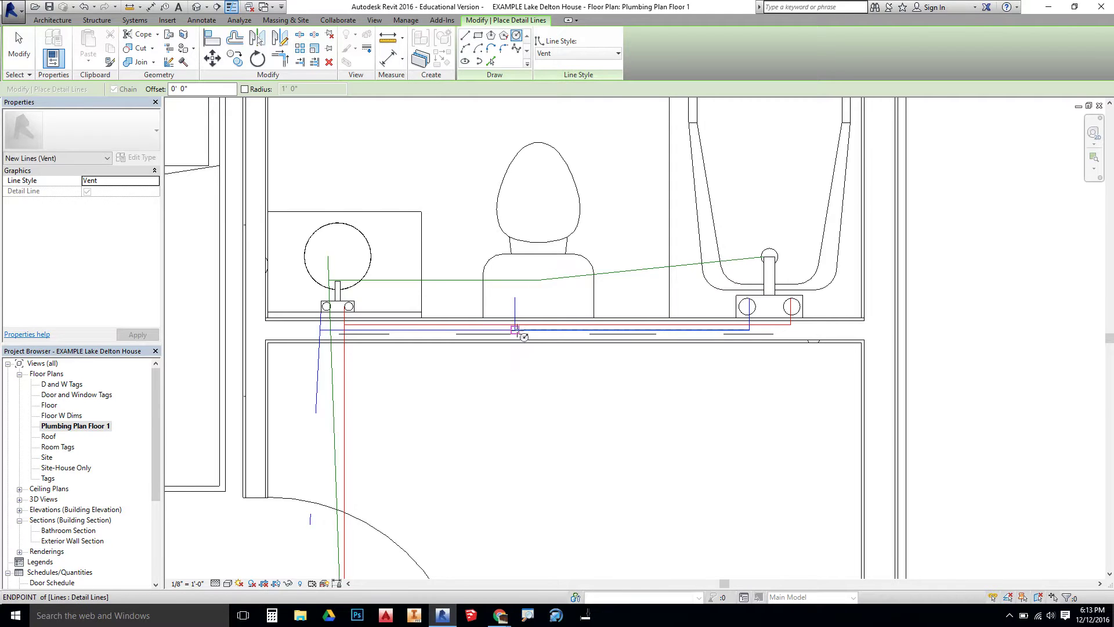
scroll(529, 354, "up", 4)
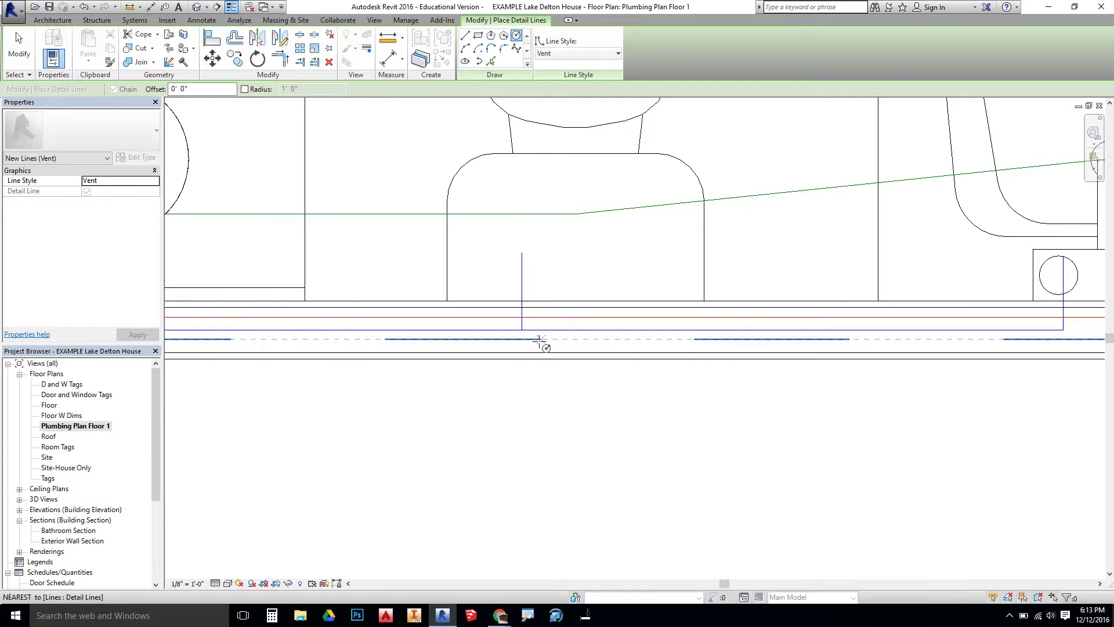
left_click(541, 339)
left_click(552, 339)
key("Escape")
key("Escape")
scroll(580, 341, "down", 5)
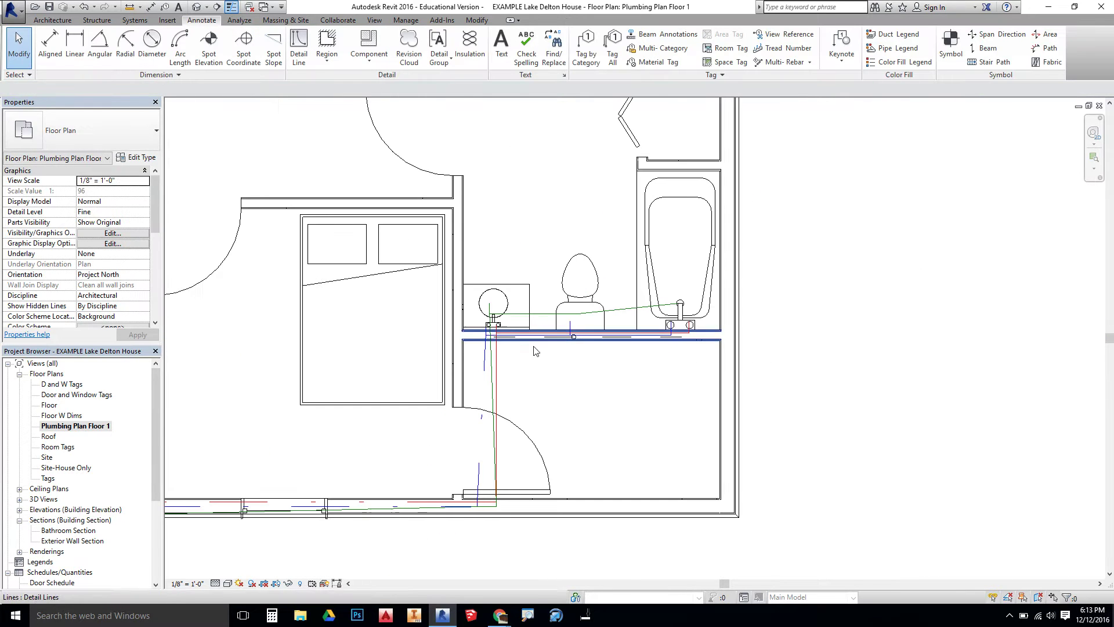
scroll(535, 351, "down", 5)
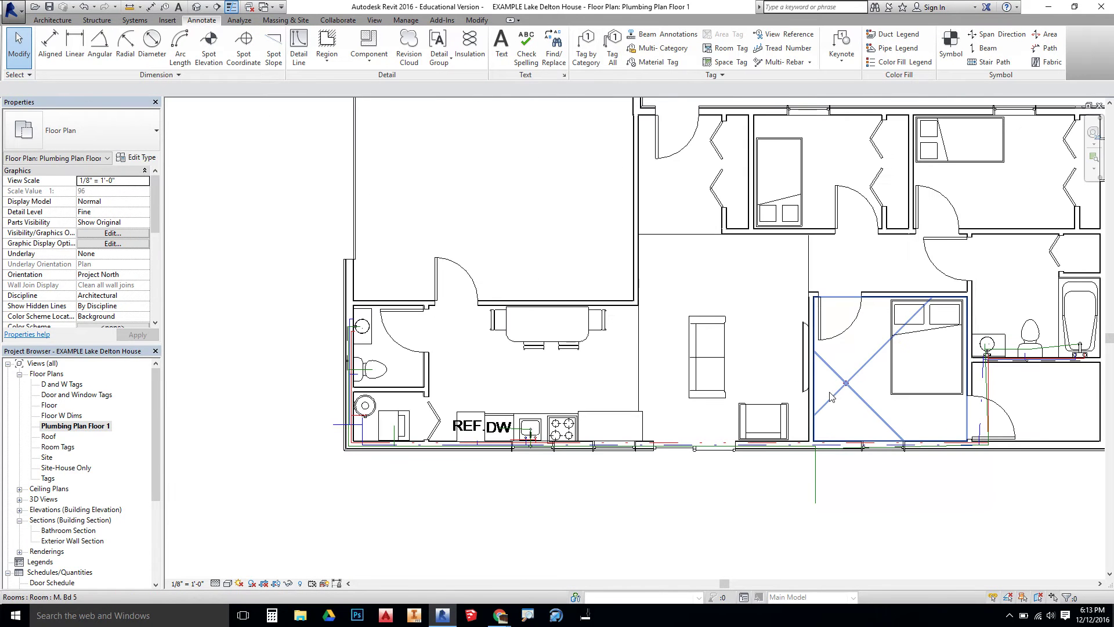
middle_click_drag(763, 351, 658, 359)
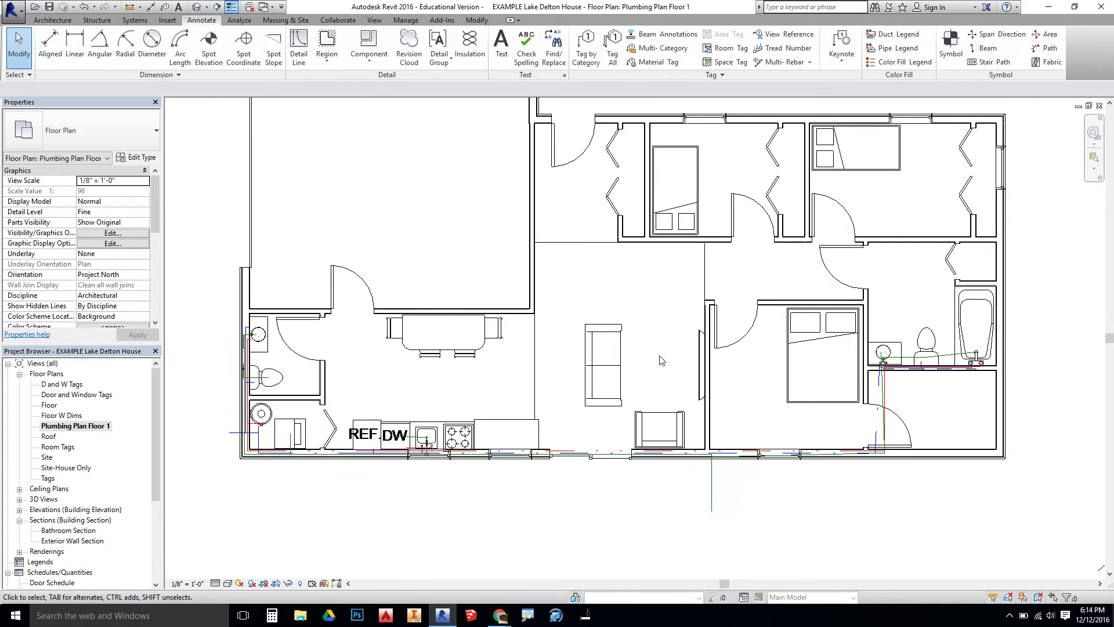